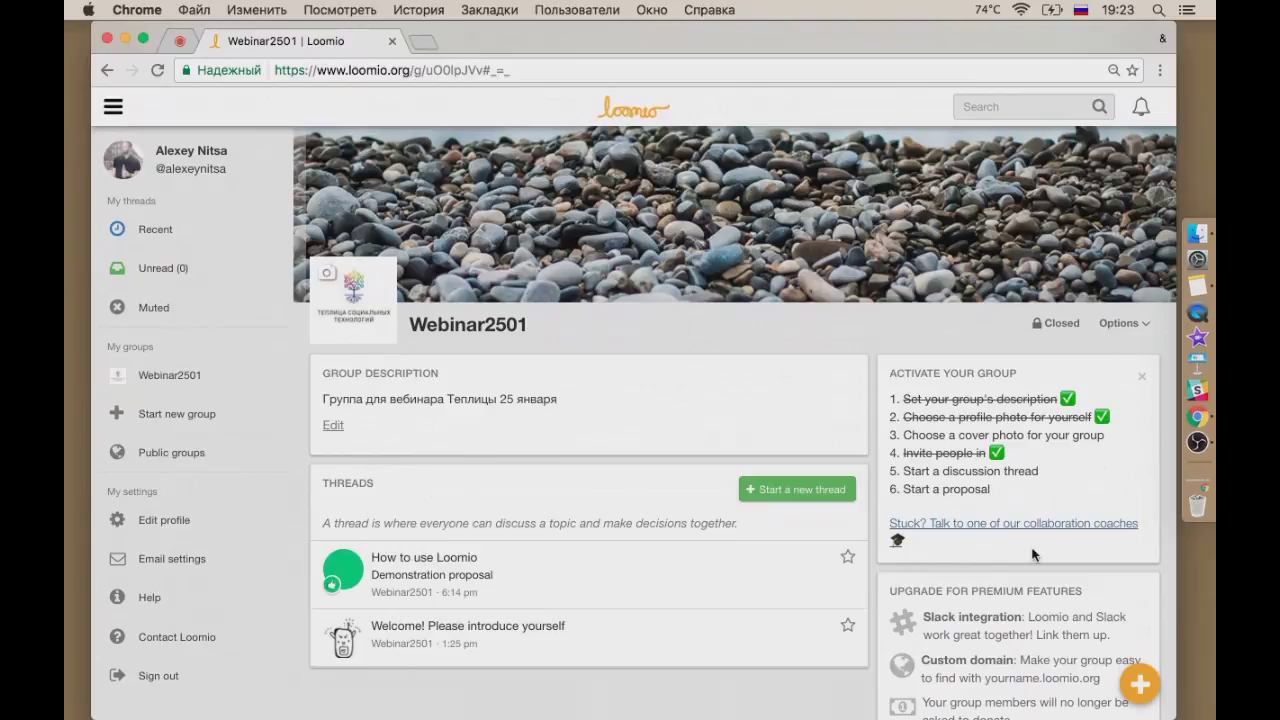
Step: Look through the Webinar2501 group page, including its activation checklist, threads, premium features and members
{"action": "scroll", "coordinate": [1035, 551], "scroll_direction": "down", "scroll_amount": 2}
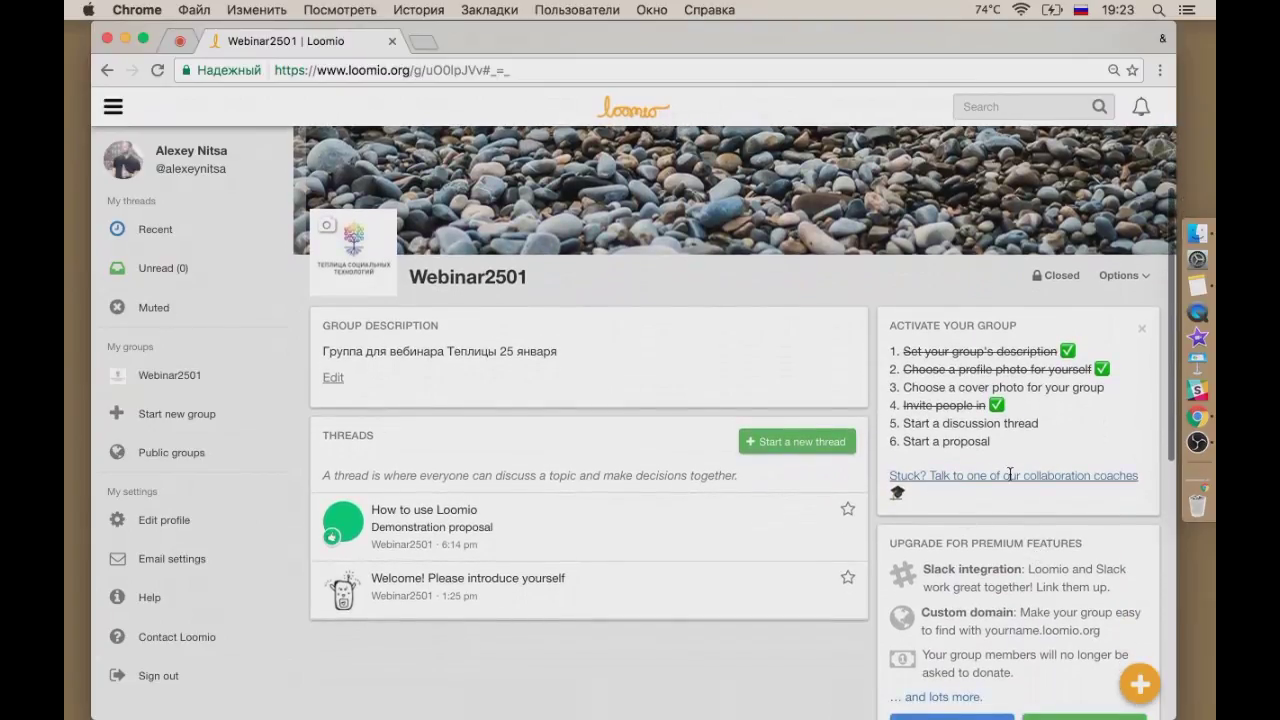
{"action": "scroll", "coordinate": [1012, 474], "scroll_direction": "down", "scroll_amount": 4}
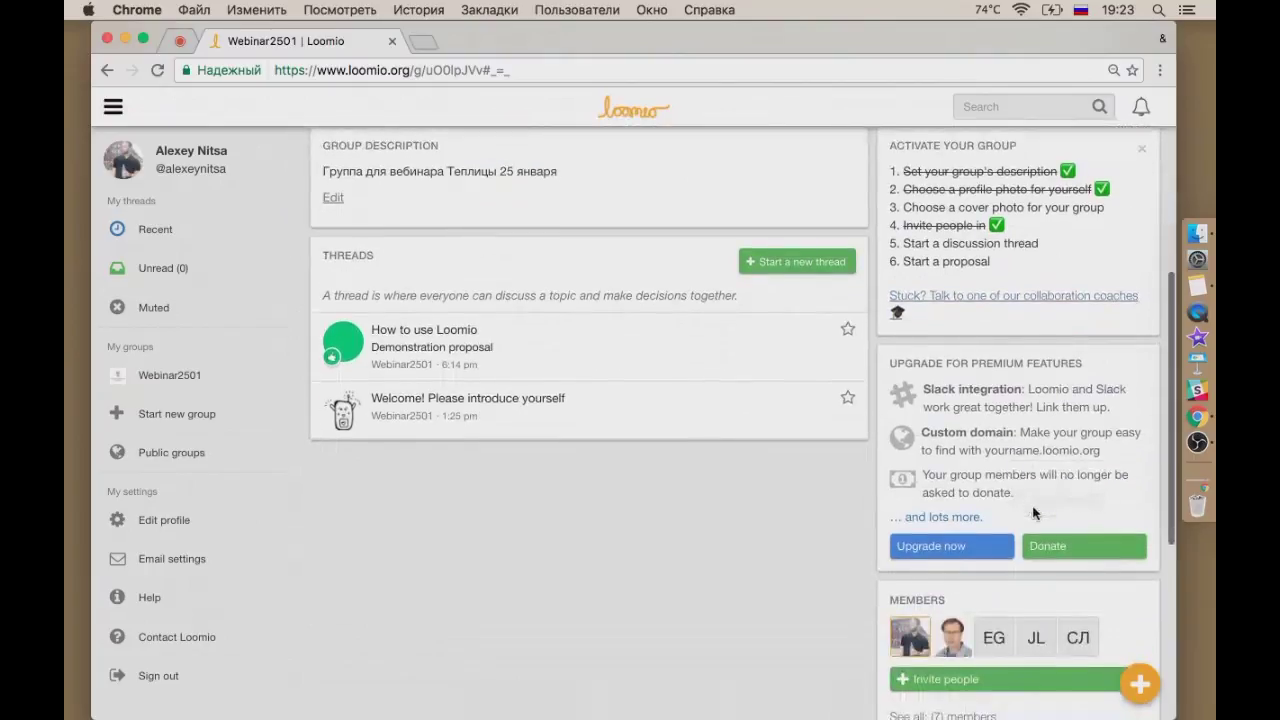
{"action": "scroll", "coordinate": [1022, 469], "scroll_direction": "down", "scroll_amount": 3}
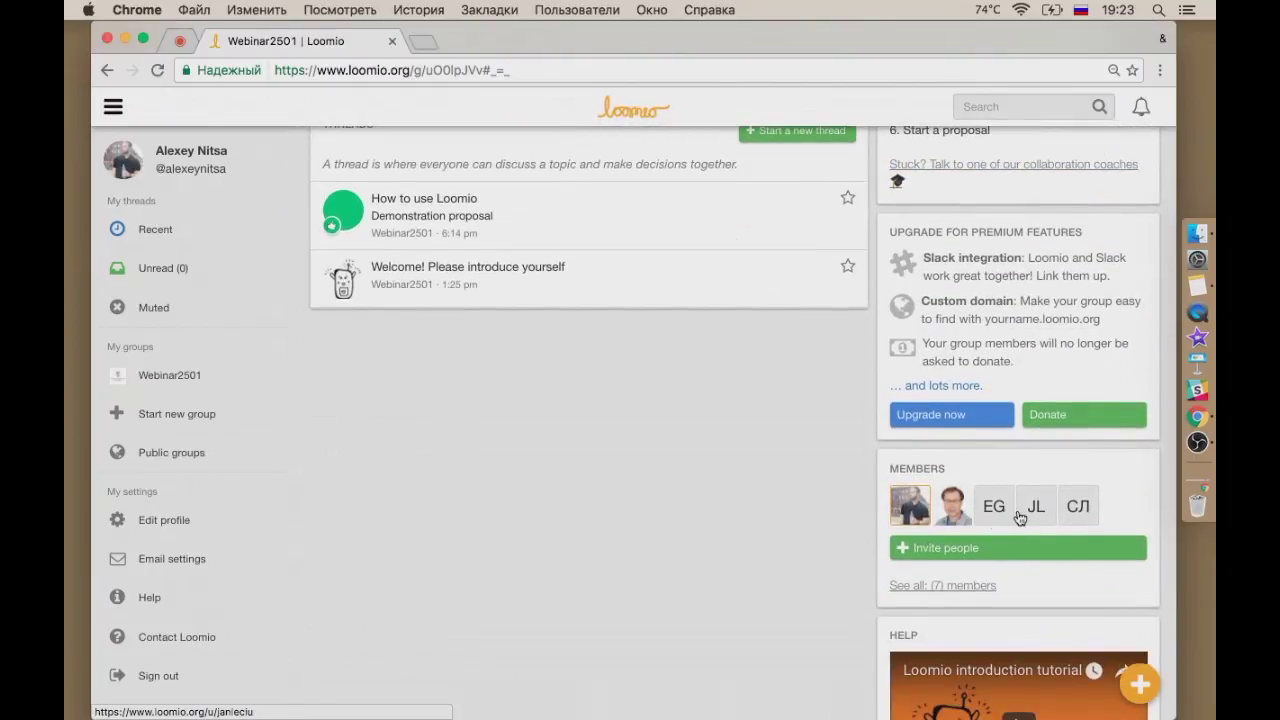
{"action": "scroll", "coordinate": [1117, 498], "scroll_direction": "down", "scroll_amount": 3}
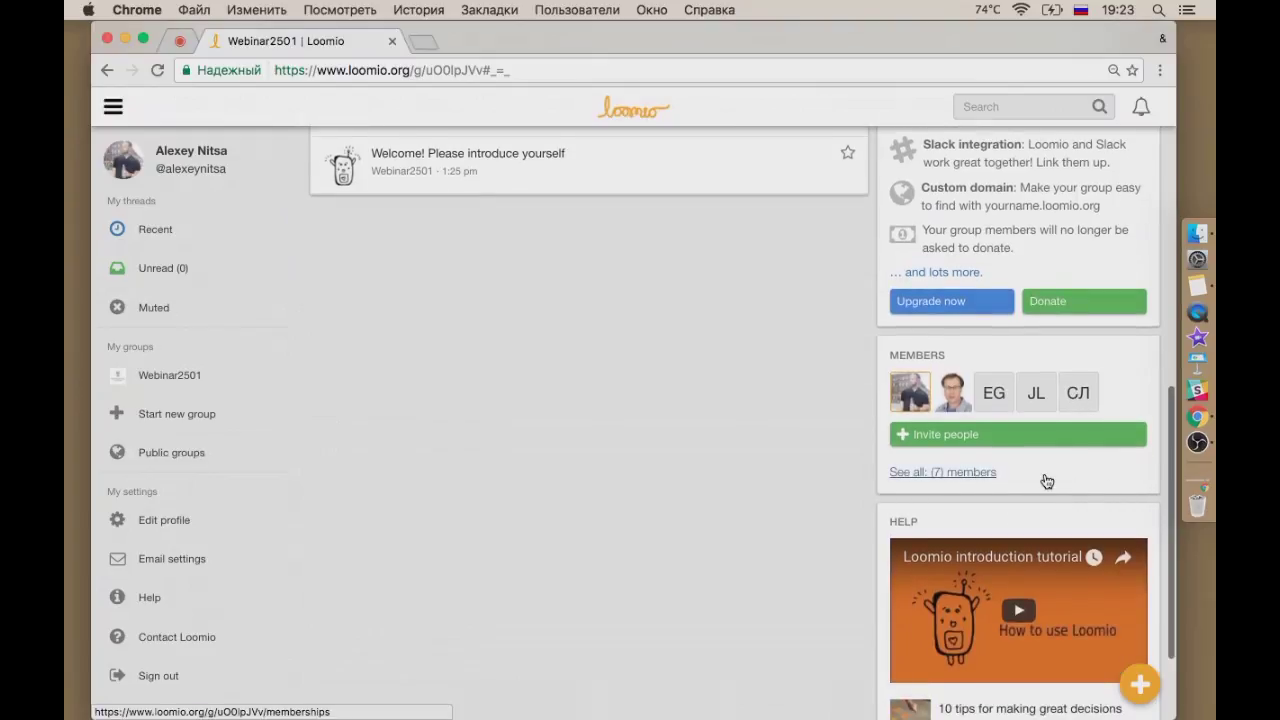
{"action": "scroll", "coordinate": [1046, 481], "scroll_direction": "up", "scroll_amount": 5}
{"action": "scroll", "coordinate": [1046, 481], "scroll_direction": "up", "scroll_amount": 6}
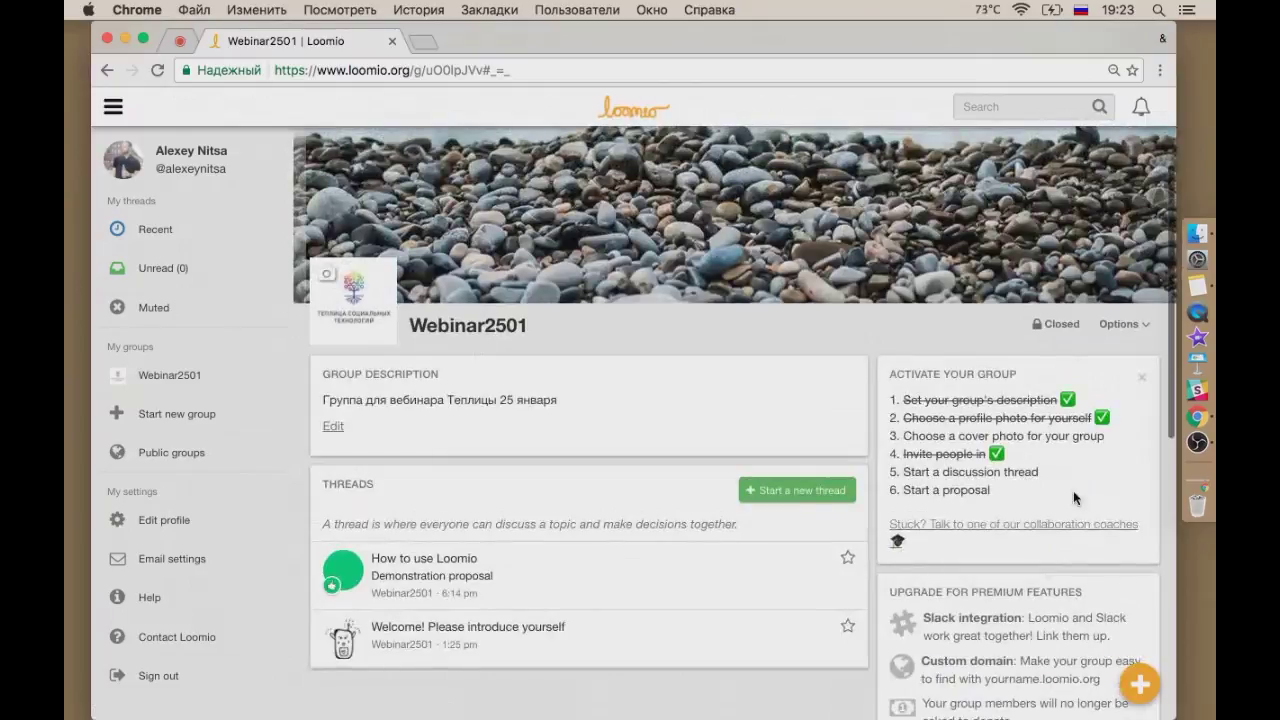
{"action": "scroll", "coordinate": [1073, 490], "scroll_direction": "up", "scroll_amount": 2}
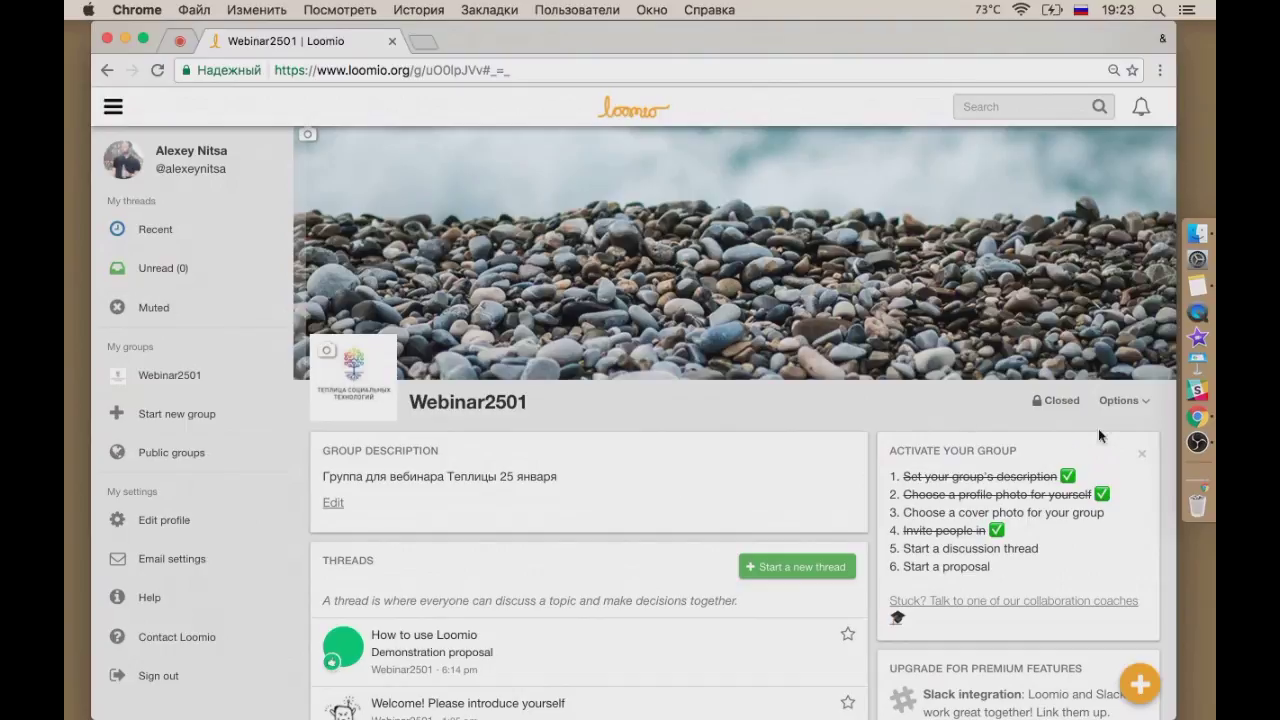
Step: Examine the group's settings, including the privacy options and advanced member permissions, and leave without saving
{"action": "left_click", "coordinate": [1131, 406]}
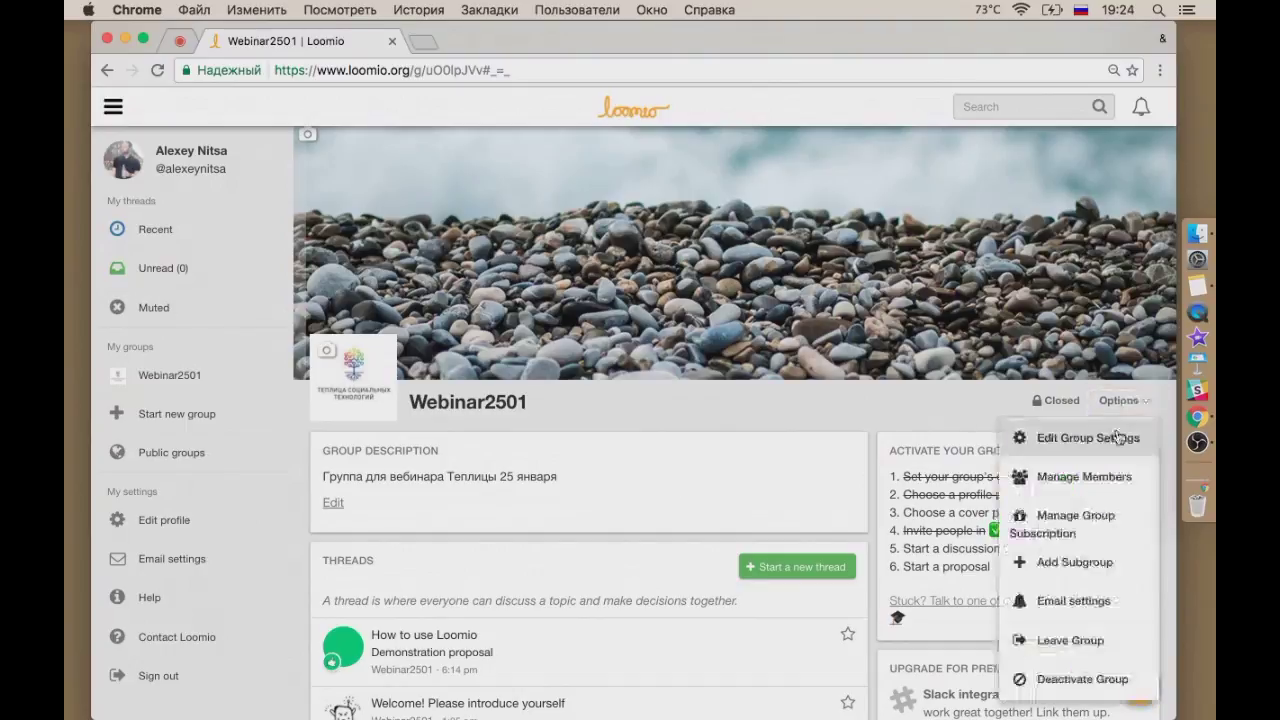
{"action": "left_click", "coordinate": [1116, 444]}
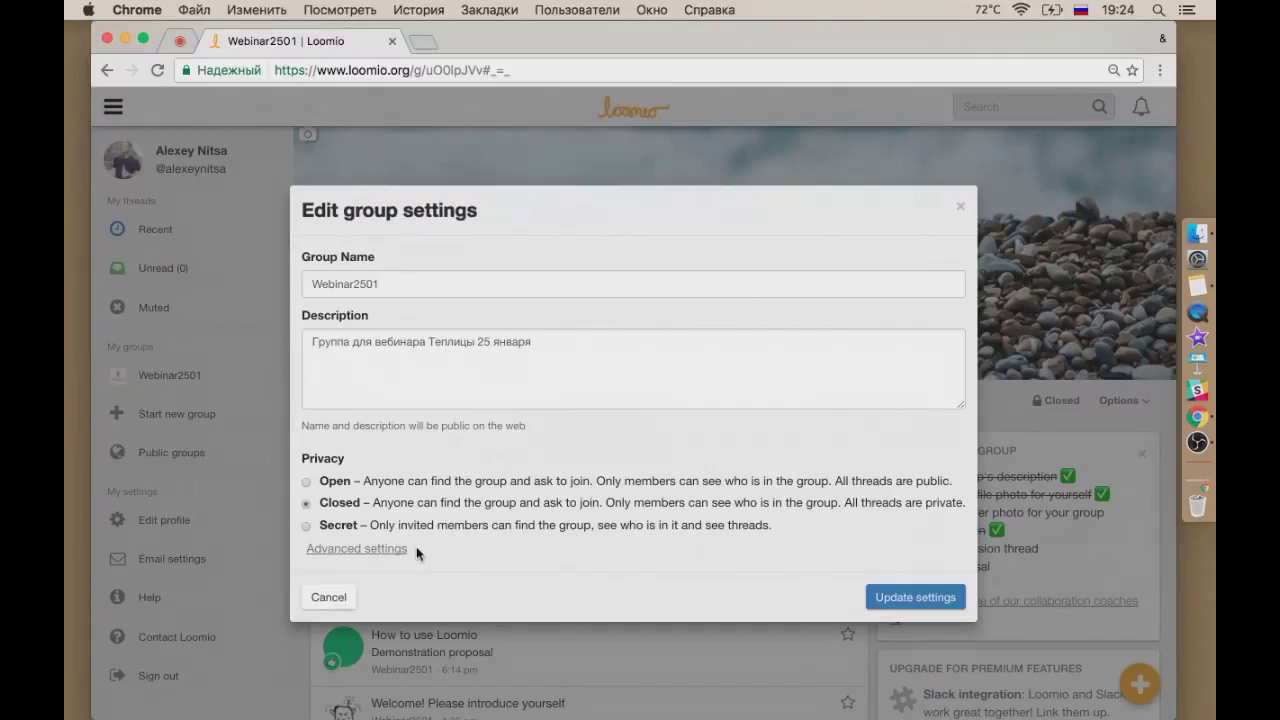
{"action": "left_click", "coordinate": [374, 549]}
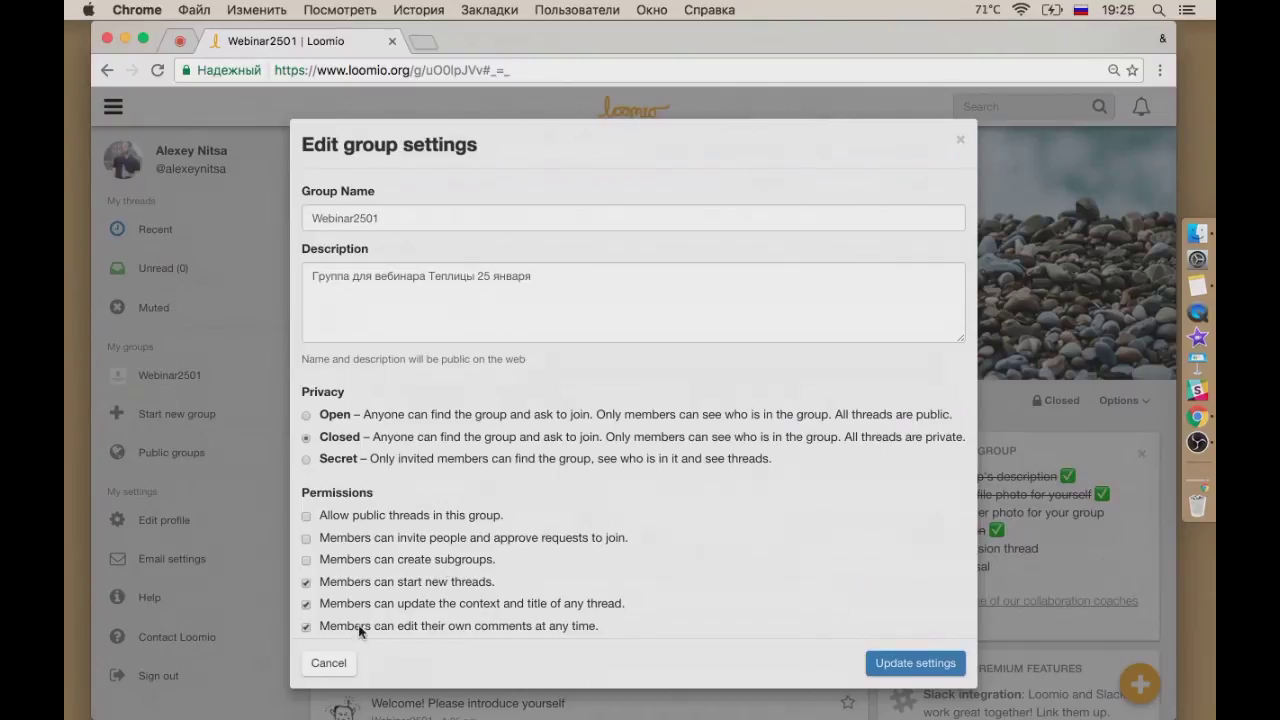
{"action": "left_click", "coordinate": [339, 664]}
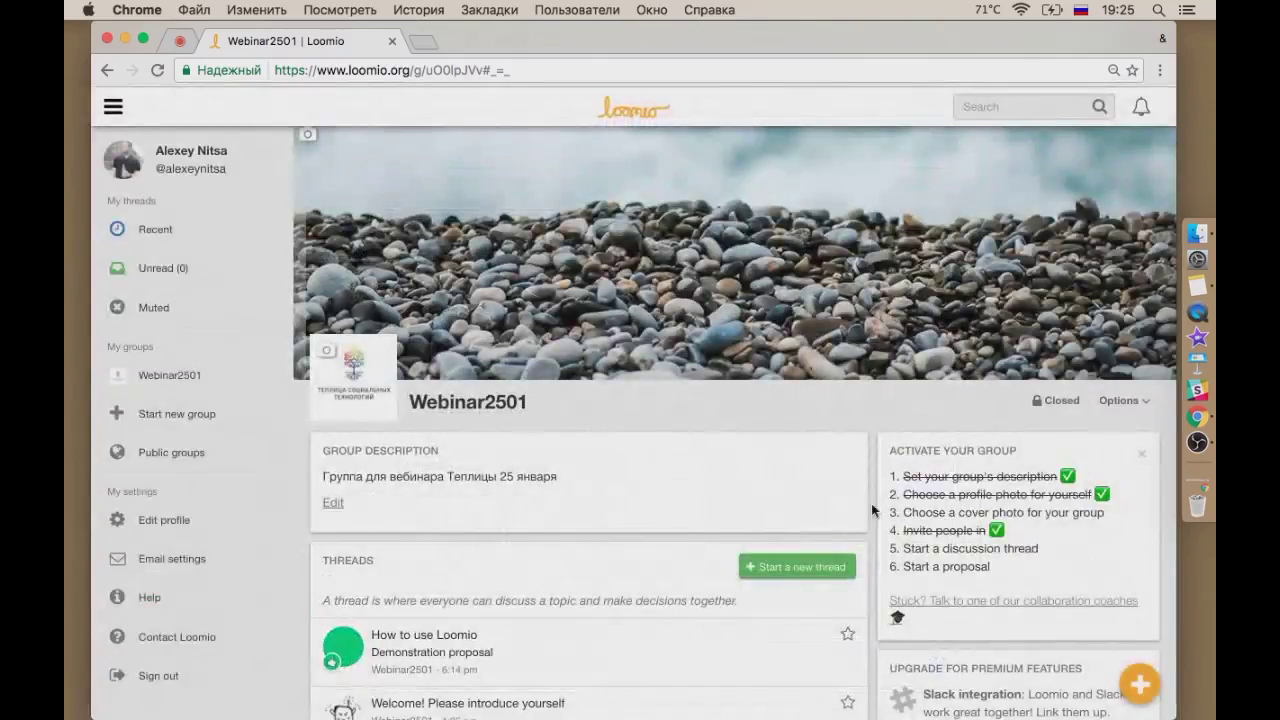
Step: Begin a new discussion thread and select Webinar2501 as its group
{"action": "scroll", "coordinate": [952, 531], "scroll_direction": "down", "scroll_amount": 5}
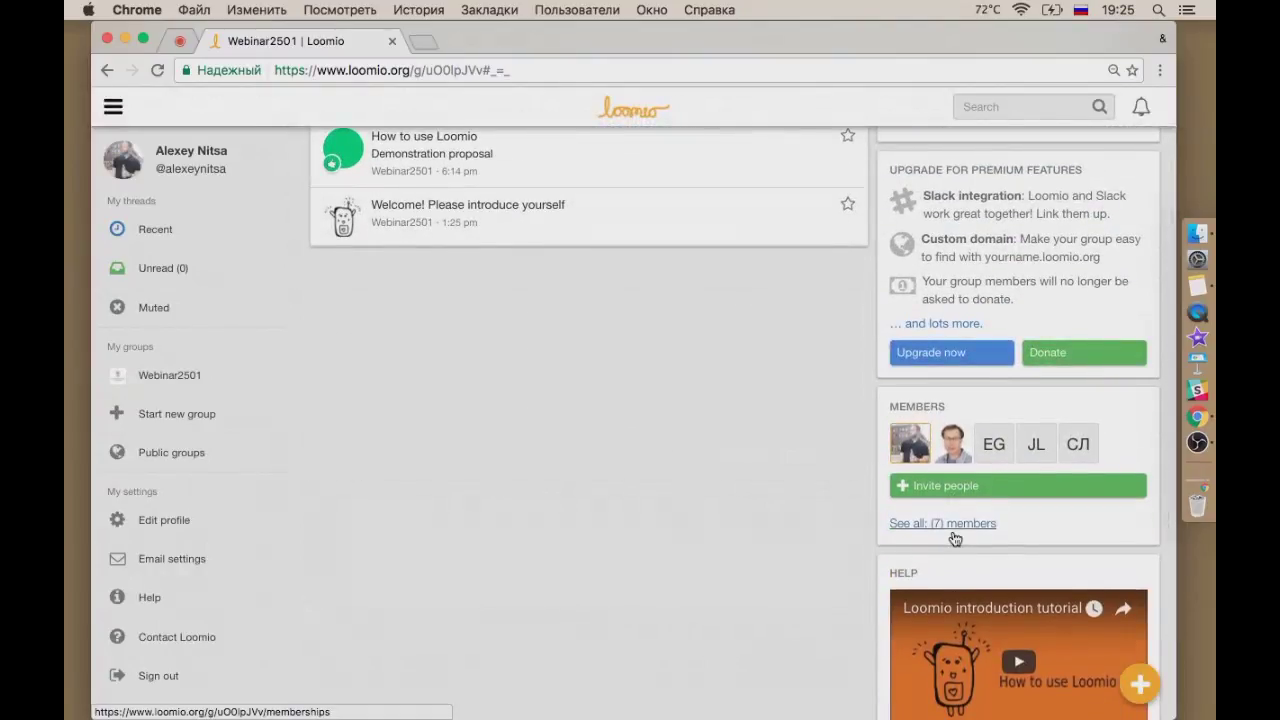
{"action": "scroll", "coordinate": [955, 538], "scroll_direction": "down", "scroll_amount": 3}
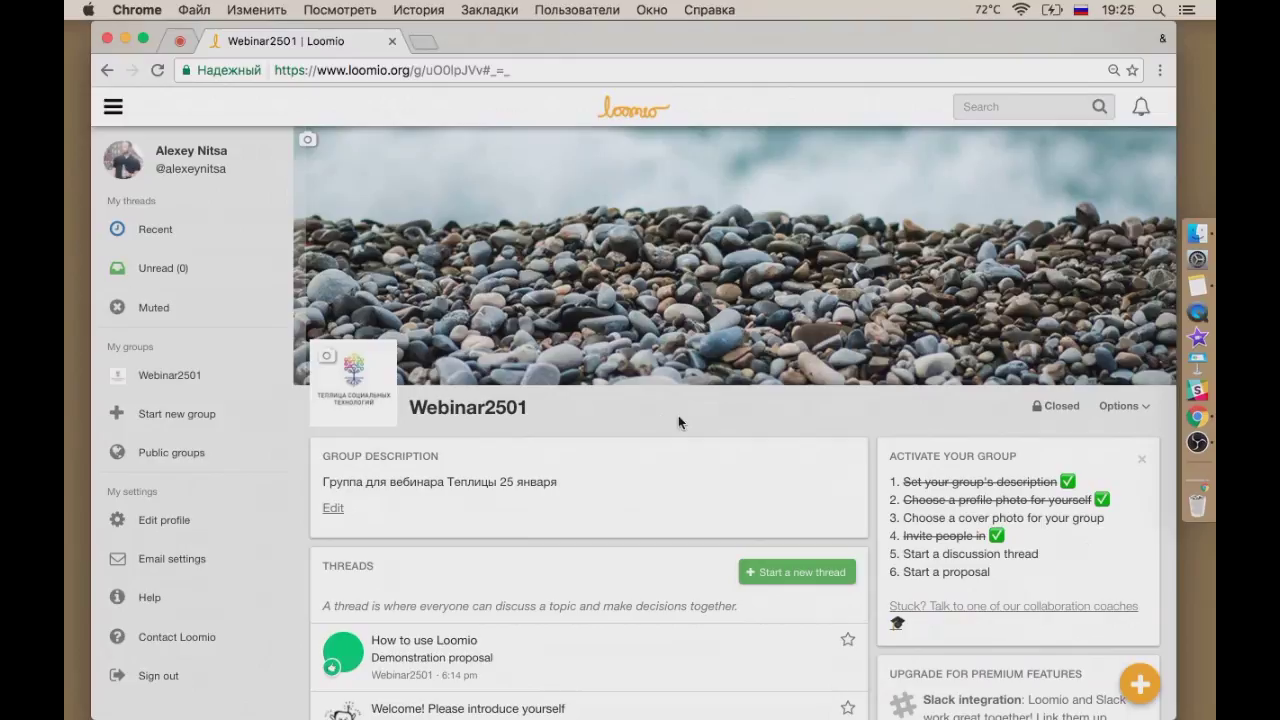
{"action": "scroll", "coordinate": [668, 503], "scroll_direction": "down", "scroll_amount": 2}
{"action": "left_click", "coordinate": [807, 444]}
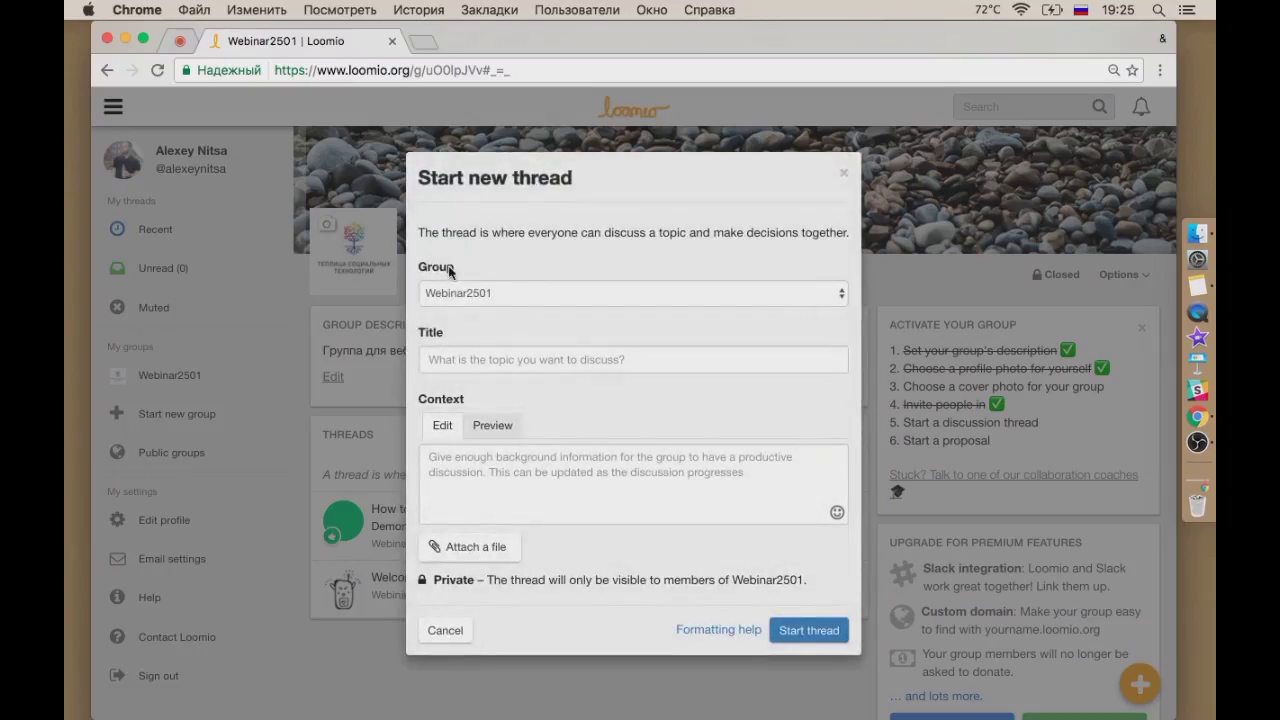
{"action": "left_click", "coordinate": [518, 290]}
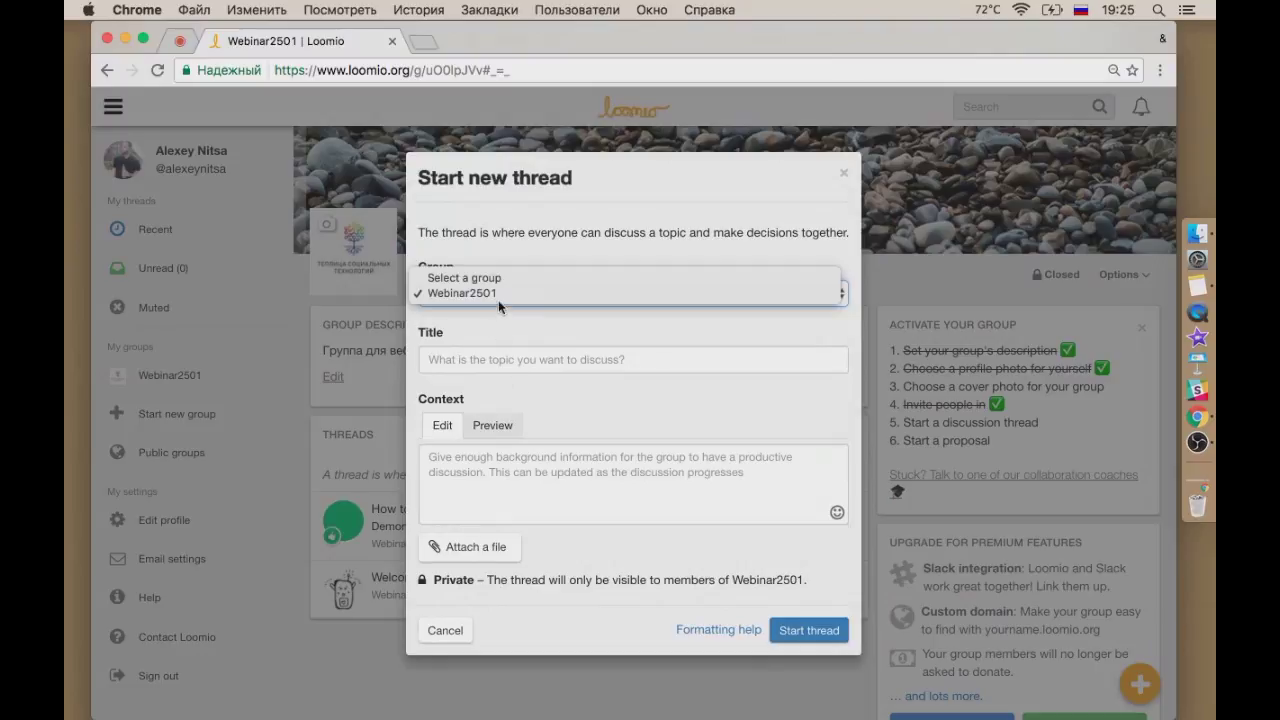
{"action": "left_click", "coordinate": [502, 294]}
Step: Title the new thread "Полезен ли Loomio для НКО?"
{"action": "left_click", "coordinate": [500, 362]}
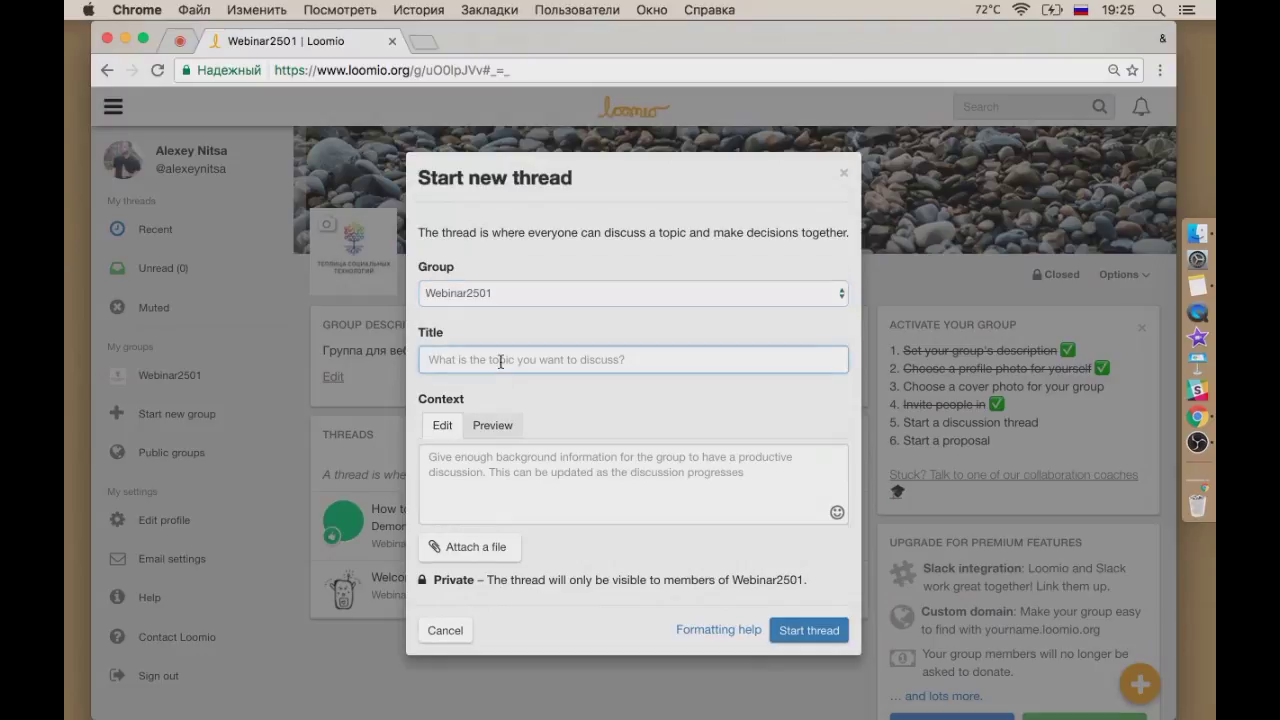
{"action": "type", "text": "По"}
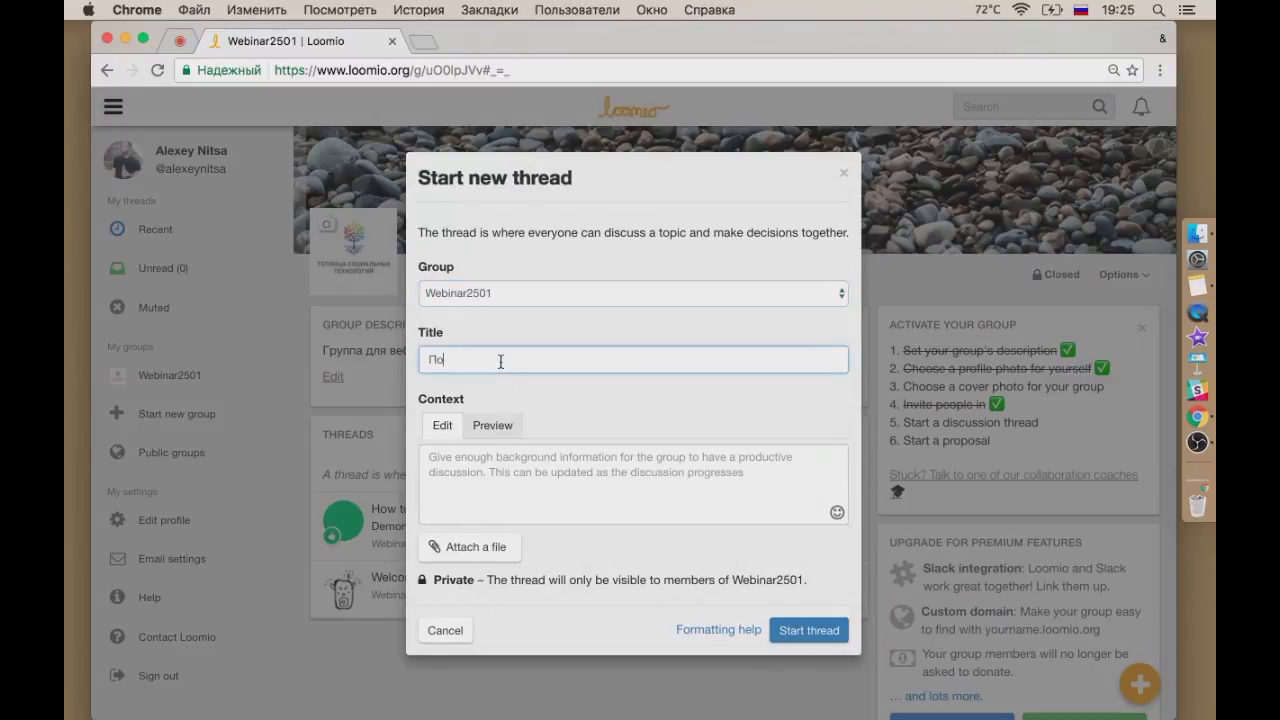
{"action": "type", "text": "лезен ли"}
{"action": "key", "text": "ctrl+space"}
{"action": "type", "text": "Woomio"}
{"action": "key", "text": "ctrl+space"}
{"action": "type", "text": "для НКО?"}
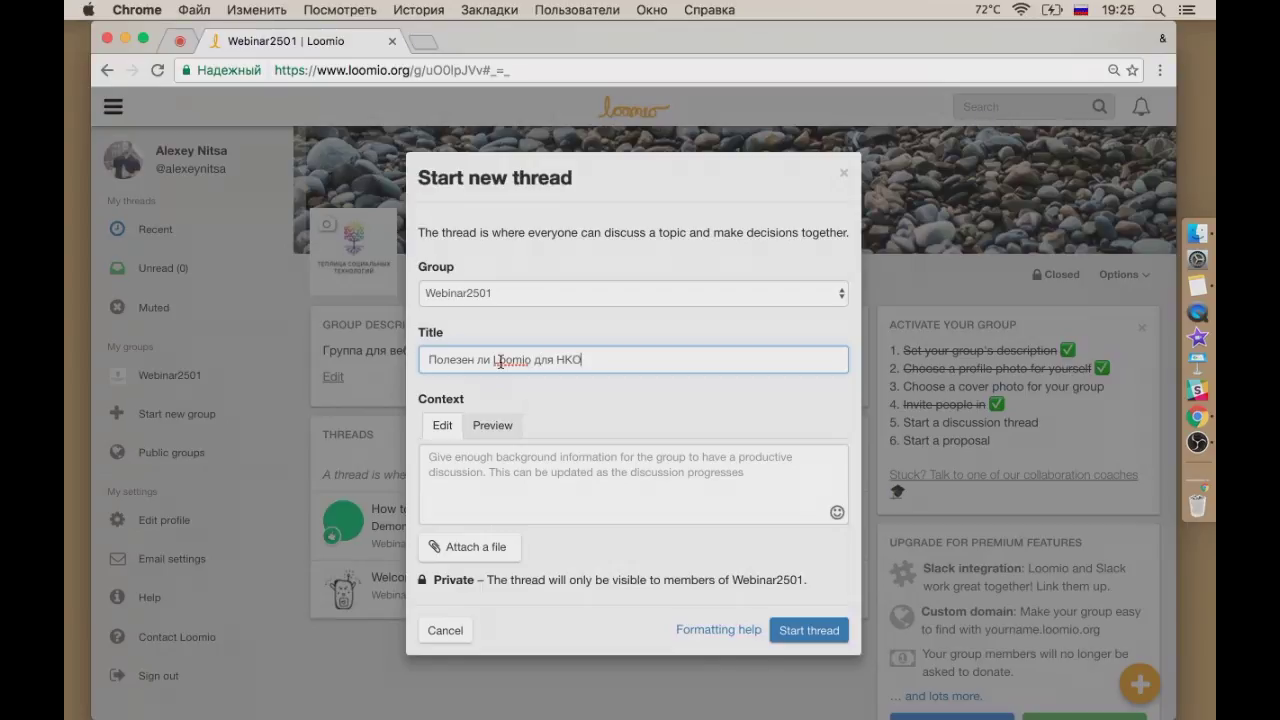
Step: Enter "Давайте подумаем, как исопльзовать Loomio для НКО" as the thread's context and publish the thread
{"action": "left_click", "coordinate": [563, 450]}
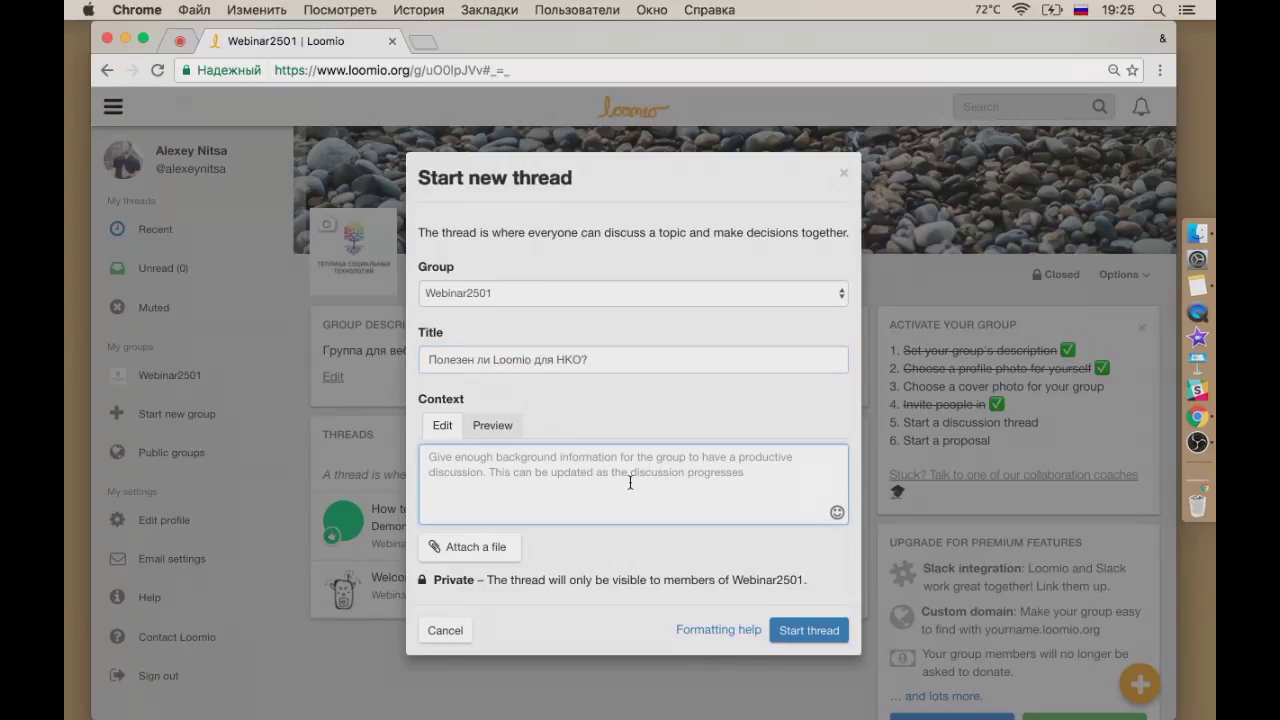
{"action": "type", "text": "Давайте подумаем, как использова"}
{"action": "key", "text": "BackSpace"}
{"action": "key", "text": "BackSpace"}
{"action": "key", "text": "BackSpace"}
{"action": "type", "text": "зовать"}
{"action": "key", "text": "ctrl+space"}
{"action": "type", "text": "Loomio"}
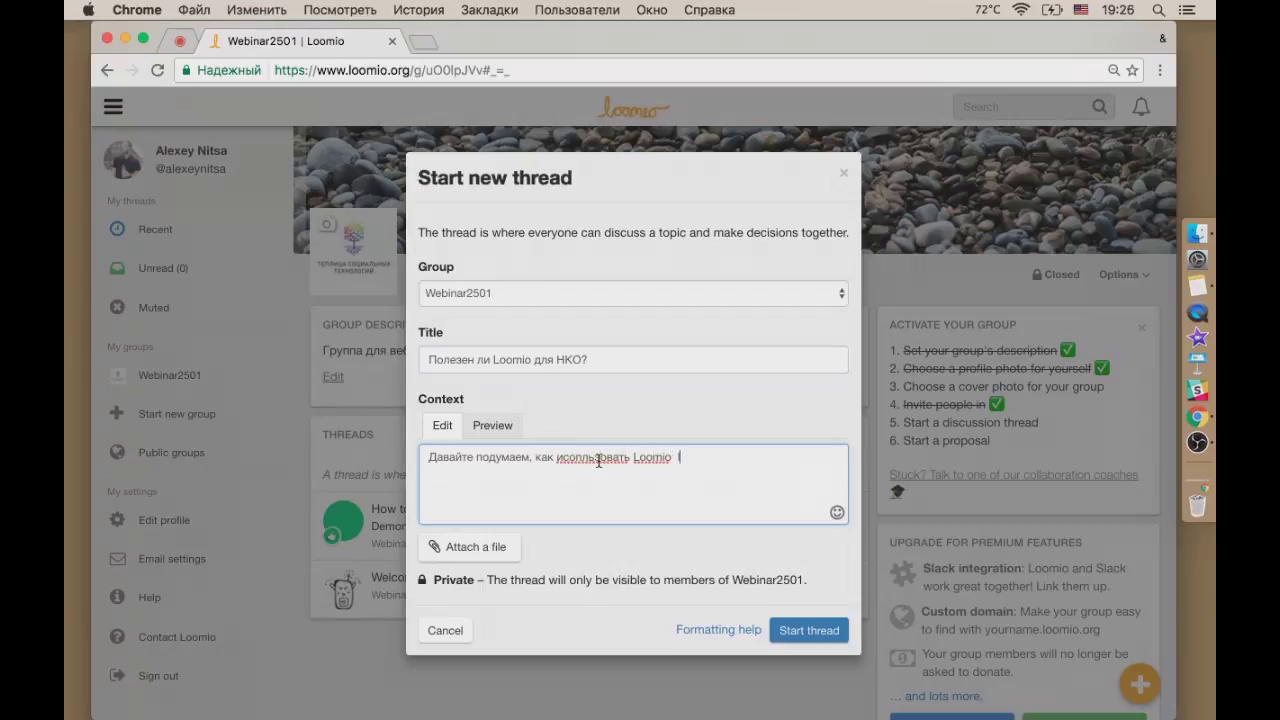
{"action": "key", "text": "ctrl+space"}
{"action": "type", "text": "для"}
{"action": "key", "text": "ctrl+space"}
{"action": "type", "text": "YRJ"}
{"action": "key", "text": "BackSpace"}
{"action": "key", "text": "BackSpace"}
{"action": "key", "text": "BackSpace"}
{"action": "key", "text": "ctrl+space"}
{"action": "type", "text": "НКО"}
{"action": "left_click", "coordinate": [810, 630]}
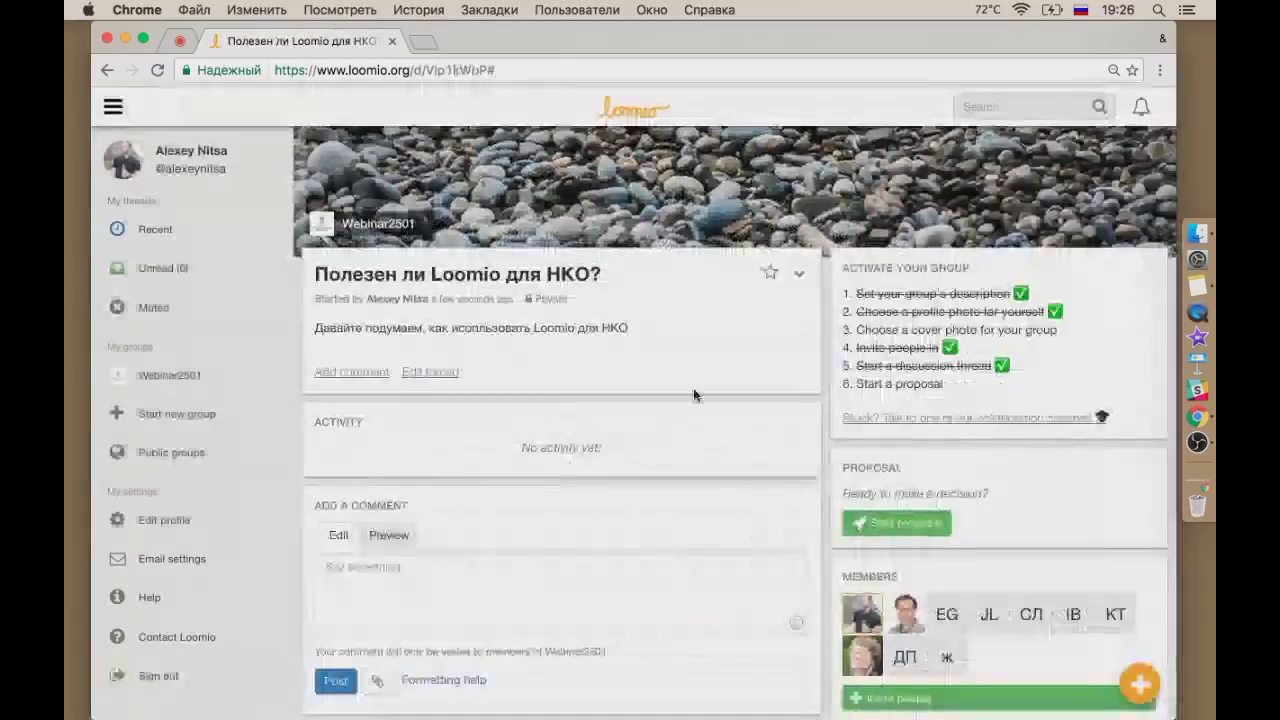
Step: Look over the new thread's page, including its activity, comment and proposal sections
{"action": "scroll", "coordinate": [694, 395], "scroll_direction": "down", "scroll_amount": 1}
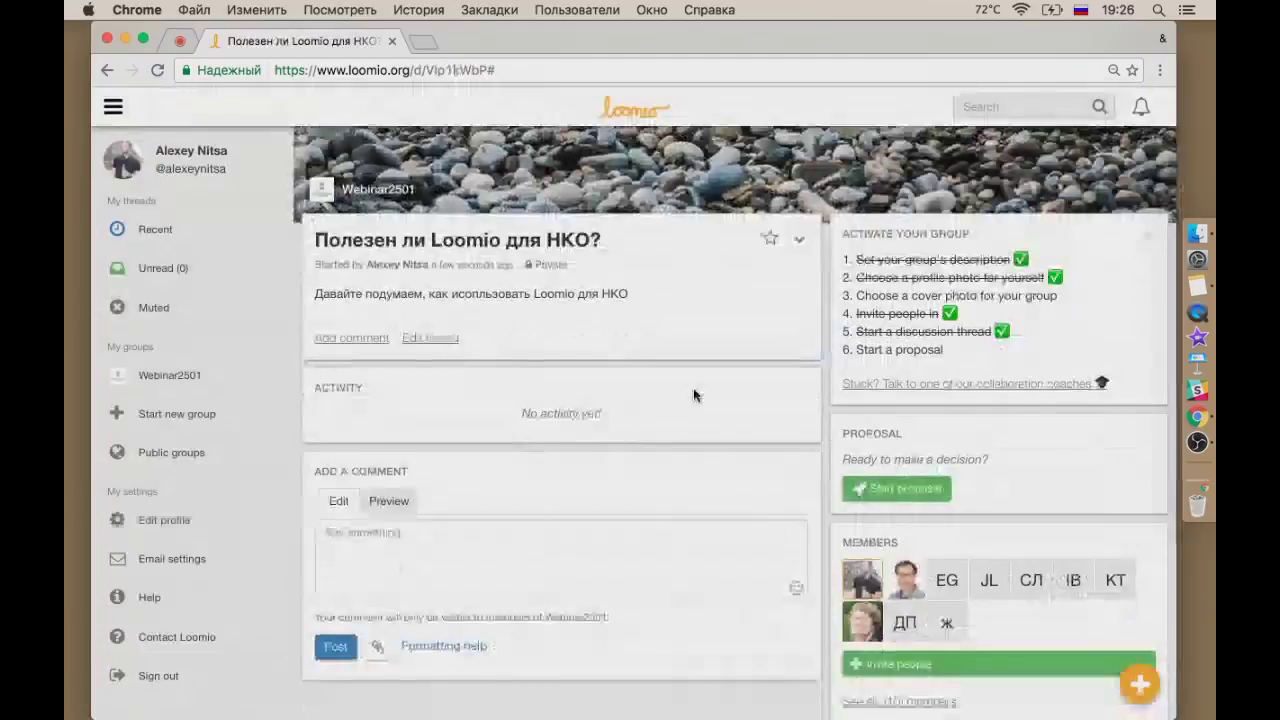
{"action": "scroll", "coordinate": [700, 430], "scroll_direction": "down", "scroll_amount": 1}
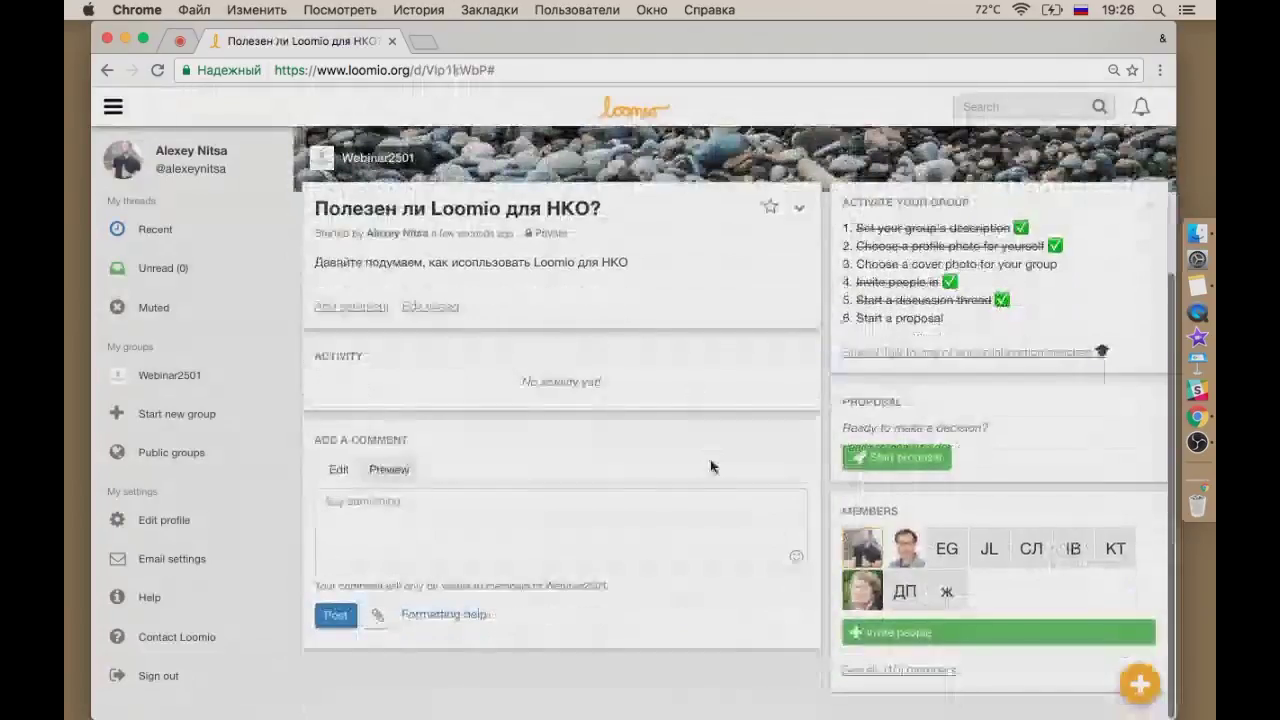
{"action": "scroll", "coordinate": [711, 467], "scroll_direction": "up", "scroll_amount": 2}
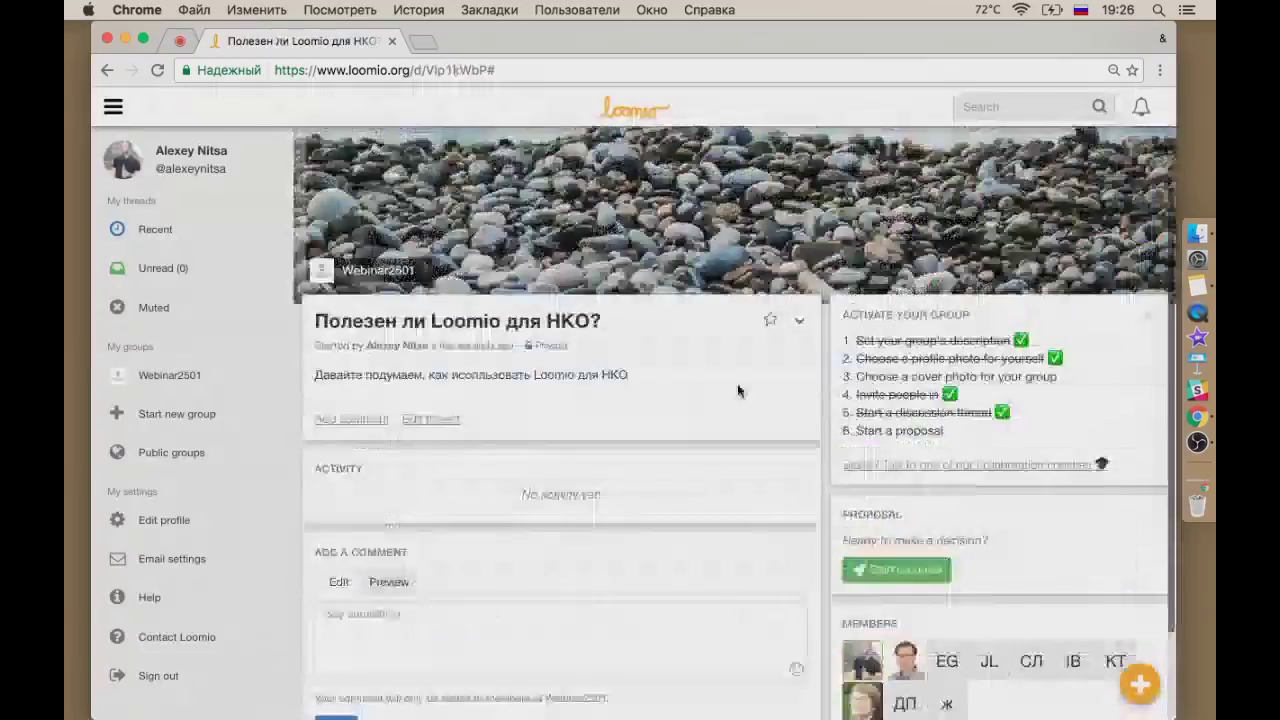
{"action": "scroll", "coordinate": [738, 391], "scroll_direction": "down", "scroll_amount": 2}
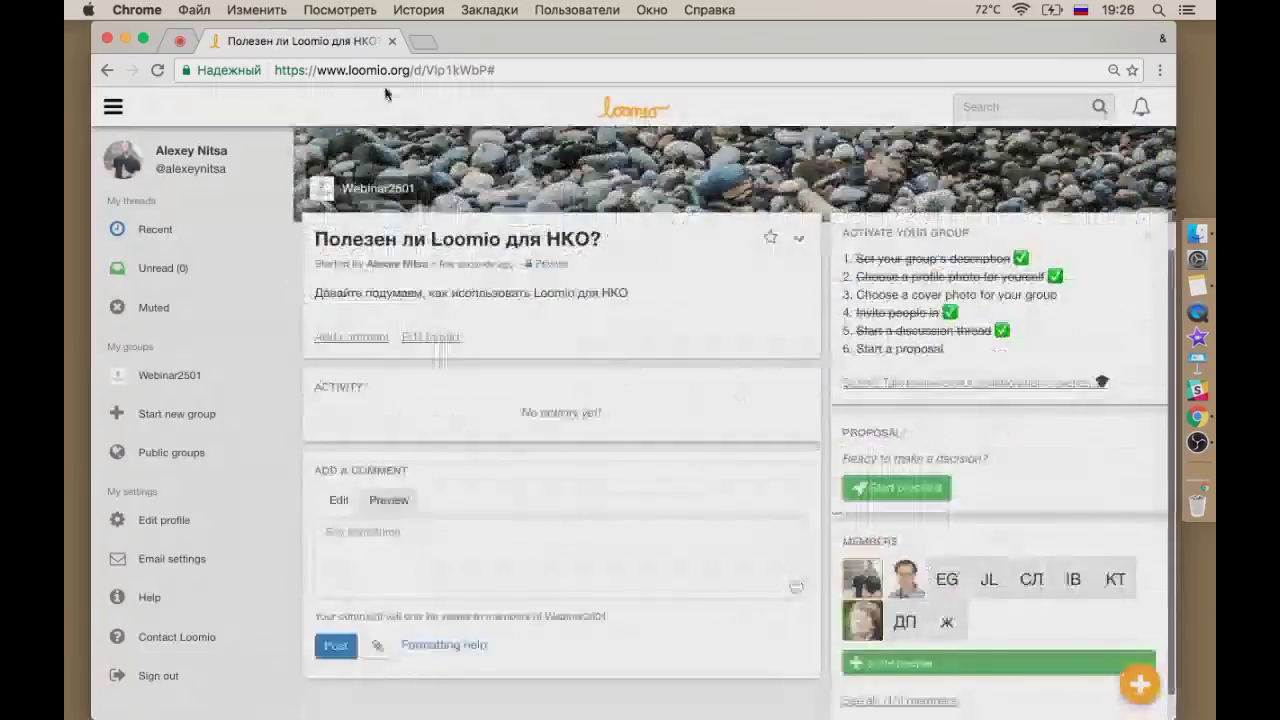
Step: Switch to the Mind conference page to read the participants' chat, and narrow the browser window
{"action": "left_click", "coordinate": [179, 43]}
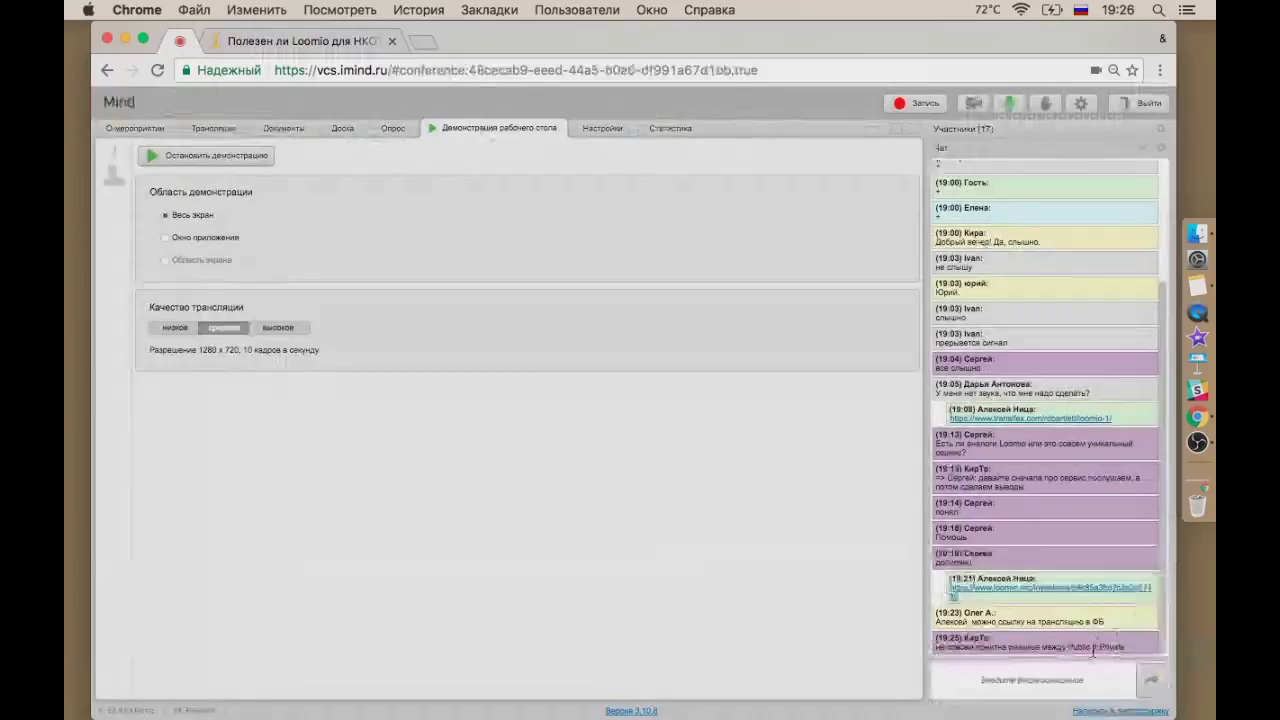
{"action": "left_click_drag", "start_coordinate": [1171, 586], "coordinate": [1159, 586]}
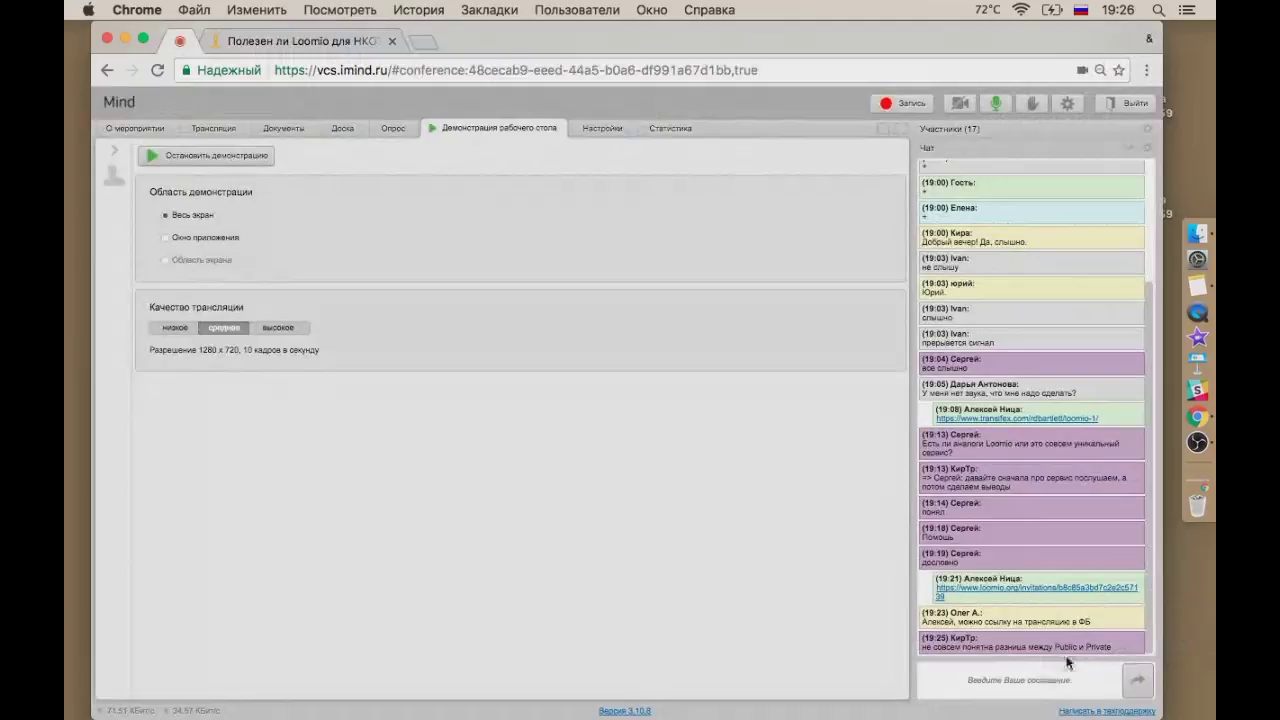
{"action": "left_click_drag", "start_coordinate": [1162, 598], "coordinate": [1111, 600]}
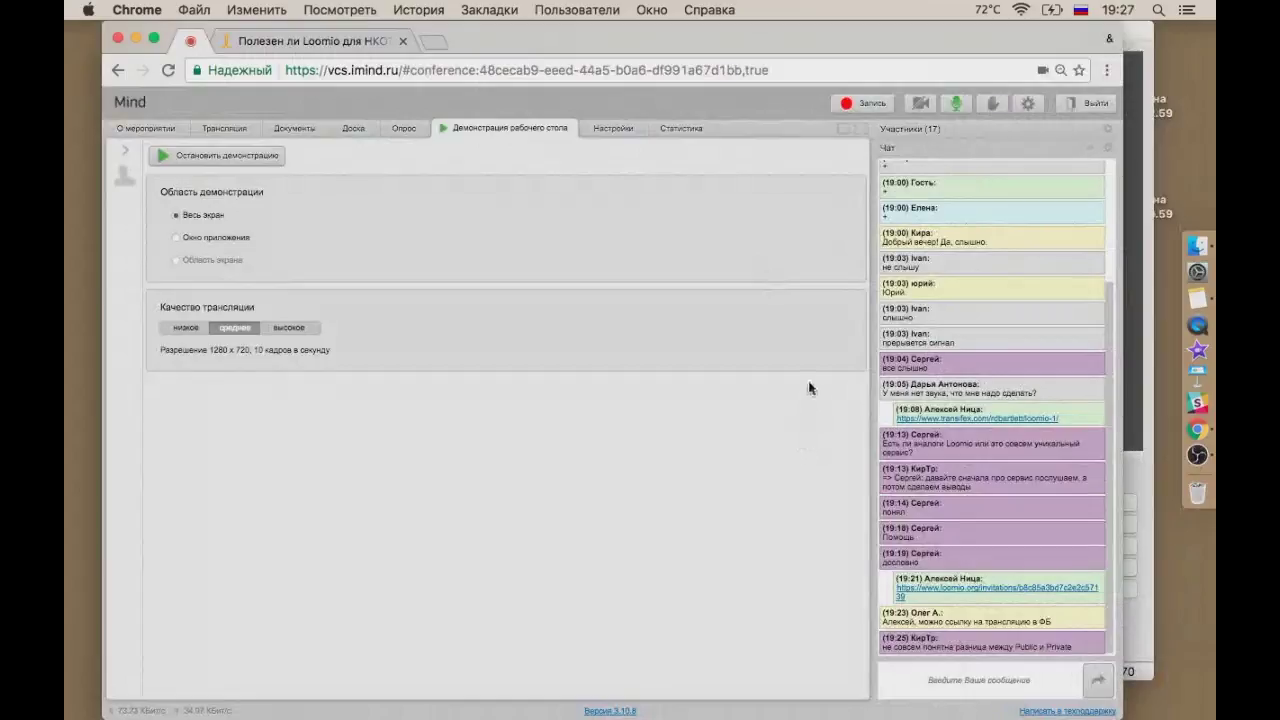
Step: Return to the Loomio thread and begin a proposal titled "Попробуете ли вы Loomio в своей работе?"
{"action": "left_click", "coordinate": [296, 44]}
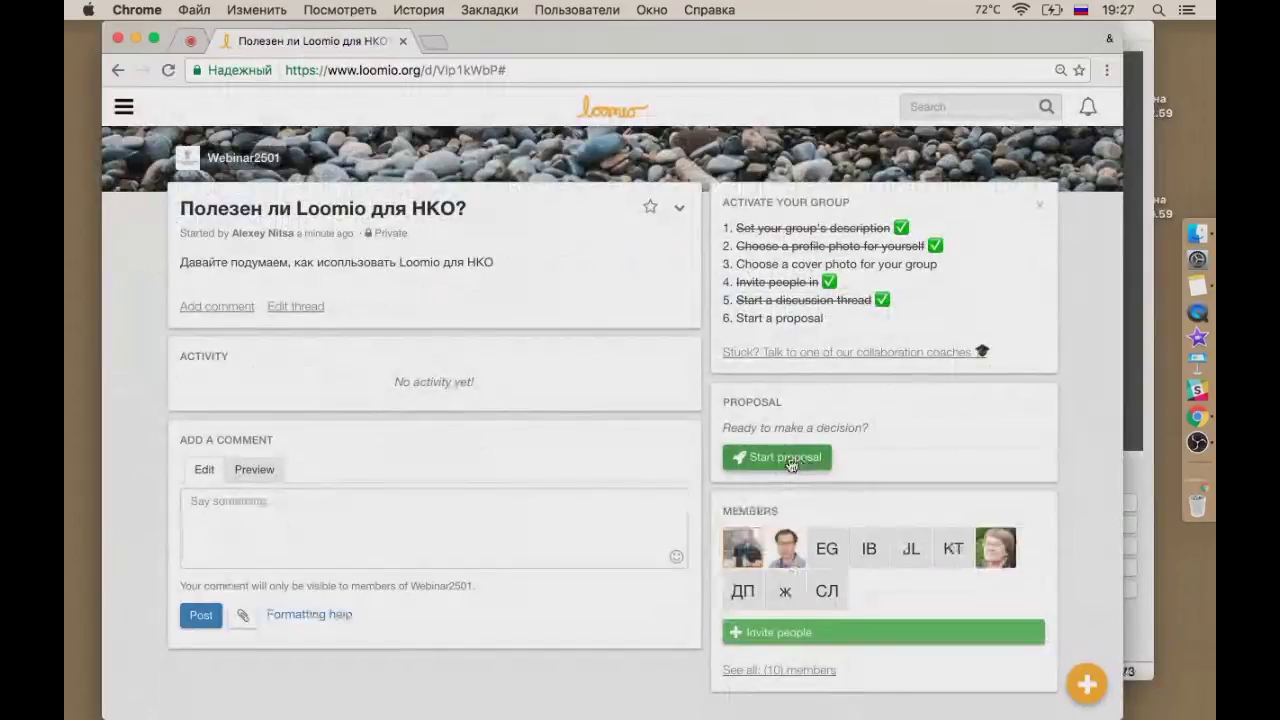
{"action": "left_click", "coordinate": [787, 461]}
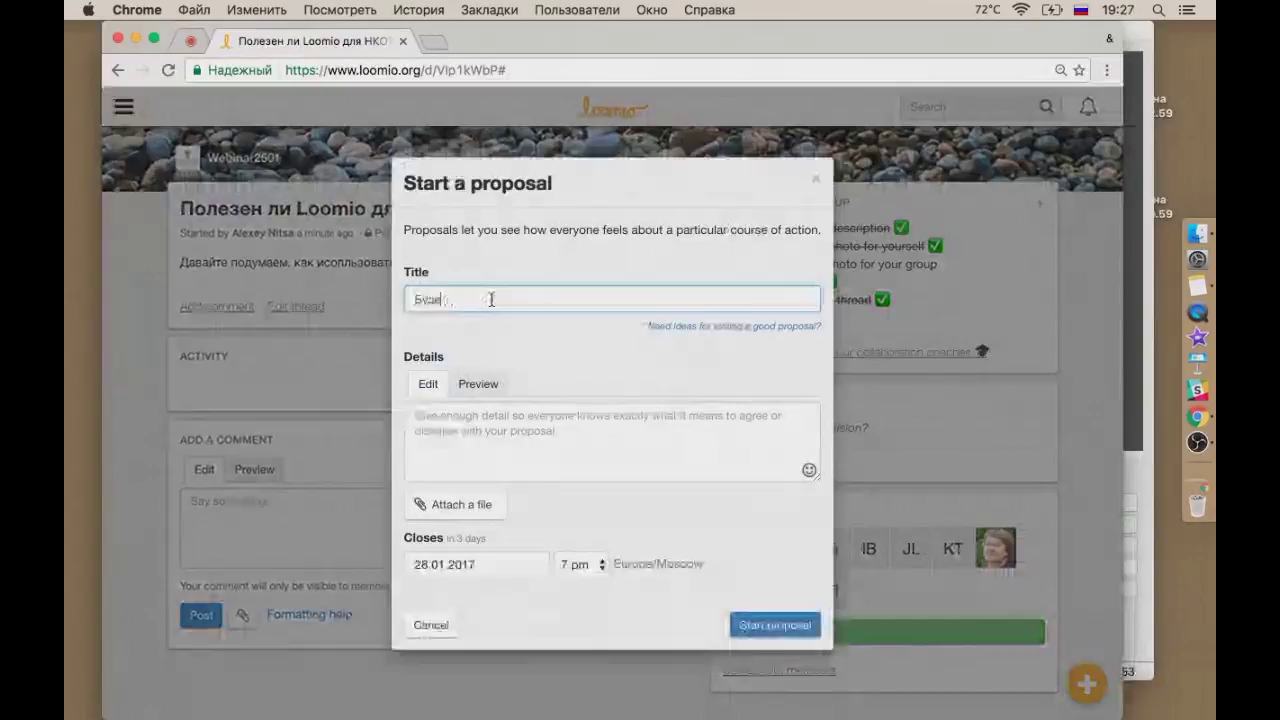
{"action": "type", "text": "П"}
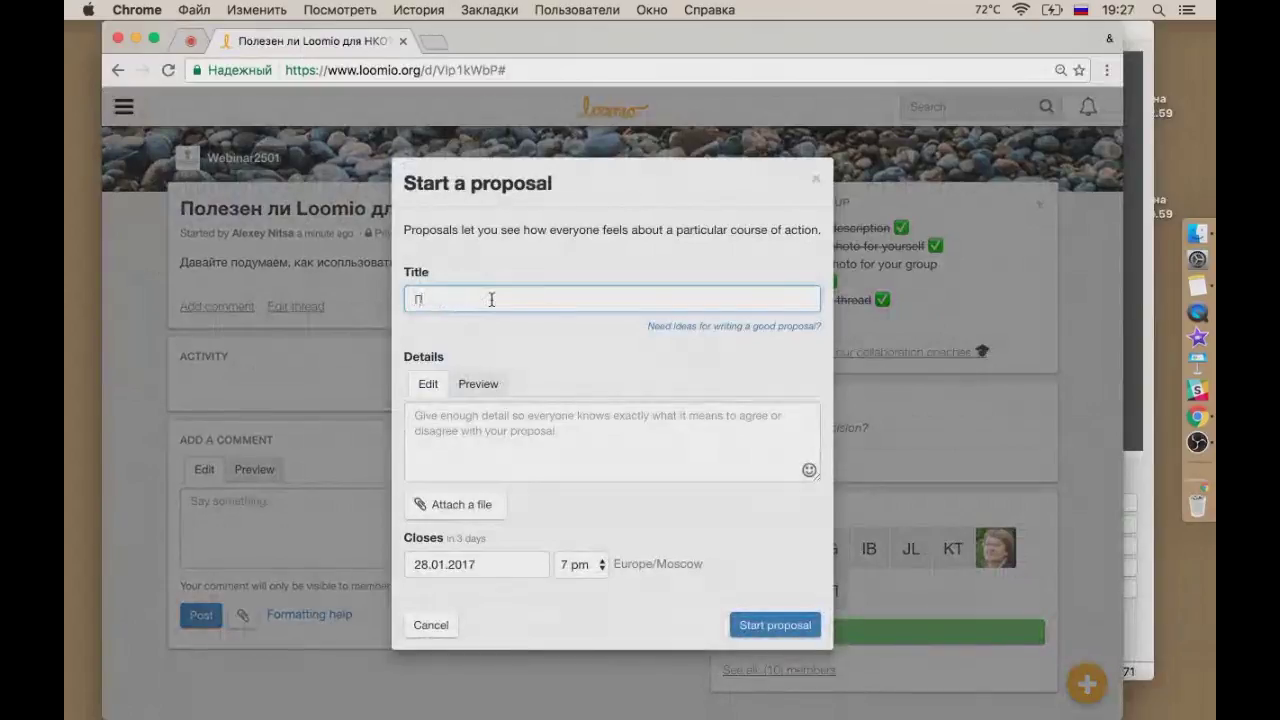
{"action": "type", "text": "опробуете ли вы Loomio в своей работе?"}
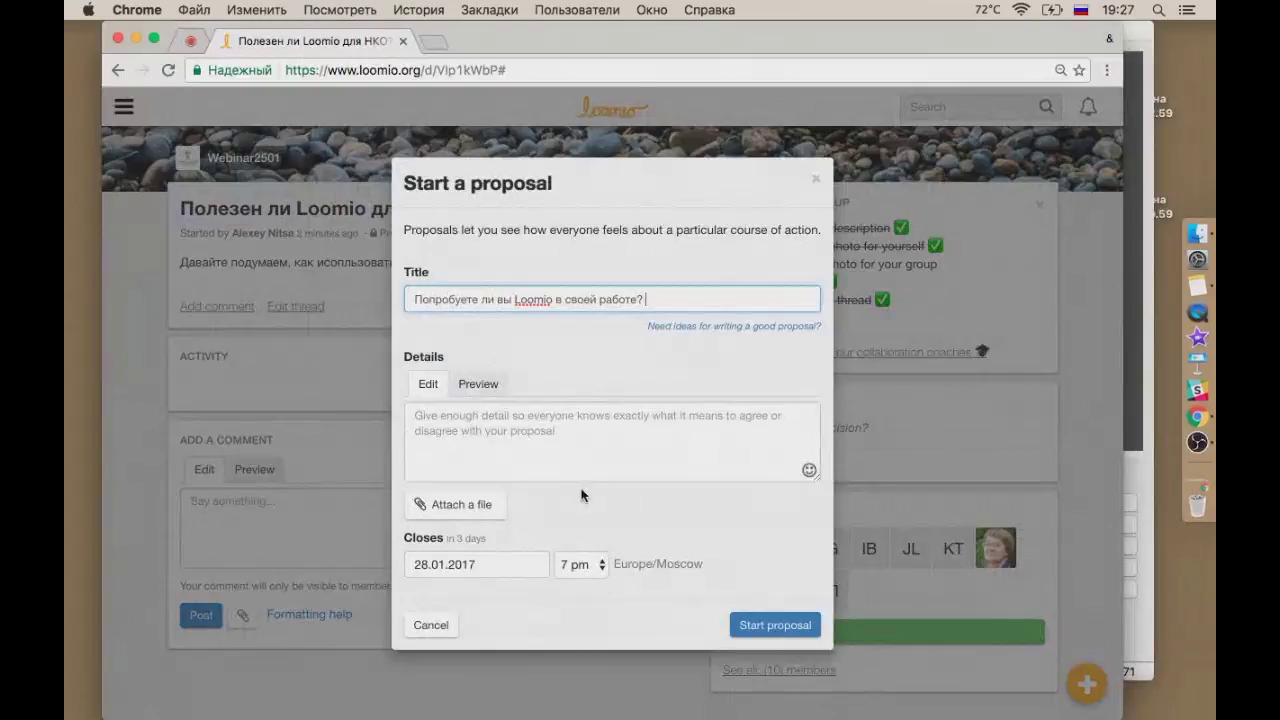
Step: View the emoji picker for the proposal's details and set the proposal's closing date to 26.01.2017
{"action": "left_click", "coordinate": [809, 471]}
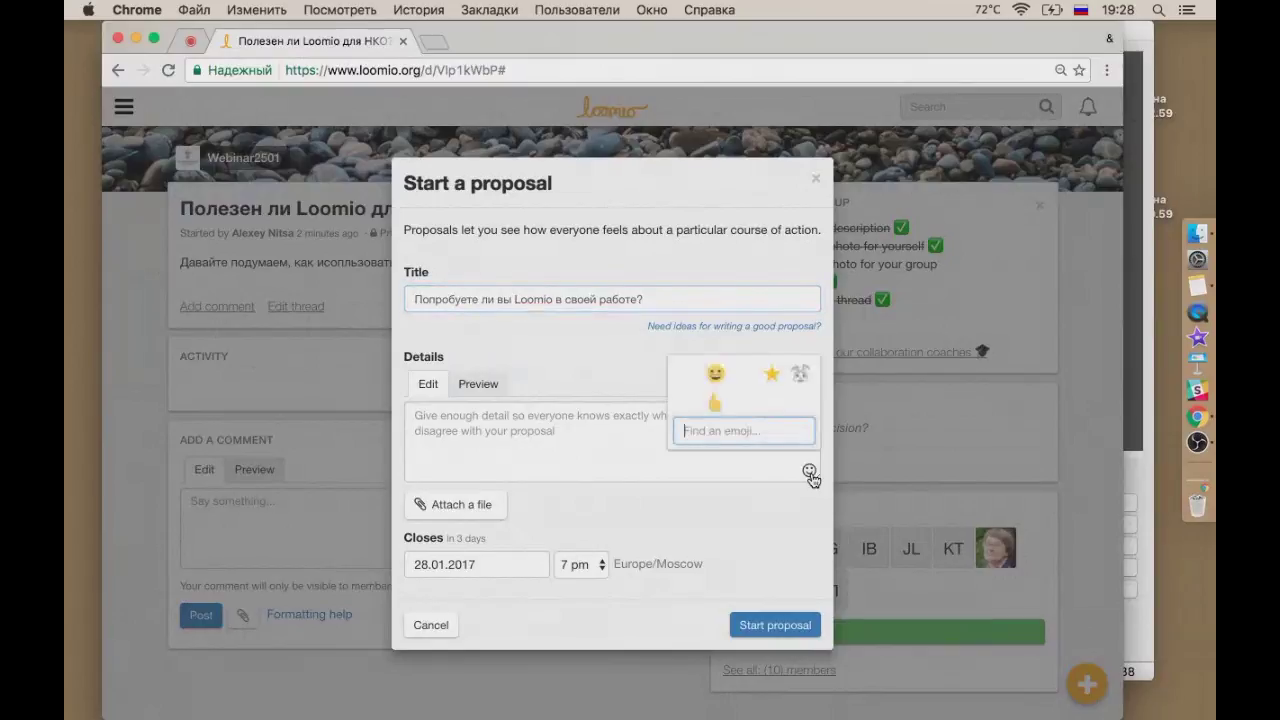
{"action": "left_click", "coordinate": [745, 464]}
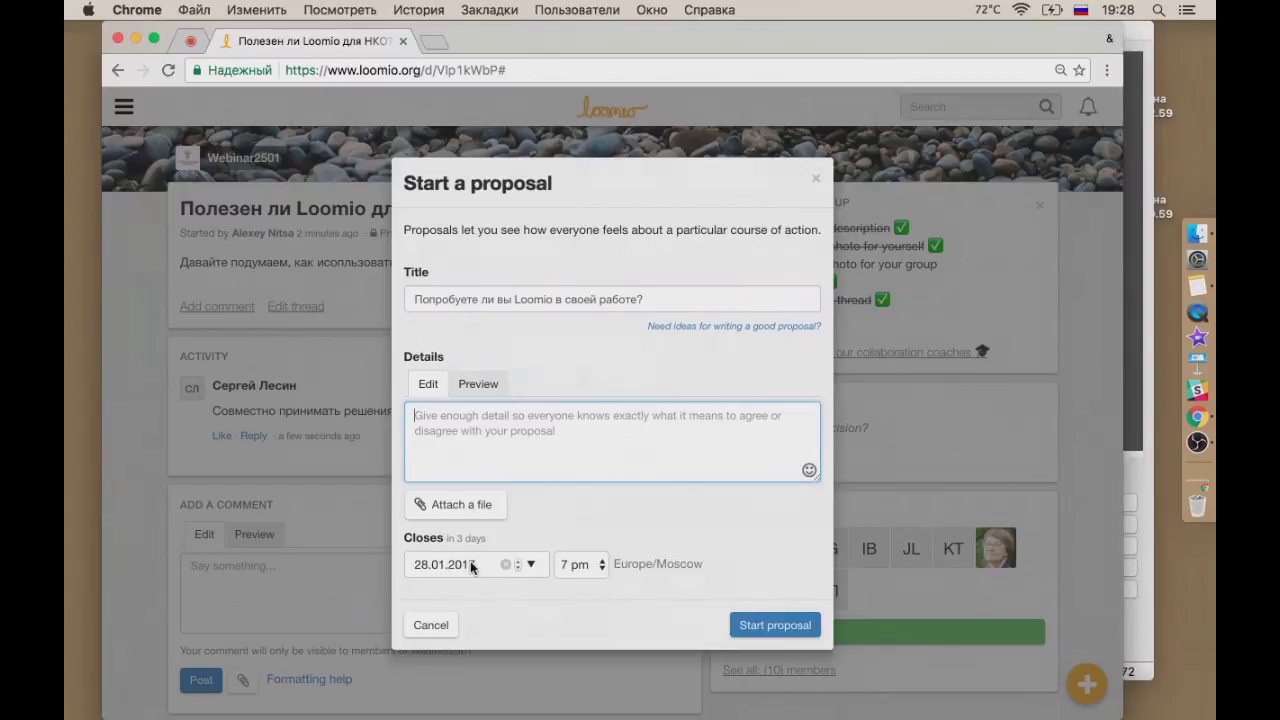
{"action": "left_click", "coordinate": [528, 564]}
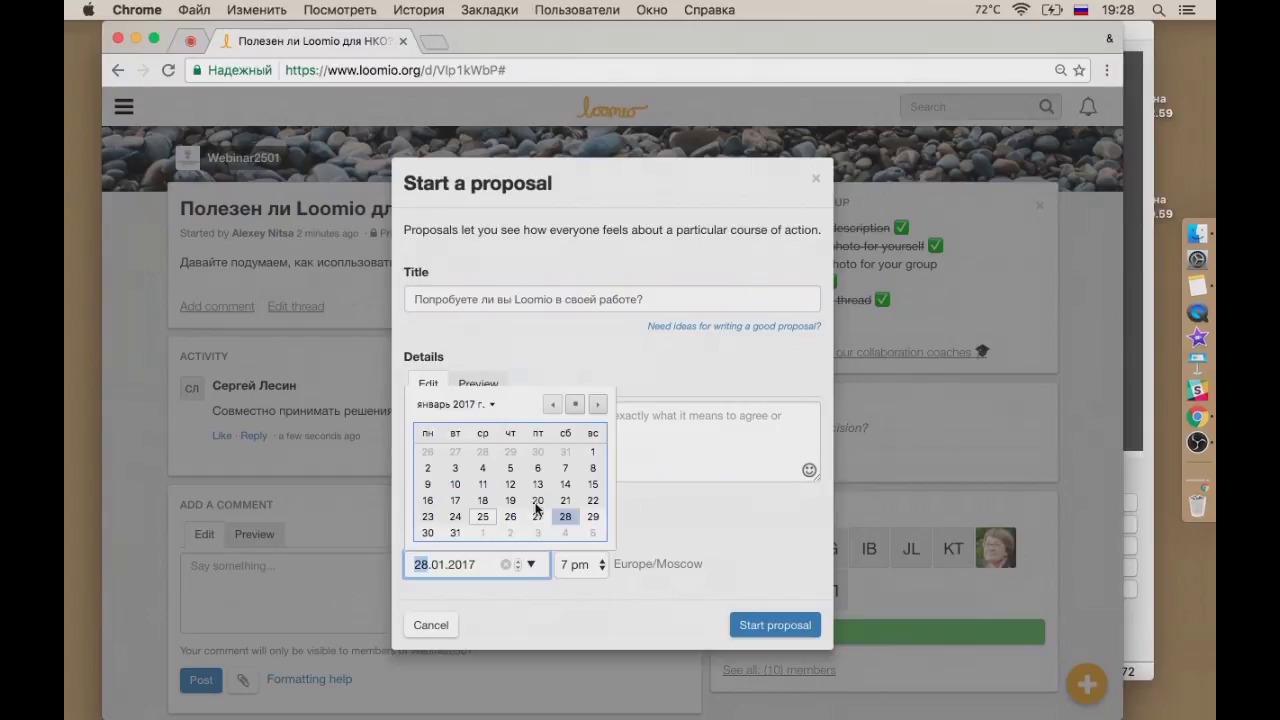
{"action": "left_click", "coordinate": [510, 517]}
{"action": "left_click", "coordinate": [510, 517]}
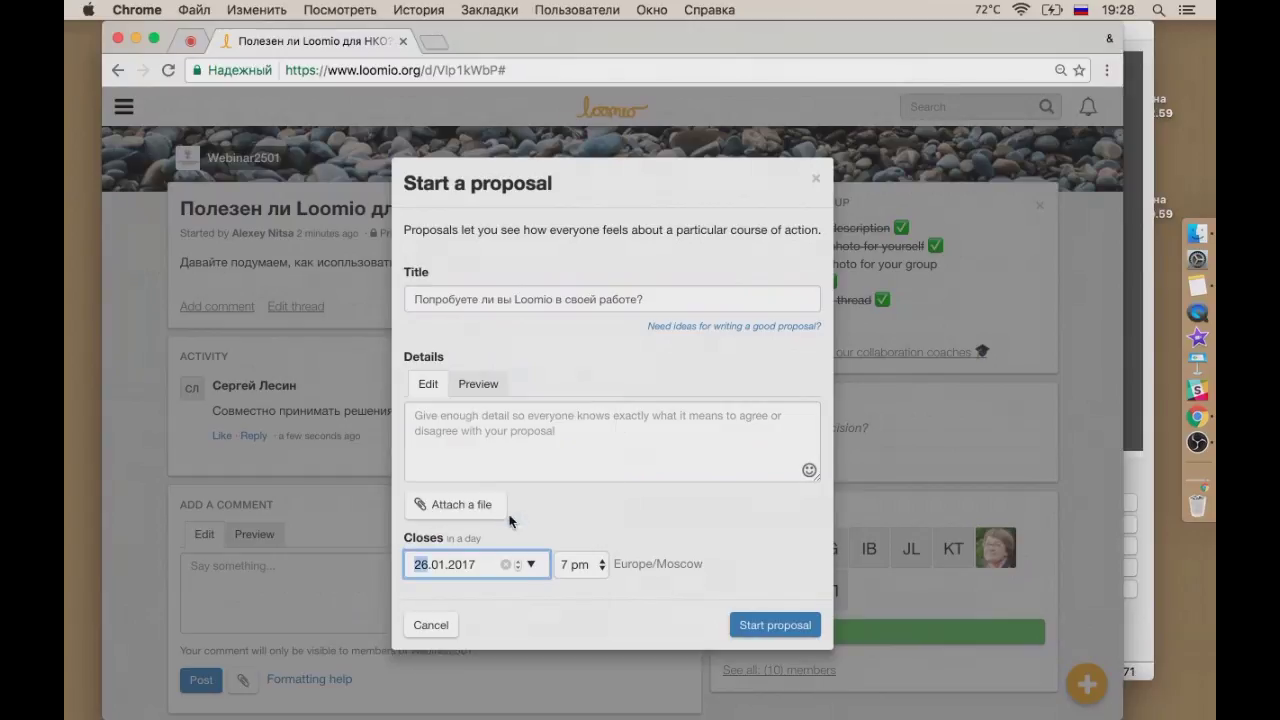
Step: Set the proposal to close on 25.01.2017 at 8 pm and start the proposal
{"action": "left_click", "coordinate": [601, 566]}
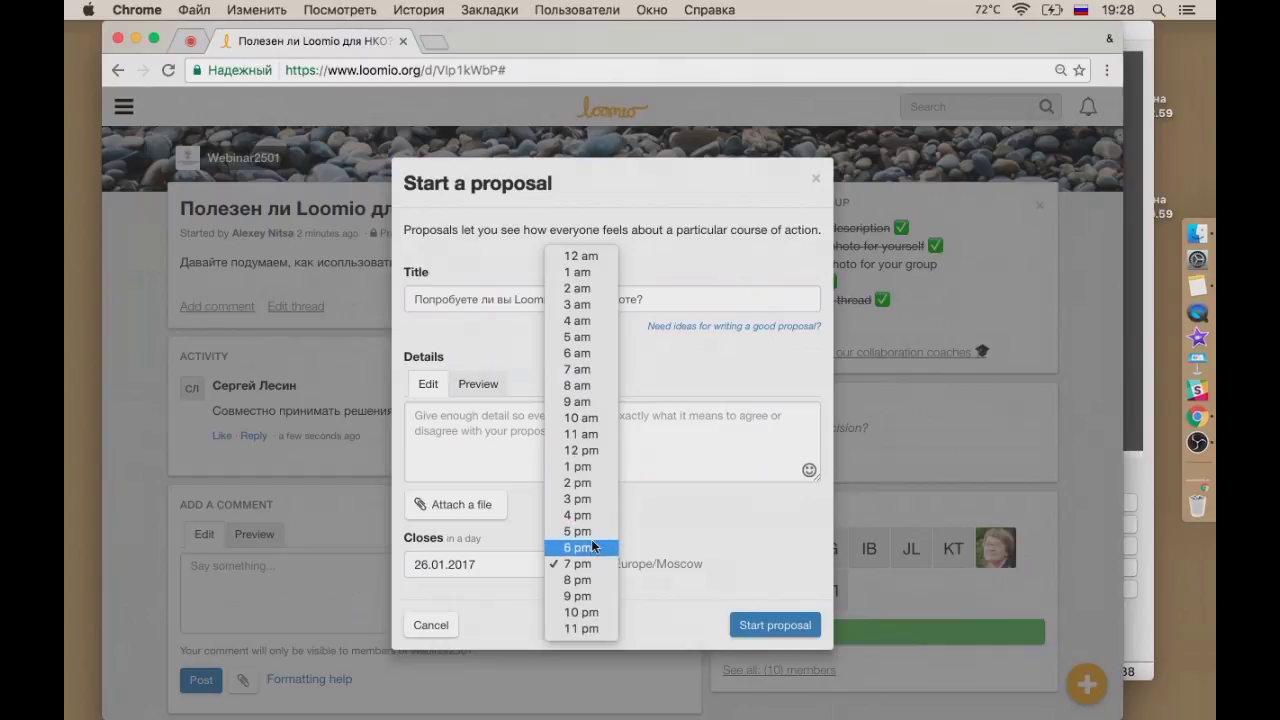
{"action": "left_click", "coordinate": [651, 507]}
{"action": "left_click", "coordinate": [537, 566]}
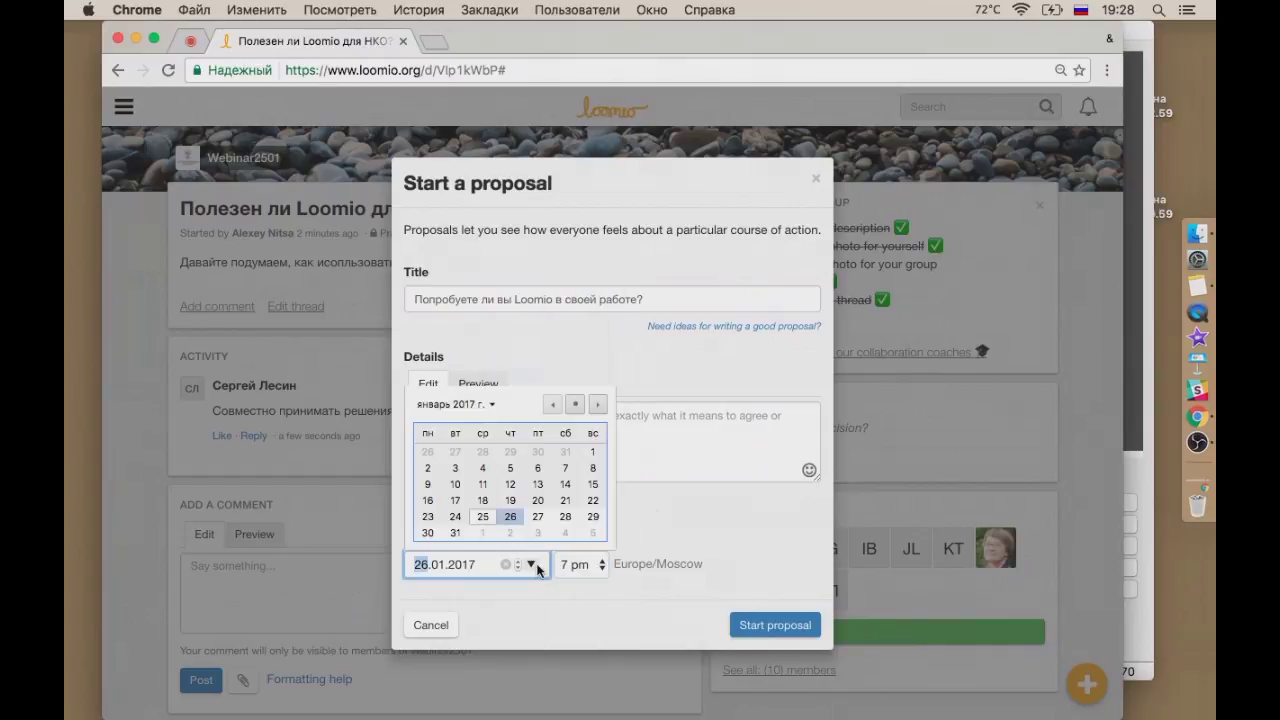
{"action": "left_click", "coordinate": [484, 520]}
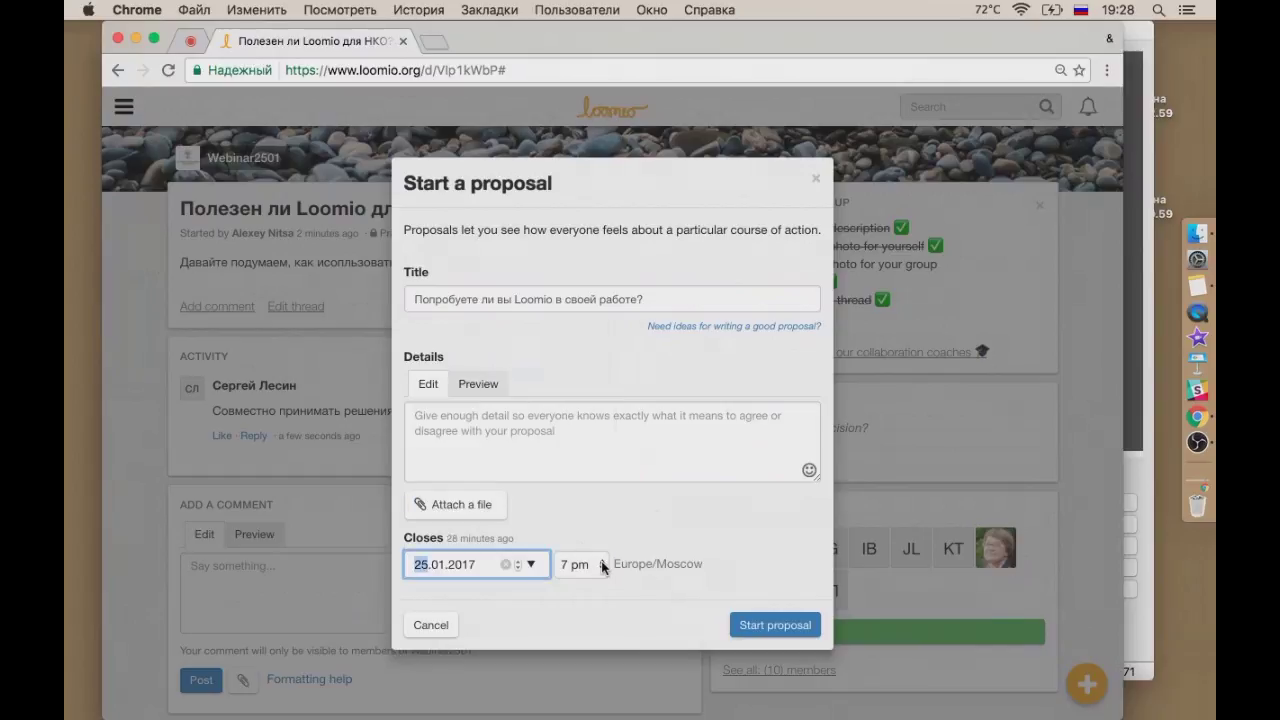
{"action": "left_click", "coordinate": [601, 566]}
{"action": "left_click", "coordinate": [590, 582]}
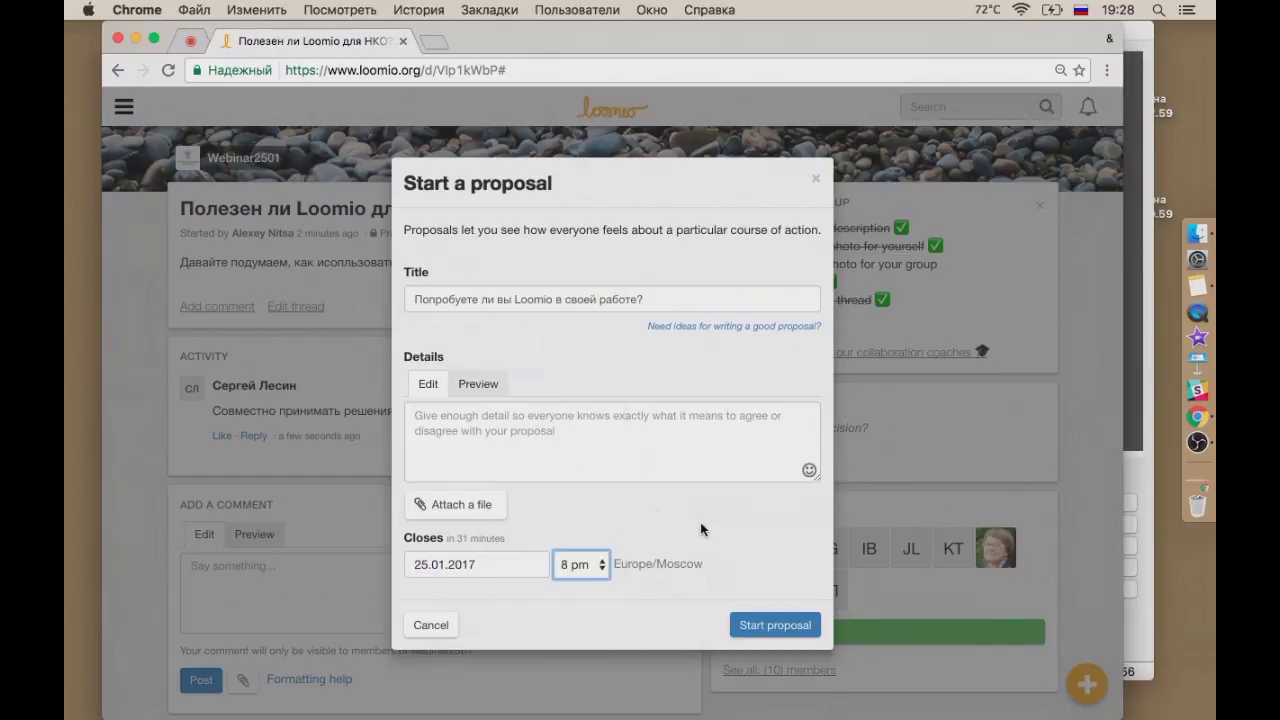
{"action": "left_click", "coordinate": [771, 625]}
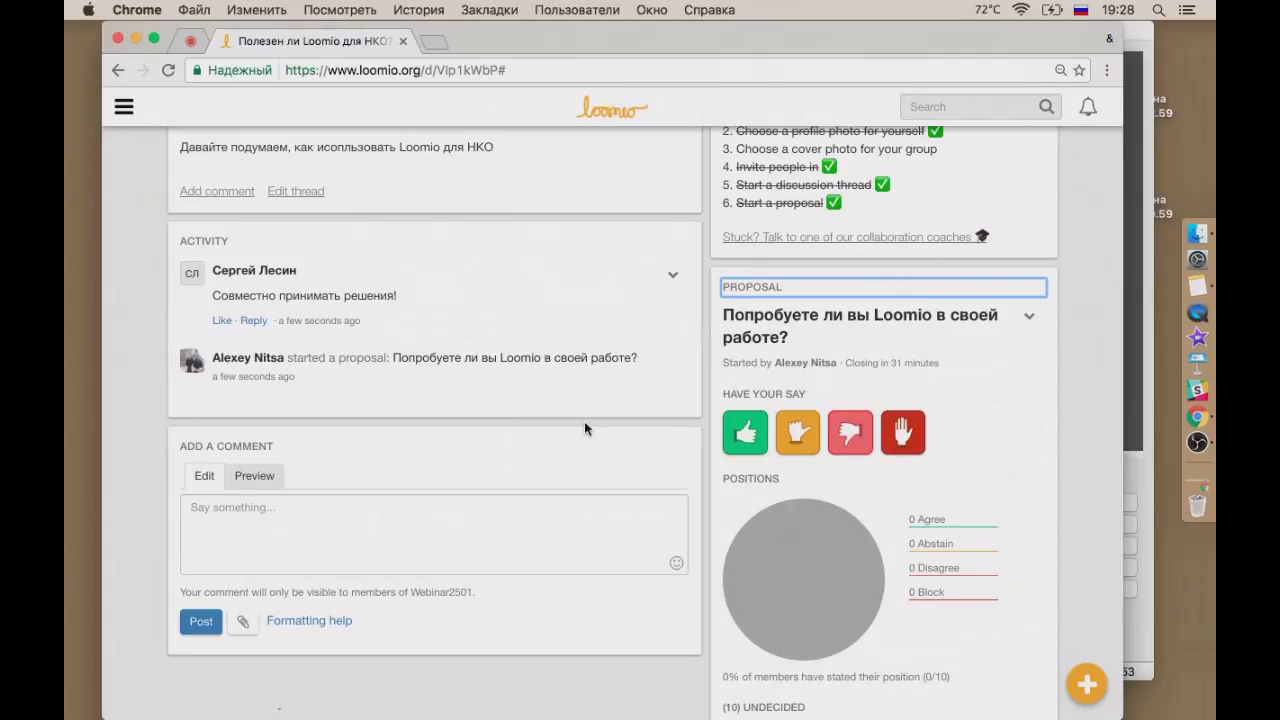
Step: Vote "I agree" on the new proposal with the statement "я считаю что сервис полезен"
{"action": "scroll", "coordinate": [601, 457], "scroll_direction": "up", "scroll_amount": 3}
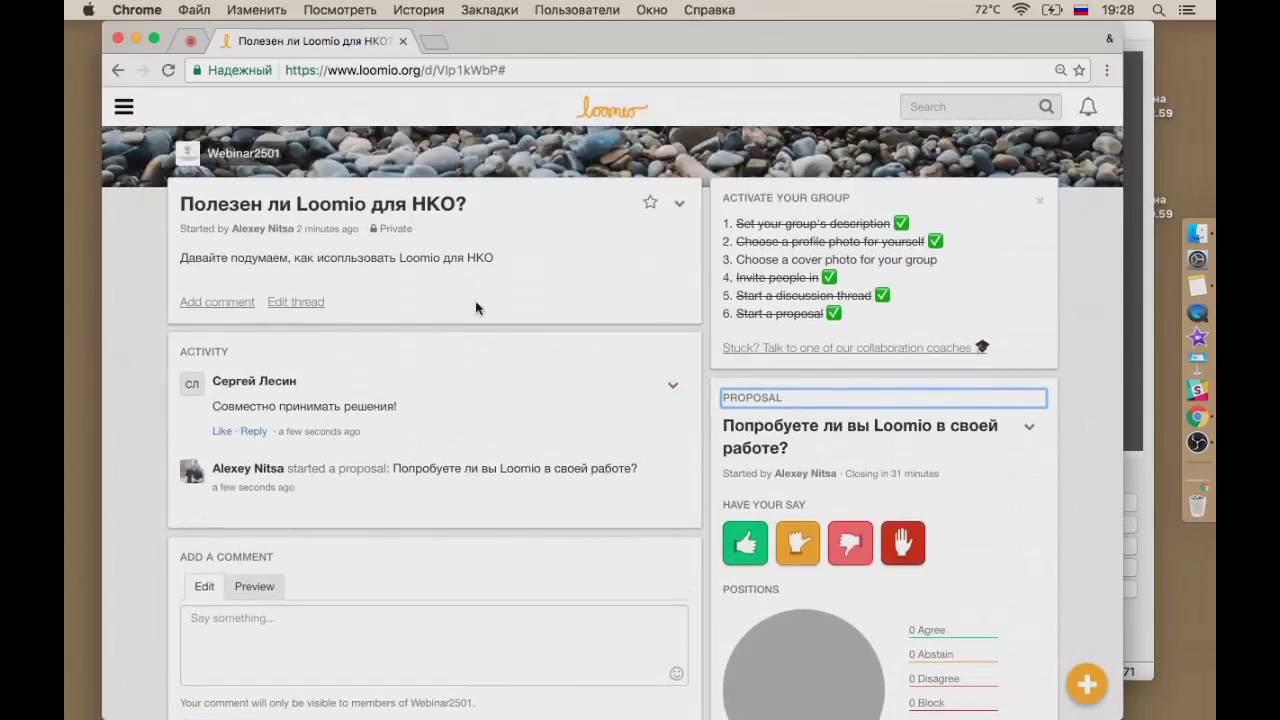
{"action": "scroll", "coordinate": [910, 484], "scroll_direction": "down", "scroll_amount": 2}
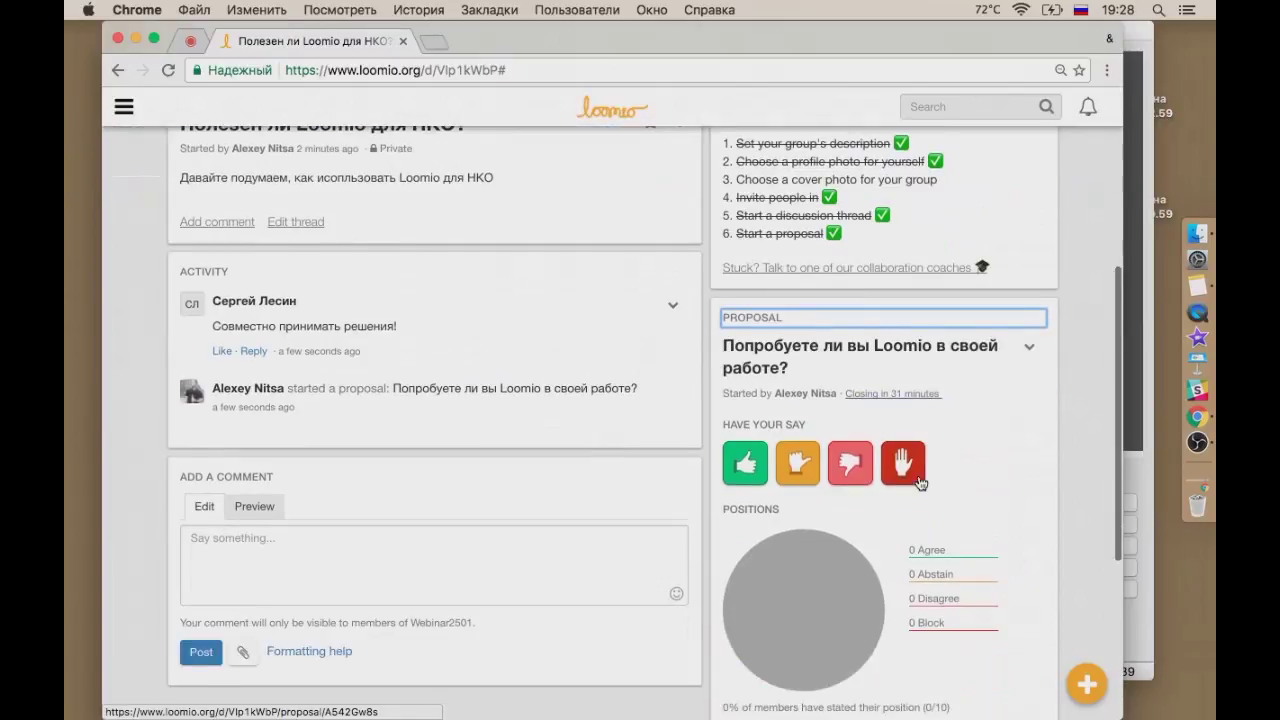
{"action": "scroll", "coordinate": [920, 483], "scroll_direction": "down", "scroll_amount": 3}
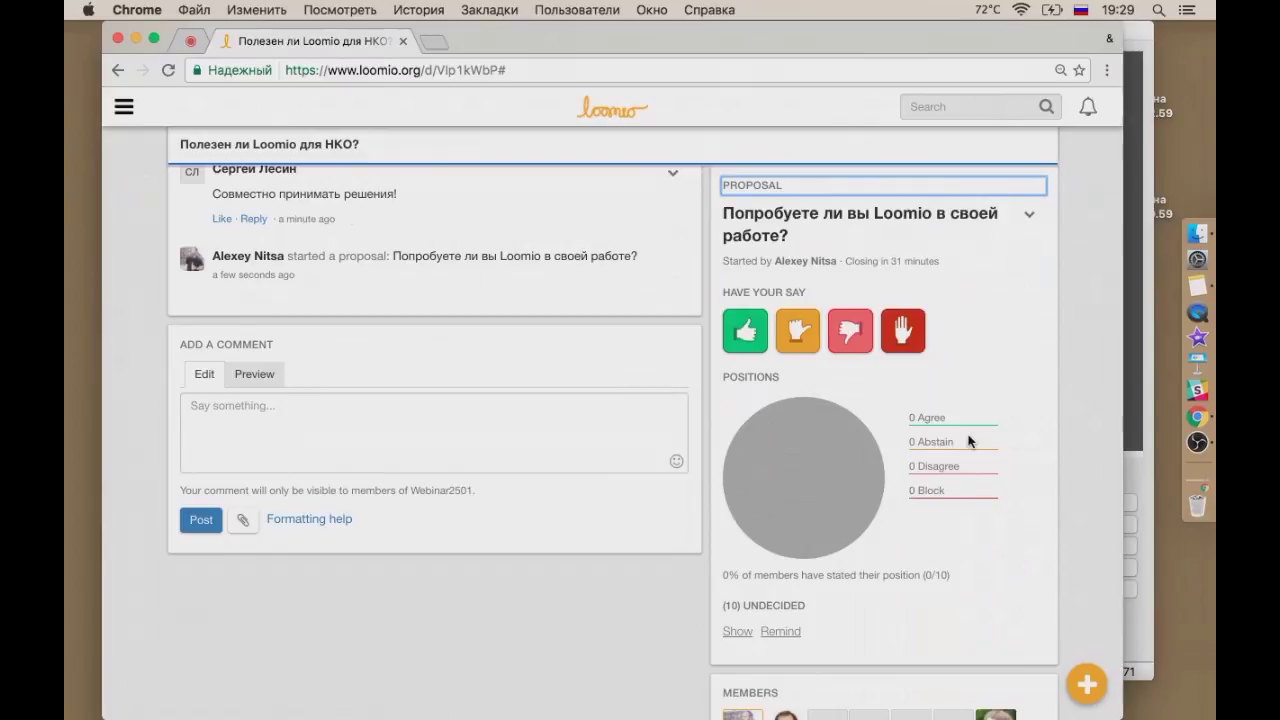
{"action": "left_click", "coordinate": [491, 446]}
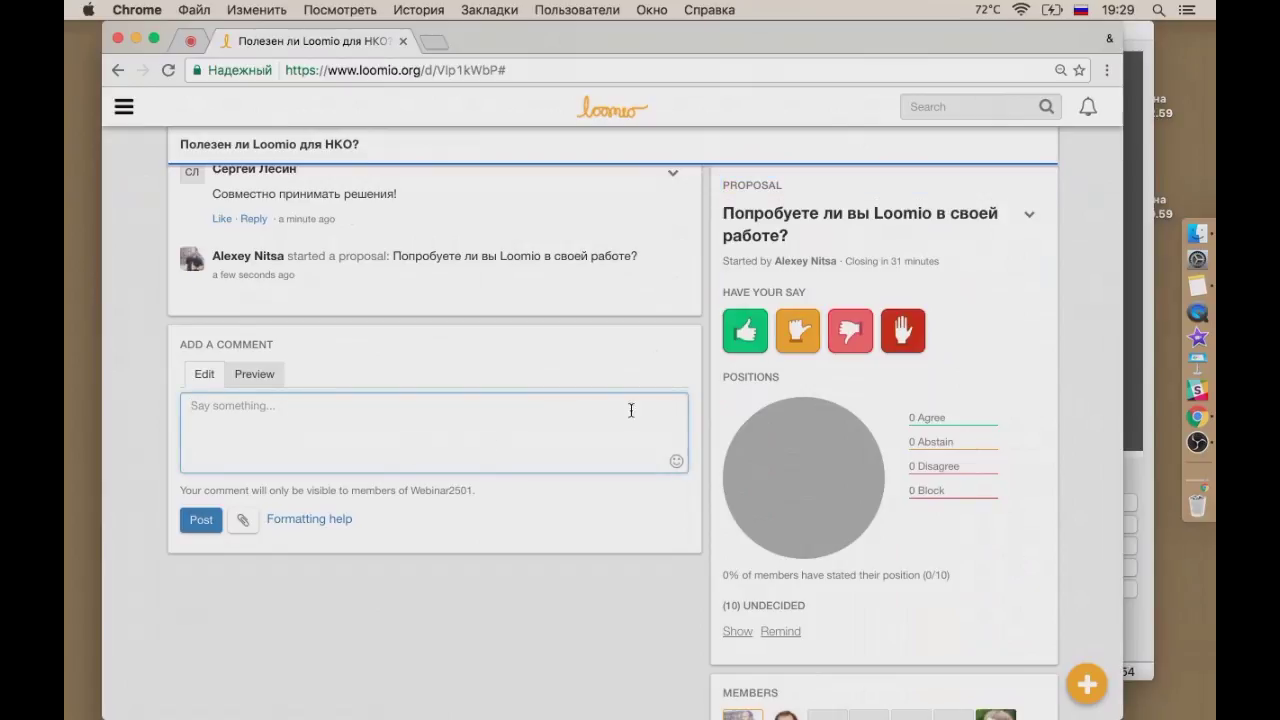
{"action": "left_click", "coordinate": [746, 342]}
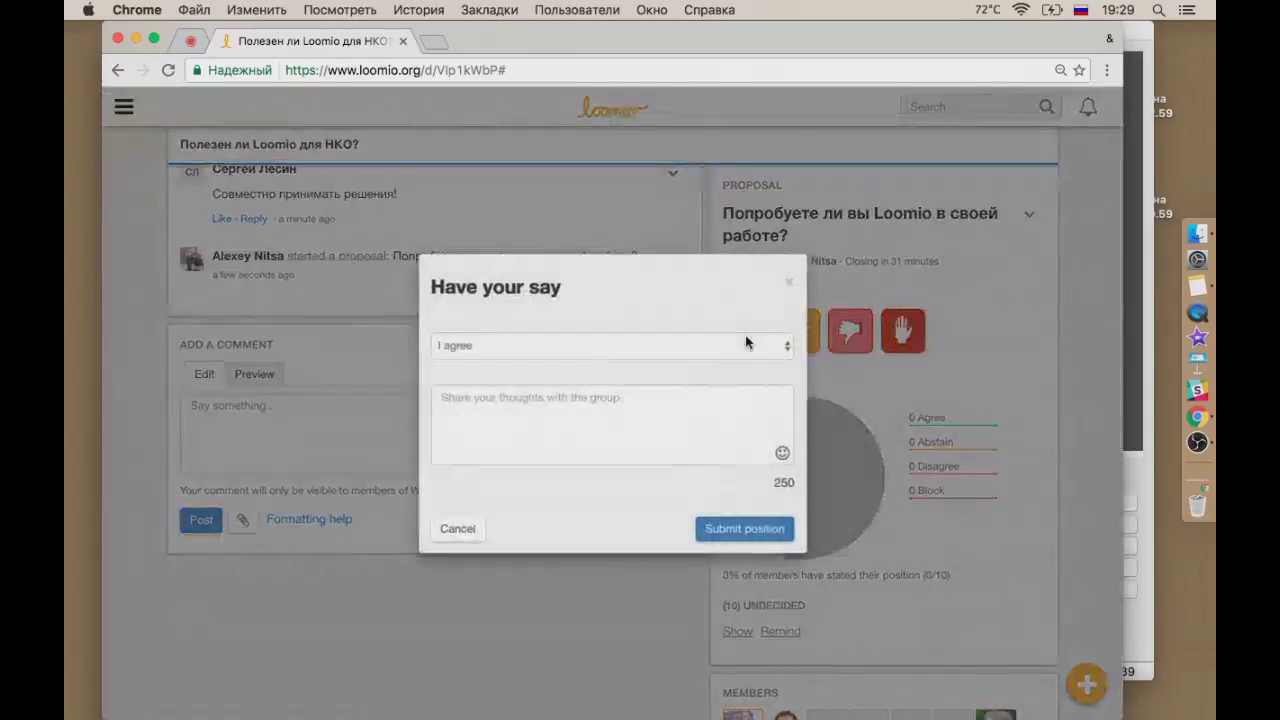
{"action": "left_click", "coordinate": [649, 411]}
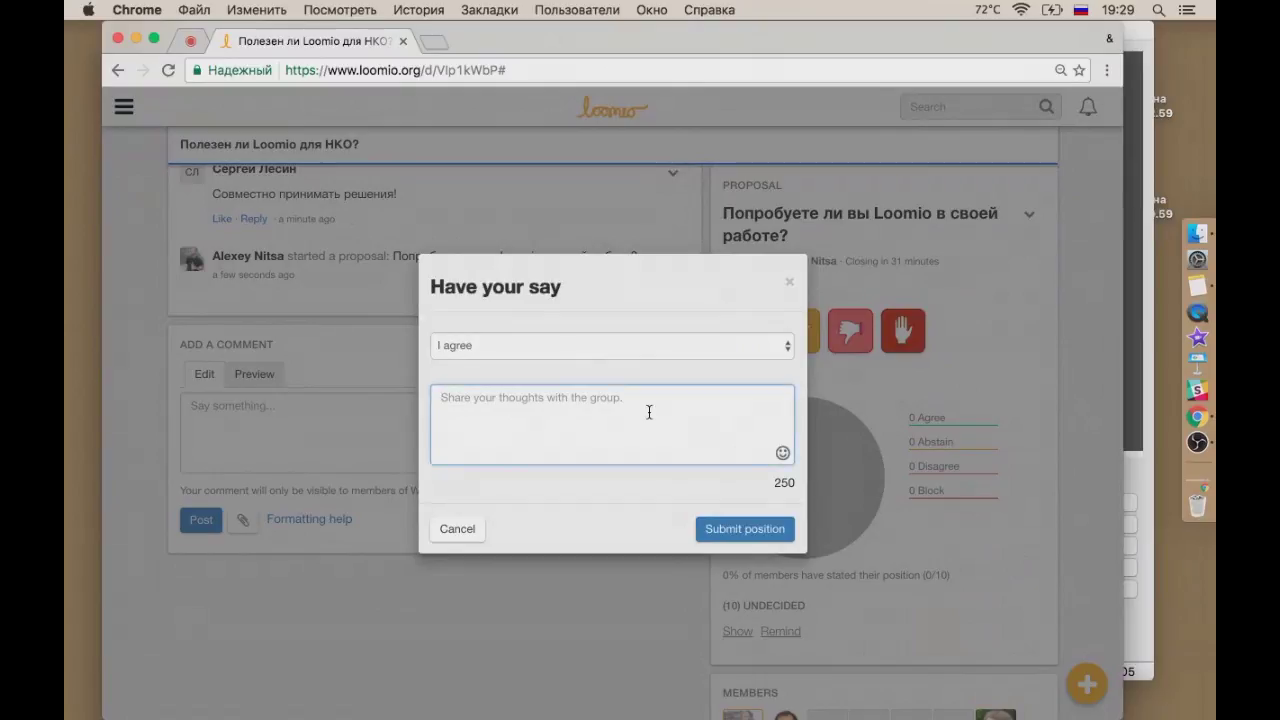
{"action": "type", "text": "я"}
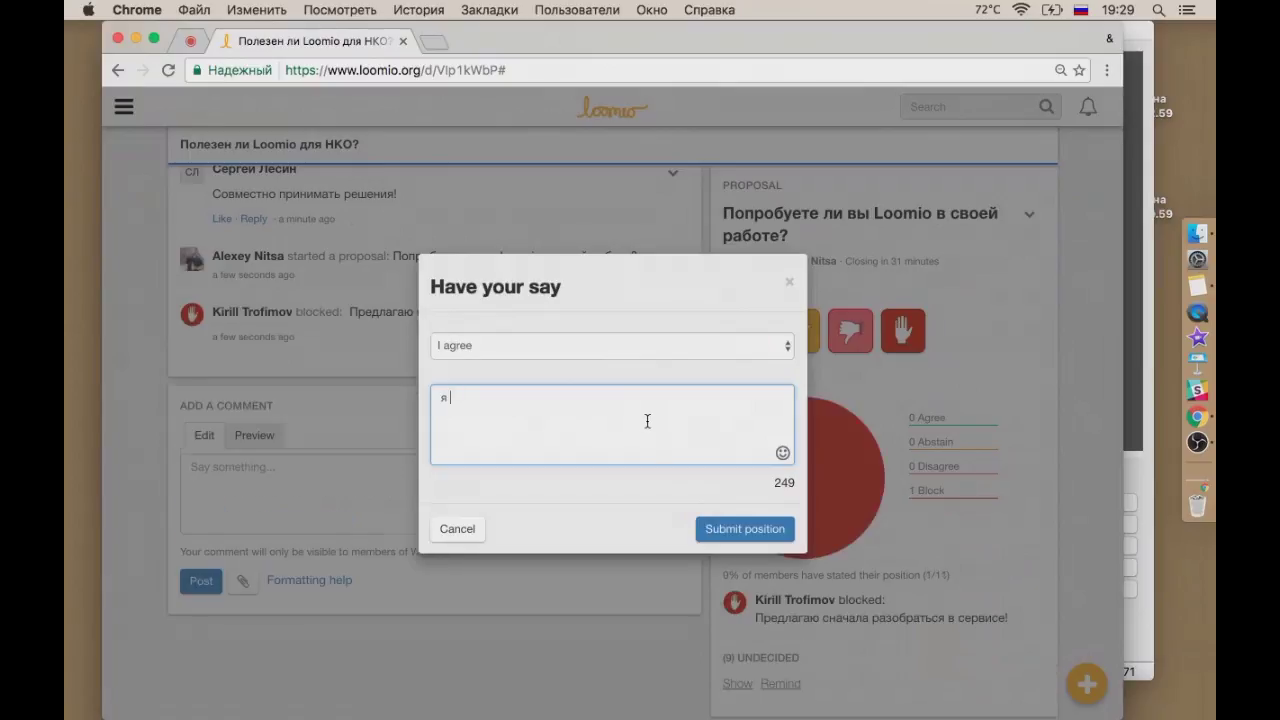
{"action": "type", "text": " считаю что"}
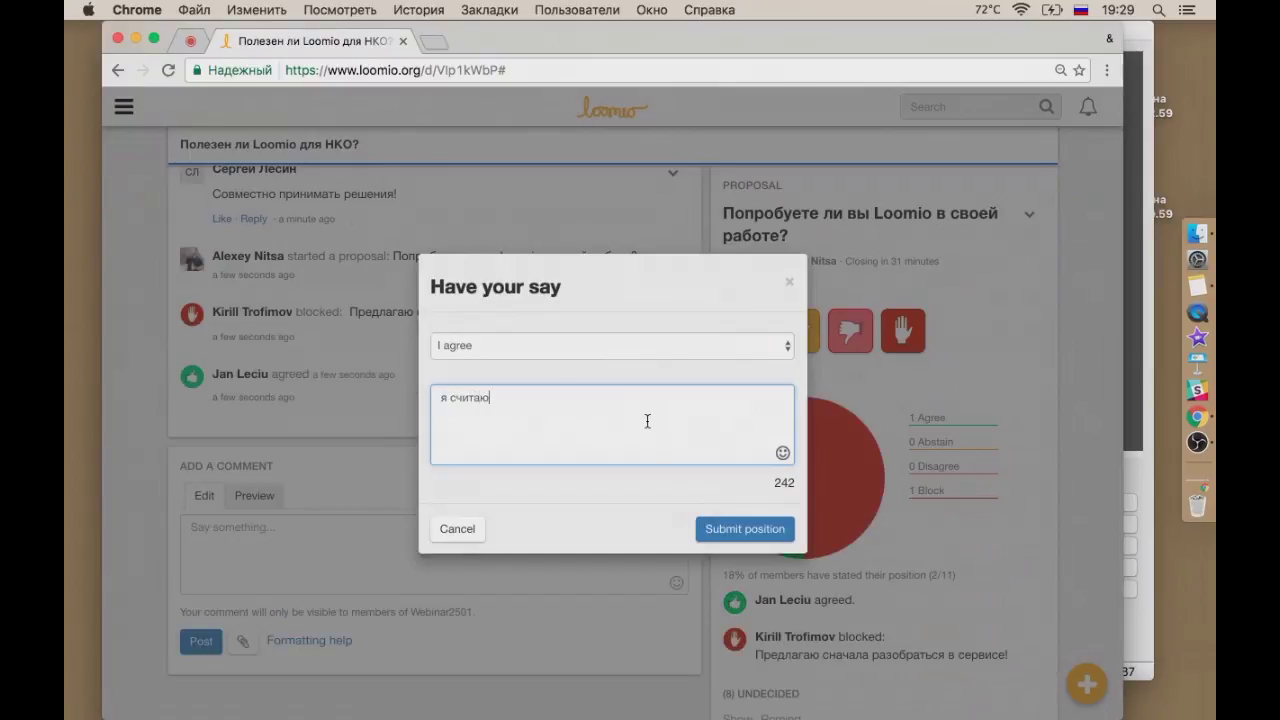
{"action": "type", "text": " сервис полезен"}
{"action": "left_click", "coordinate": [748, 535]}
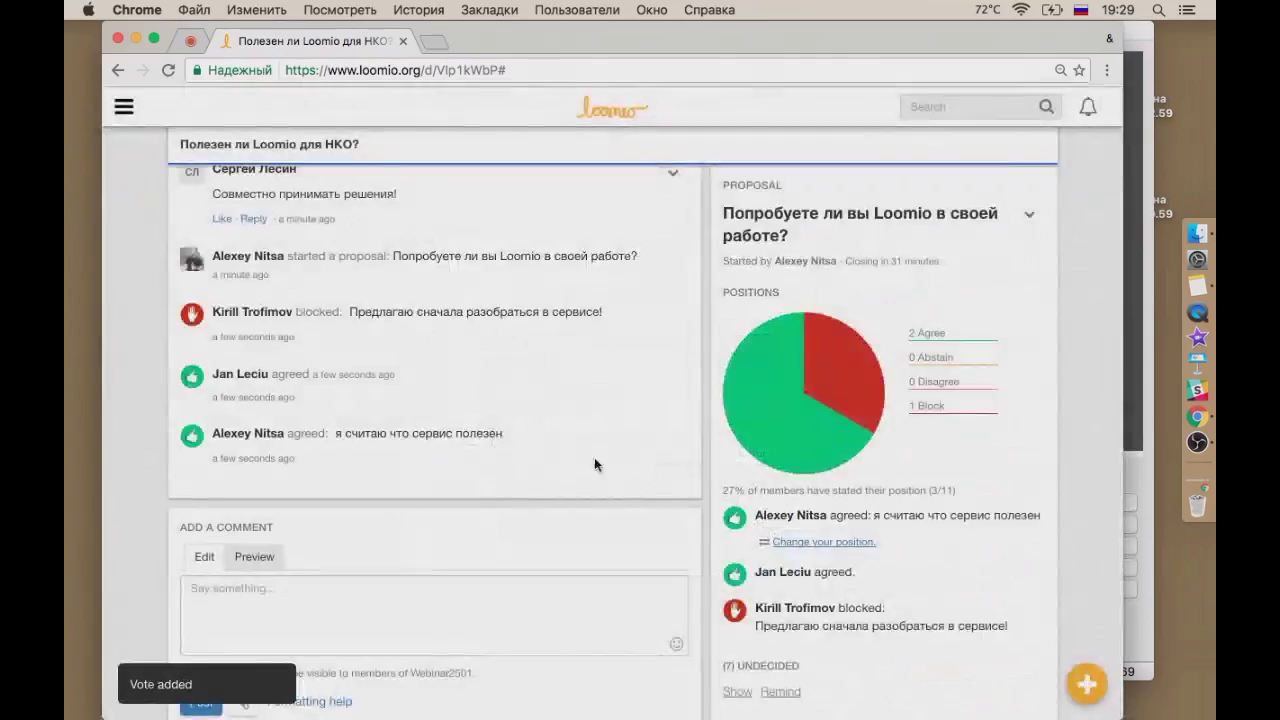
Step: Review the members' votes in the thread's activity feed and the proposal's positions chart
{"action": "scroll", "coordinate": [453, 375], "scroll_direction": "up", "scroll_amount": 1}
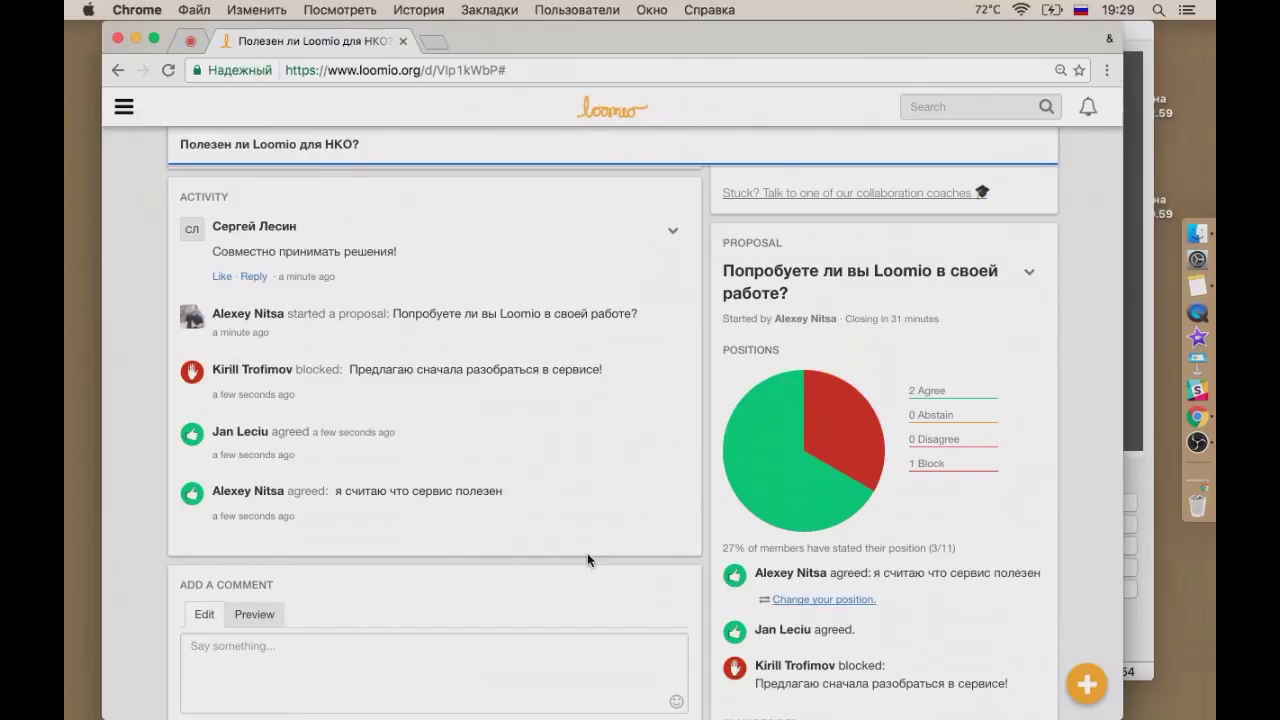
{"action": "scroll", "coordinate": [587, 560], "scroll_direction": "down", "scroll_amount": 1}
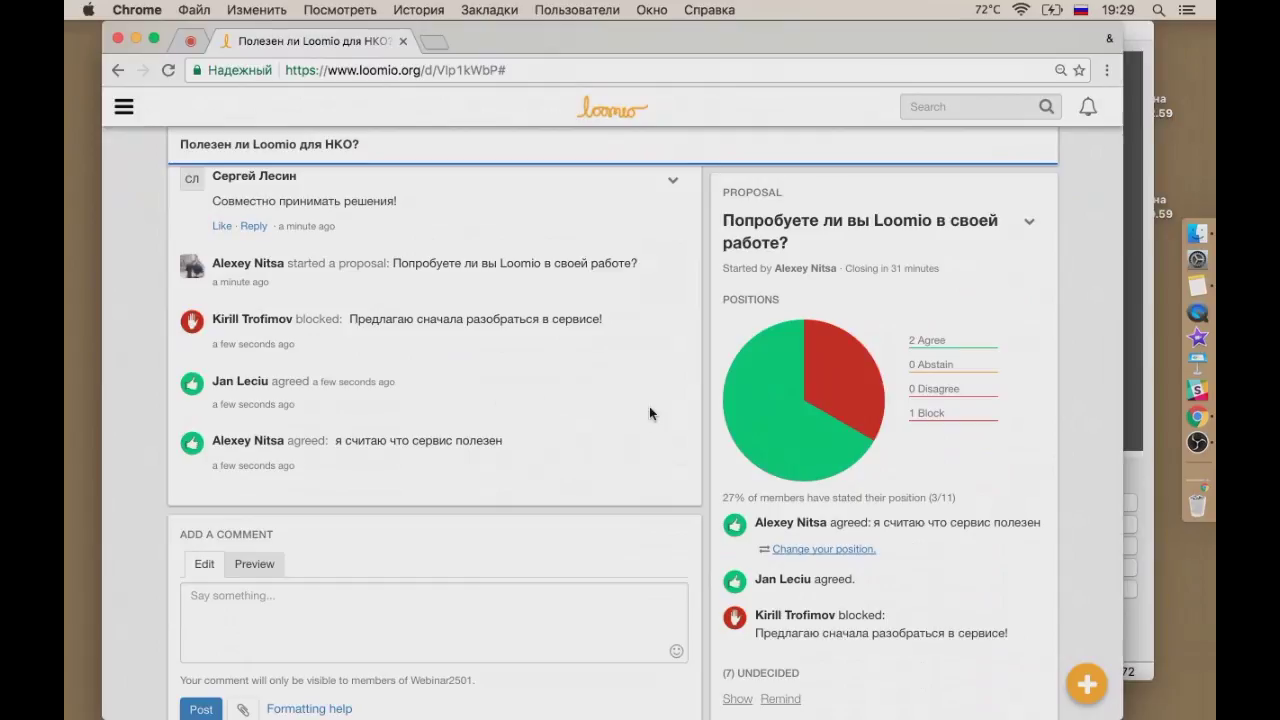
{"action": "scroll", "coordinate": [649, 413], "scroll_direction": "down", "scroll_amount": 1}
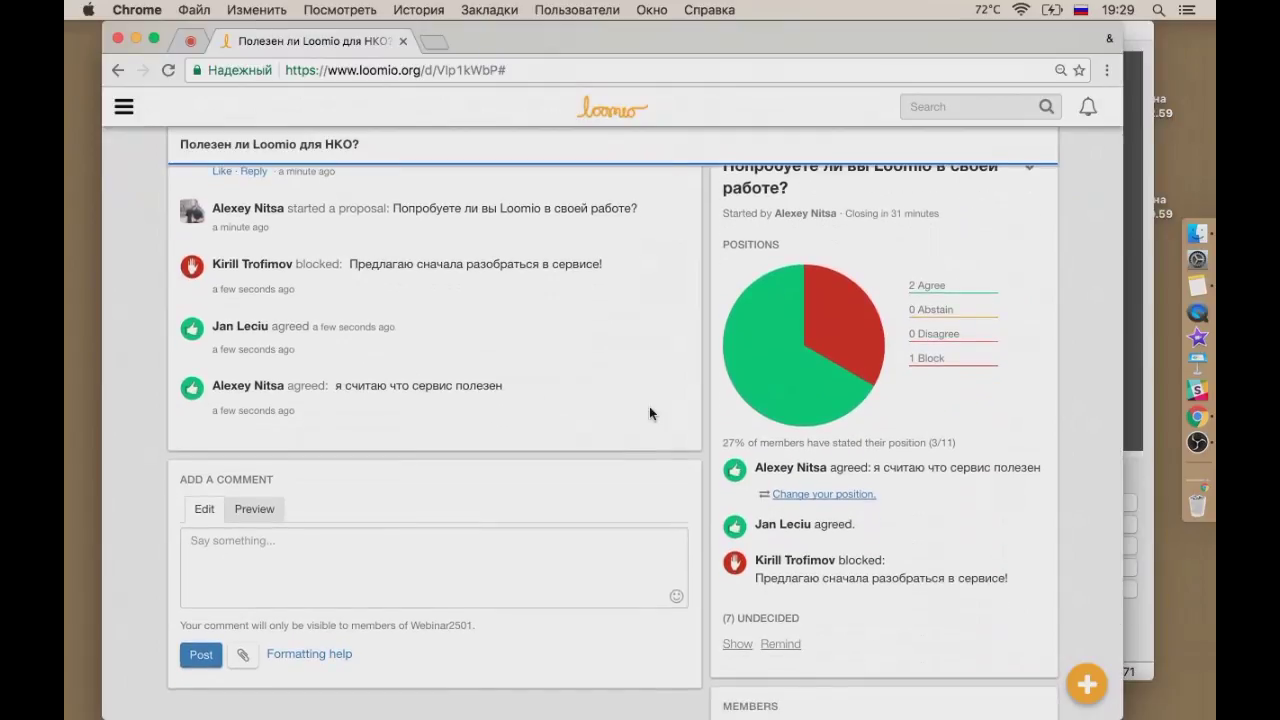
{"action": "scroll", "coordinate": [501, 349], "scroll_direction": "up", "scroll_amount": 3}
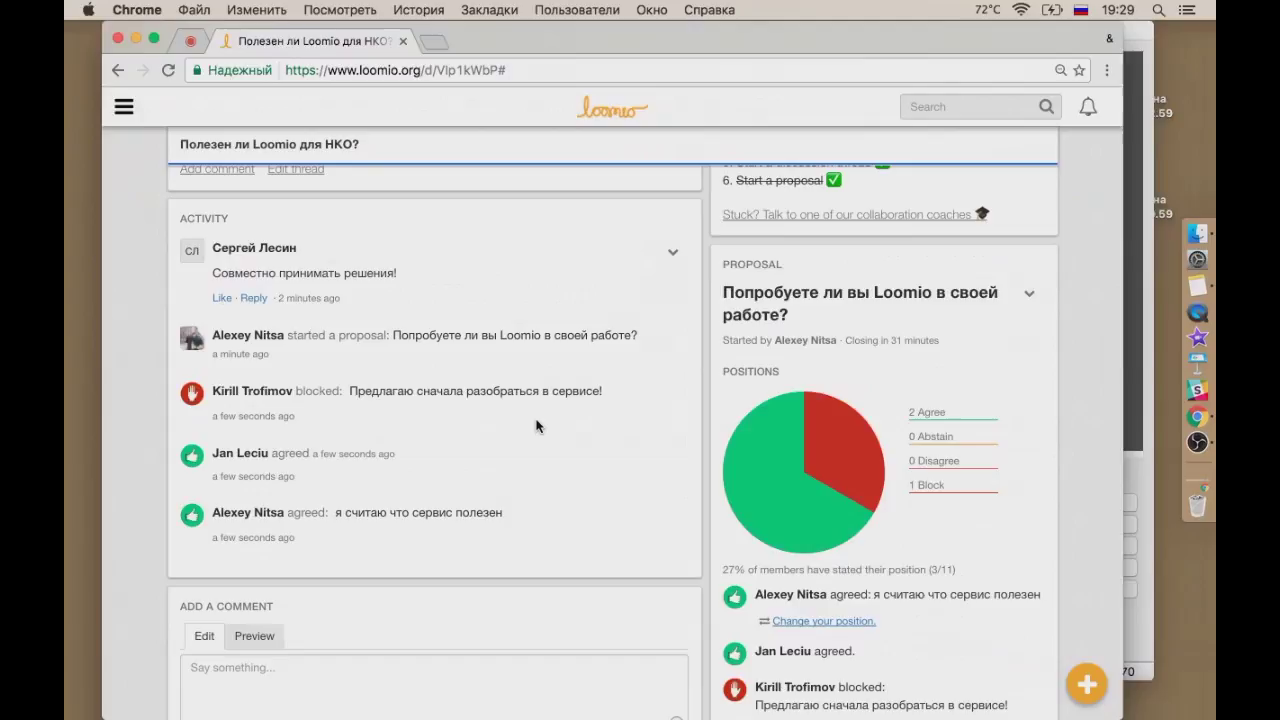
{"action": "scroll", "coordinate": [536, 426], "scroll_direction": "down", "scroll_amount": 1}
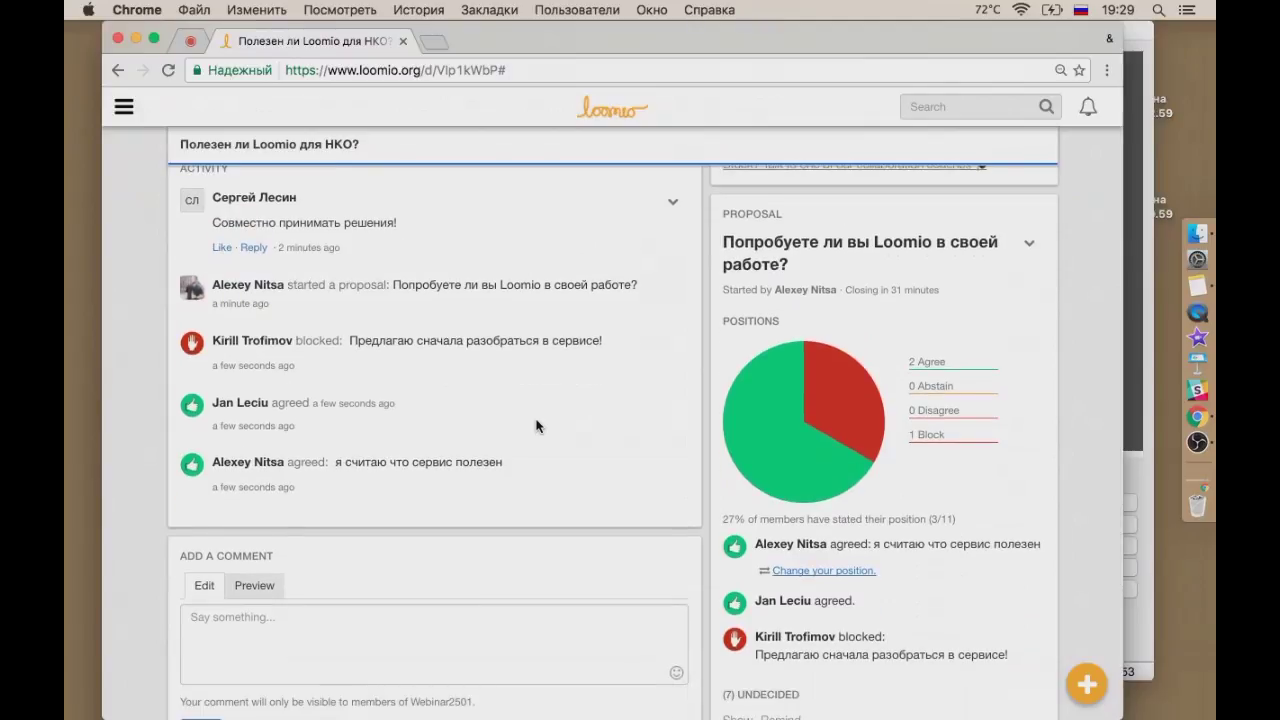
{"action": "scroll", "coordinate": [536, 426], "scroll_direction": "down", "scroll_amount": 4}
{"action": "left_click", "coordinate": [264, 425]}
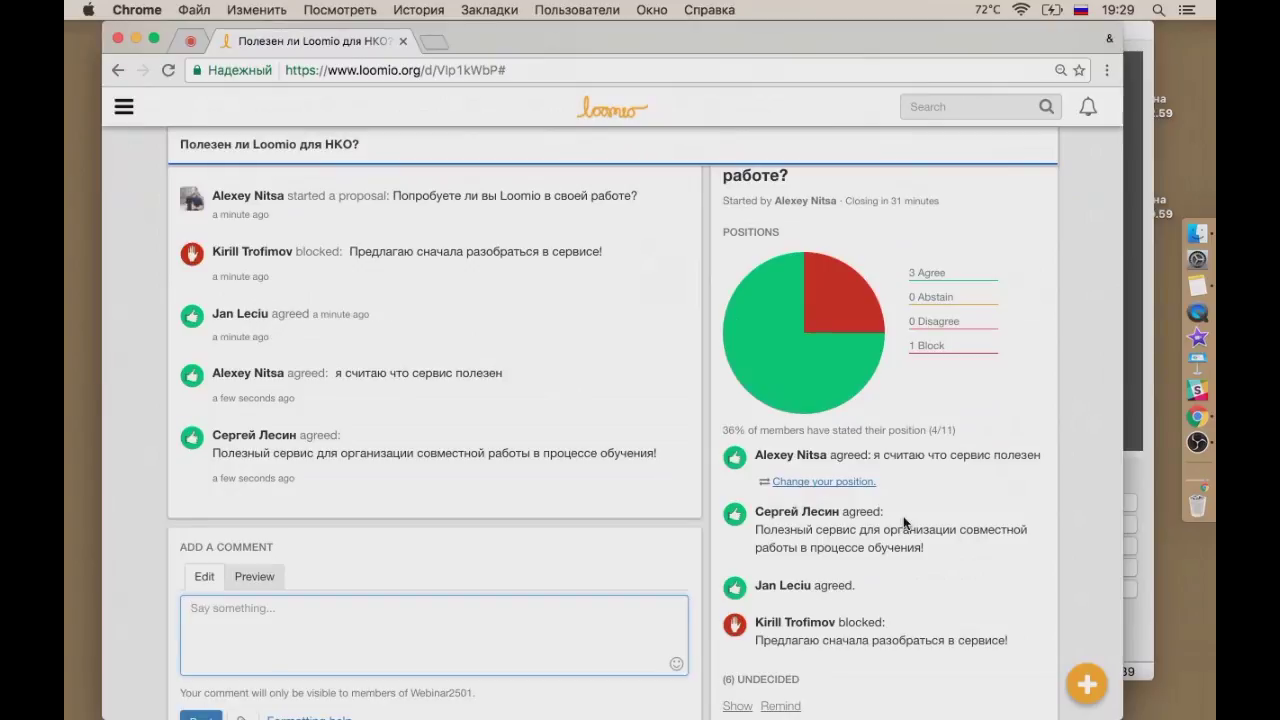
Step: Change the submitted position to "I disagree" with the statement "я не считаю что сервис полезен"
{"action": "left_click", "coordinate": [821, 484]}
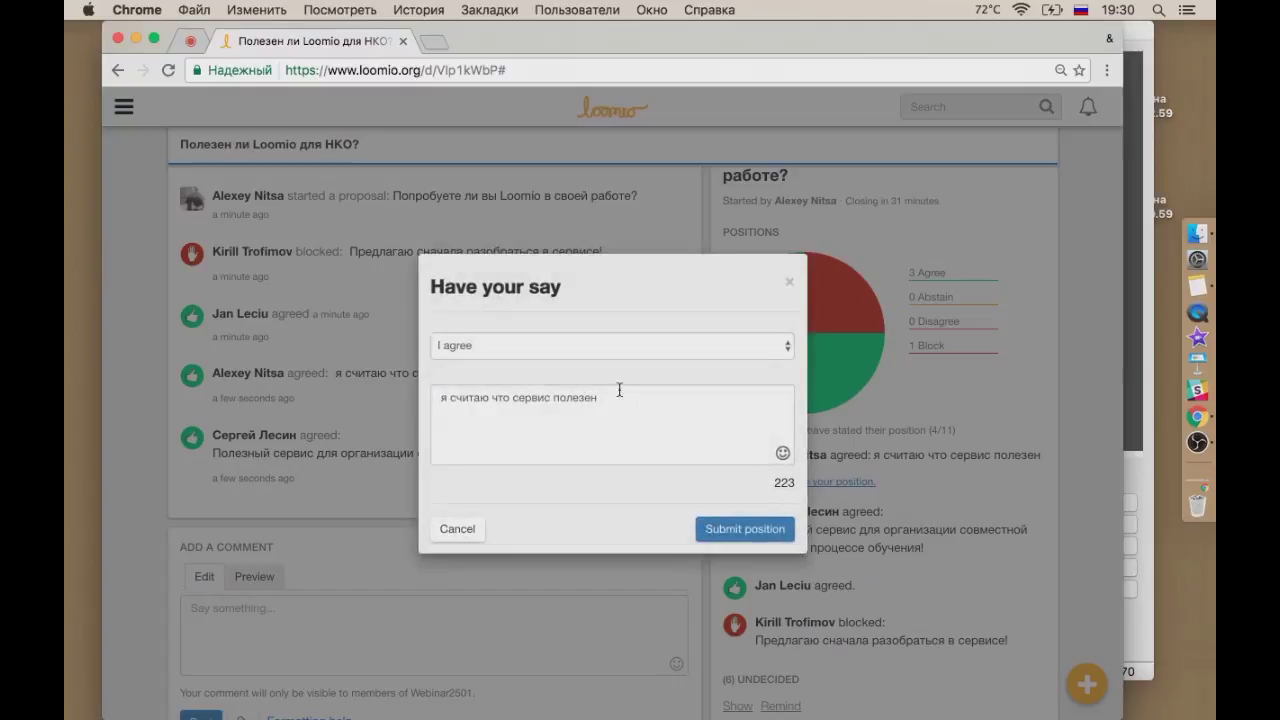
{"action": "left_click", "coordinate": [657, 340]}
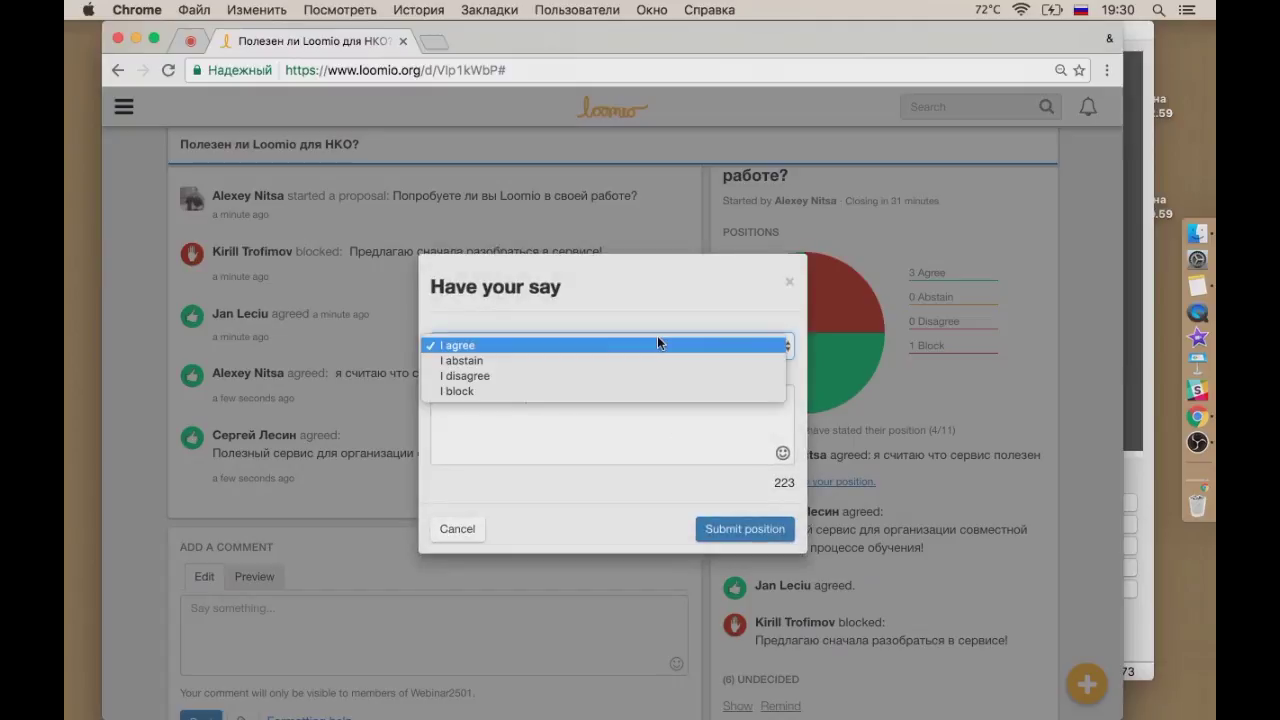
{"action": "left_click", "coordinate": [612, 375]}
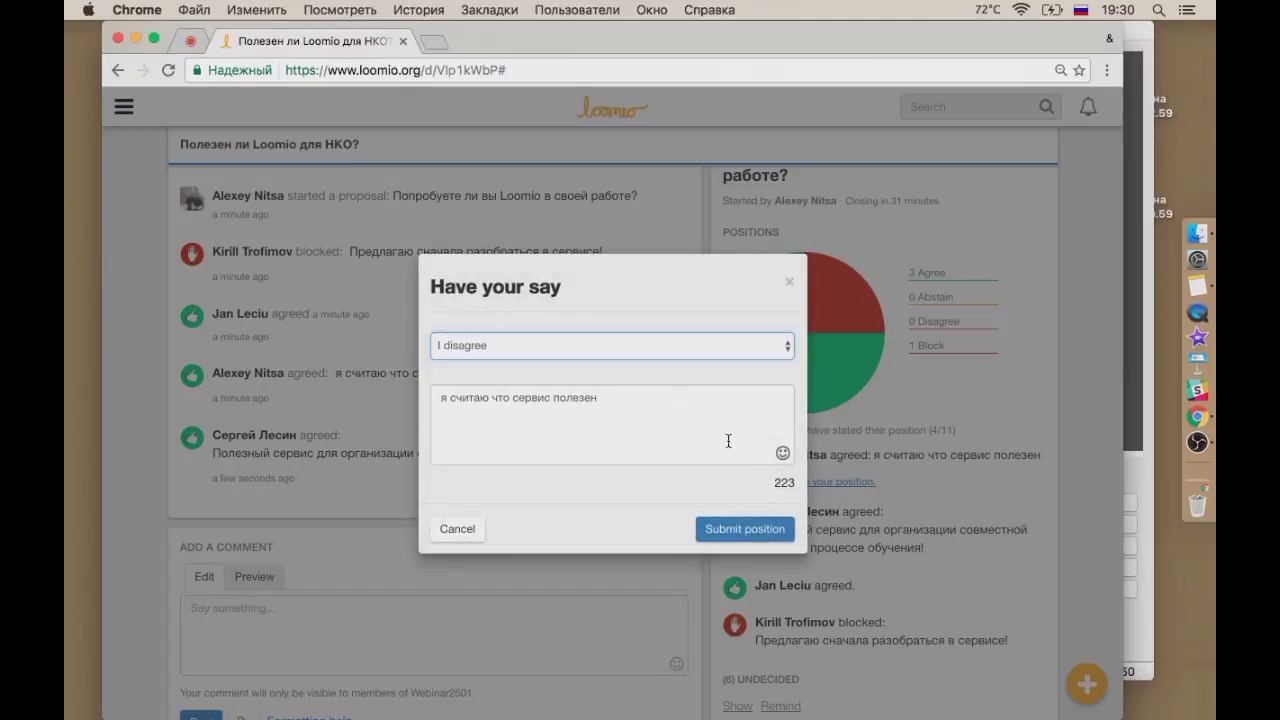
{"action": "left_click", "coordinate": [447, 398]}
{"action": "type", "text": "не"}
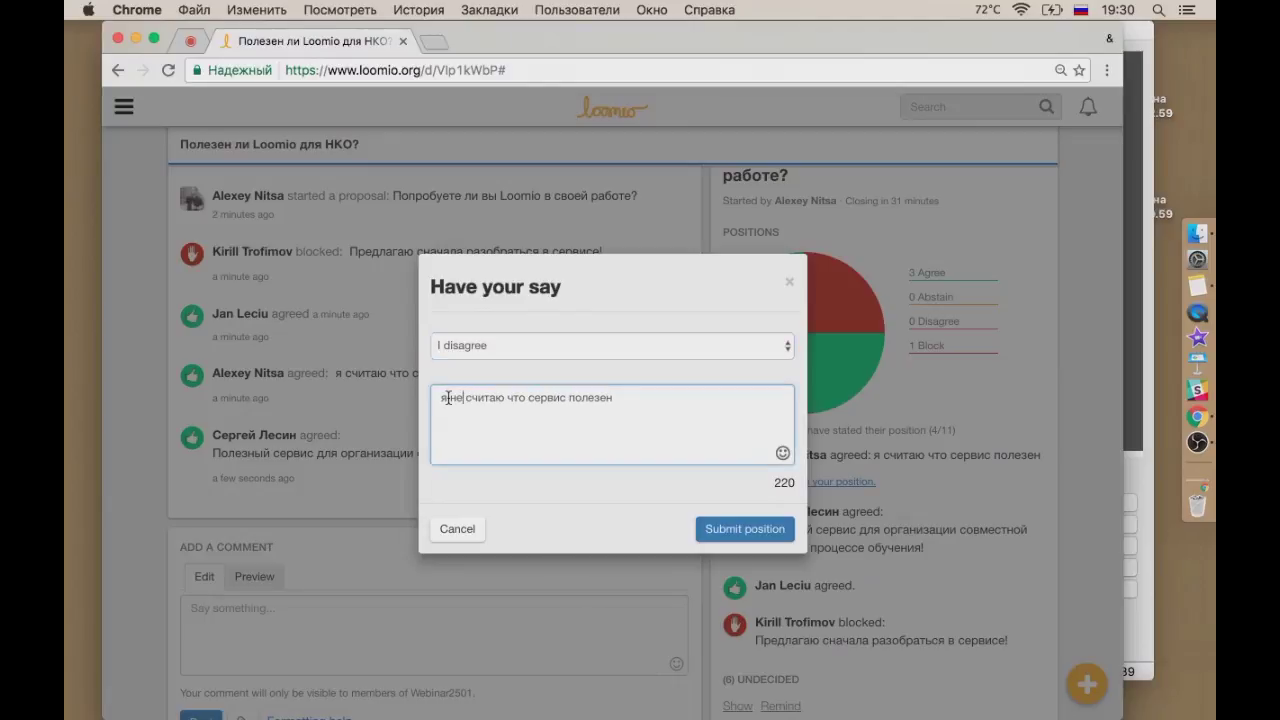
{"action": "left_click", "coordinate": [719, 530]}
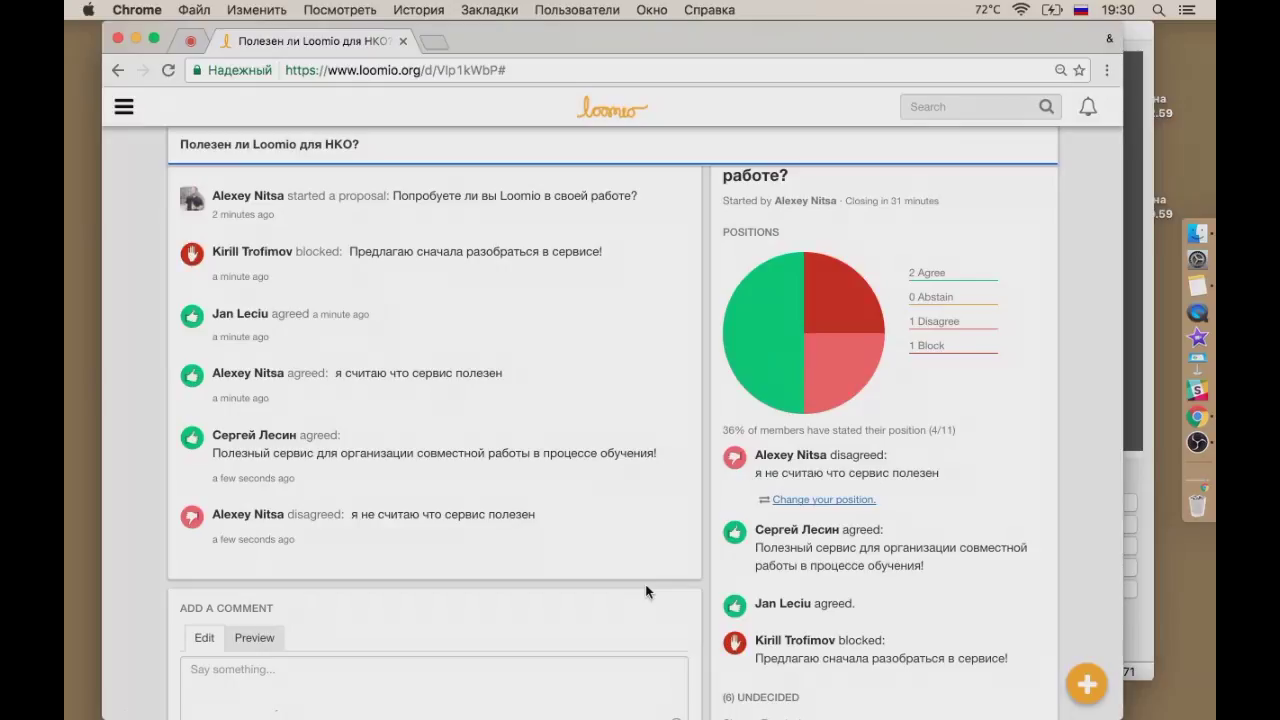
Step: Look through the updated votes and members, and show the list of undecided members under the proposal
{"action": "scroll", "coordinate": [649, 495], "scroll_direction": "down", "scroll_amount": 4}
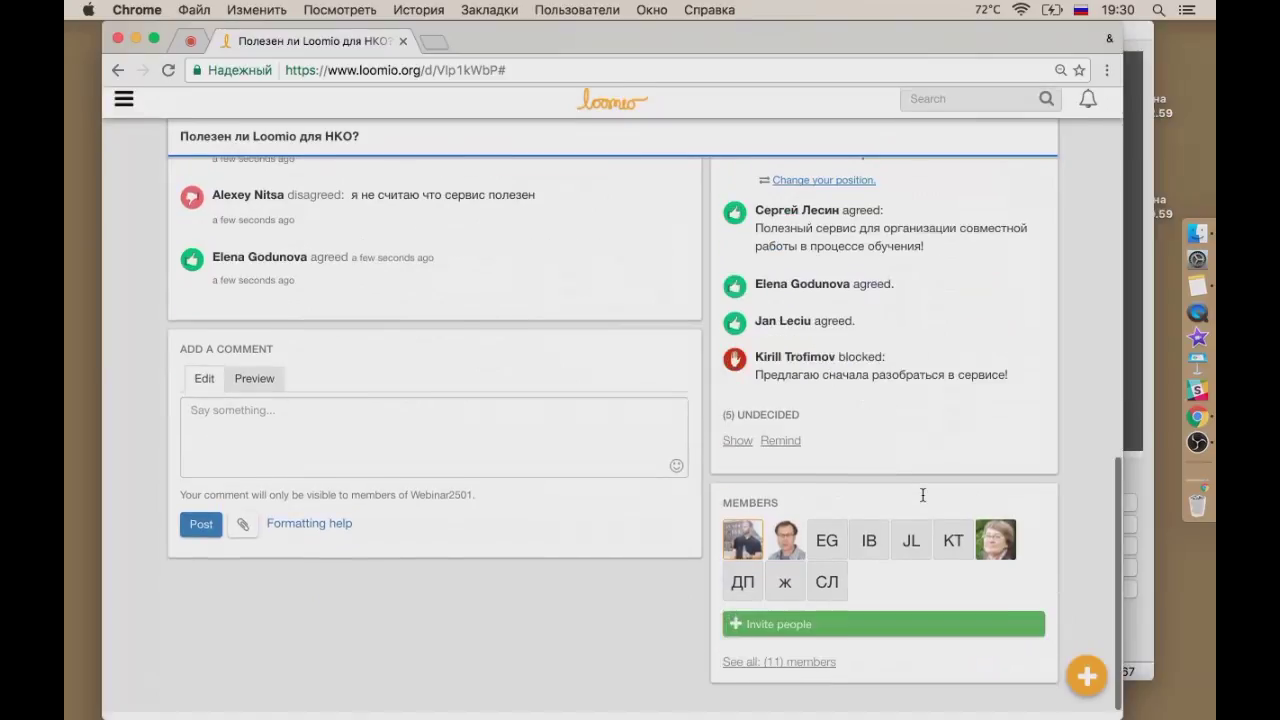
{"action": "scroll", "coordinate": [922, 495], "scroll_direction": "up", "scroll_amount": 5}
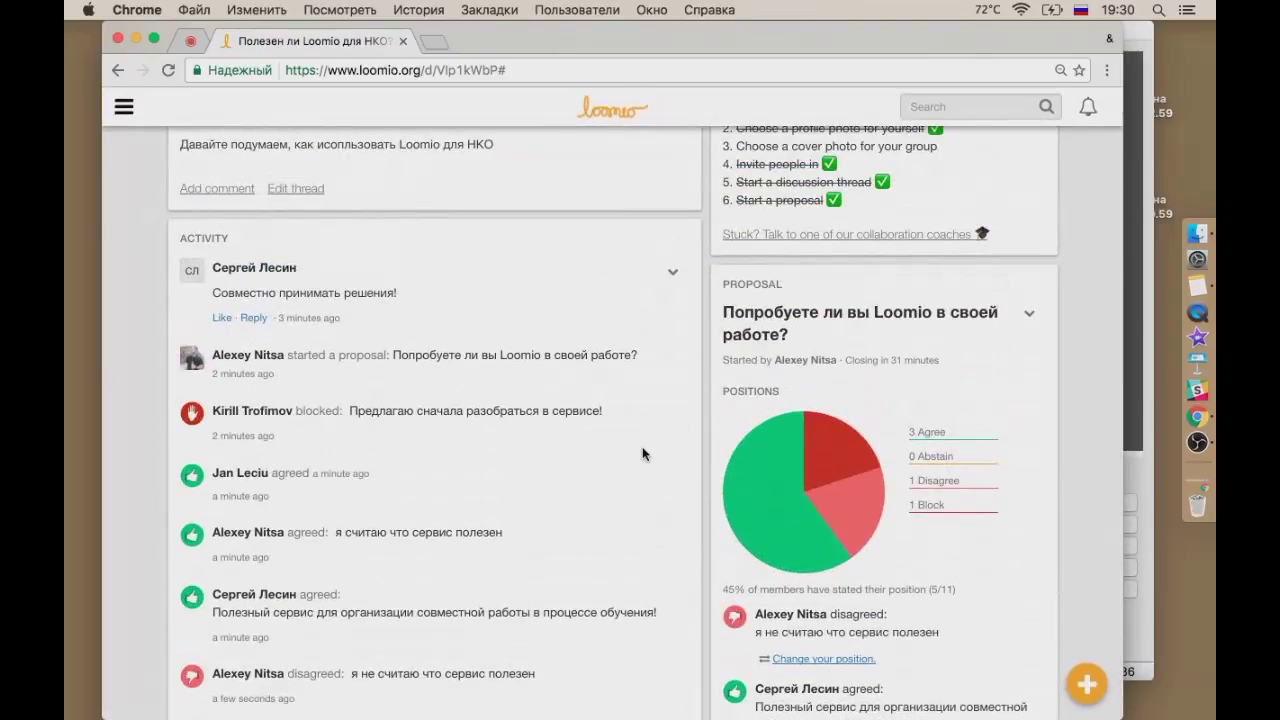
{"action": "scroll", "coordinate": [586, 471], "scroll_direction": "up", "scroll_amount": 3}
{"action": "scroll", "coordinate": [865, 545], "scroll_direction": "down", "scroll_amount": 5}
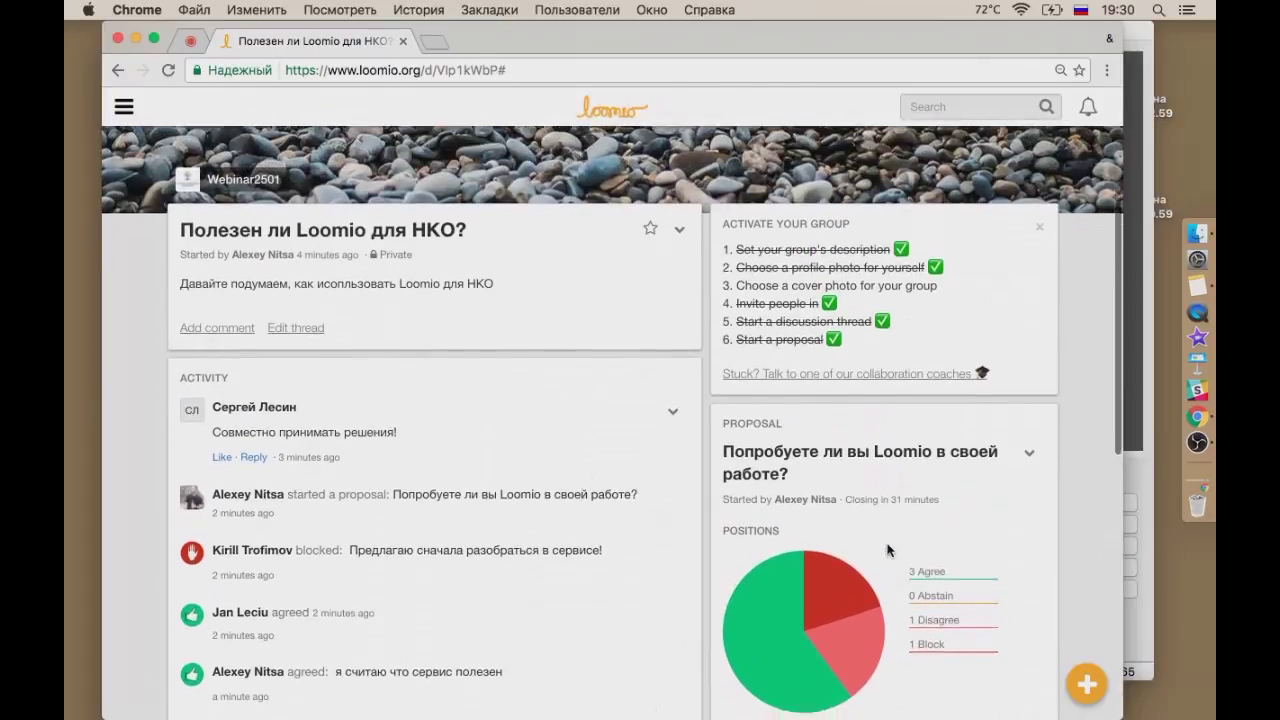
{"action": "scroll", "coordinate": [887, 549], "scroll_direction": "down", "scroll_amount": 3}
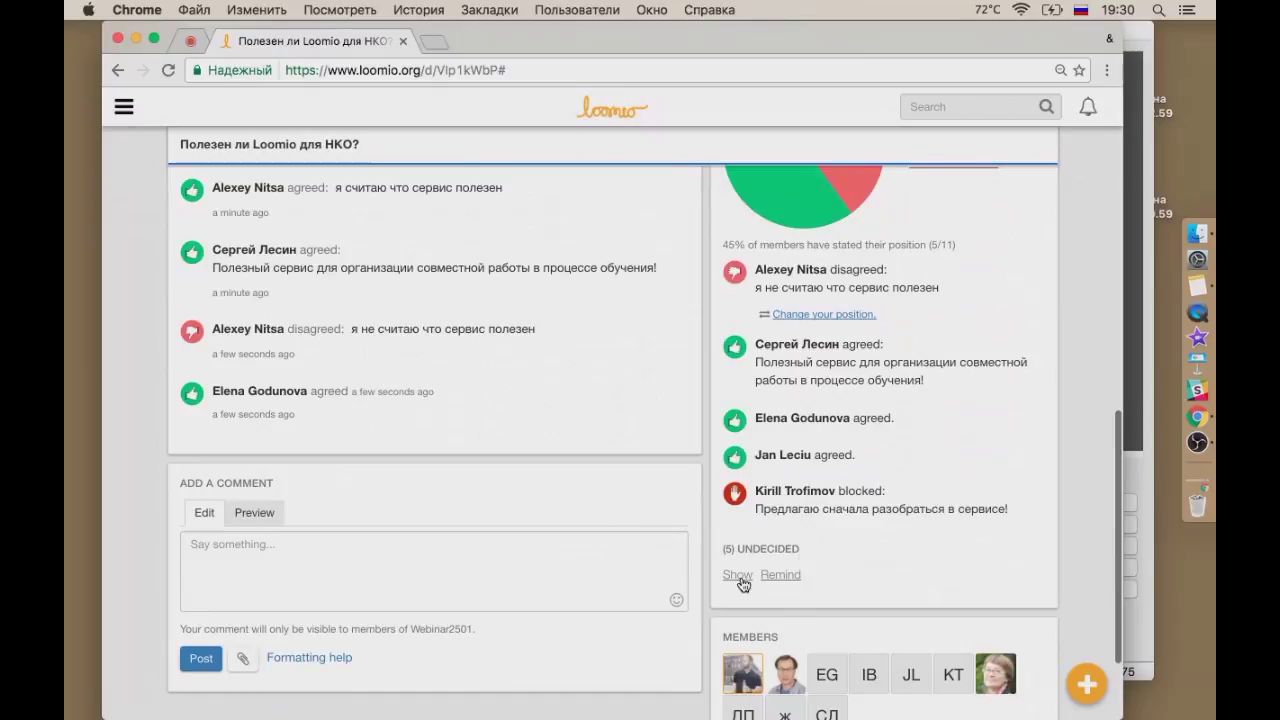
{"action": "left_click", "coordinate": [737, 574]}
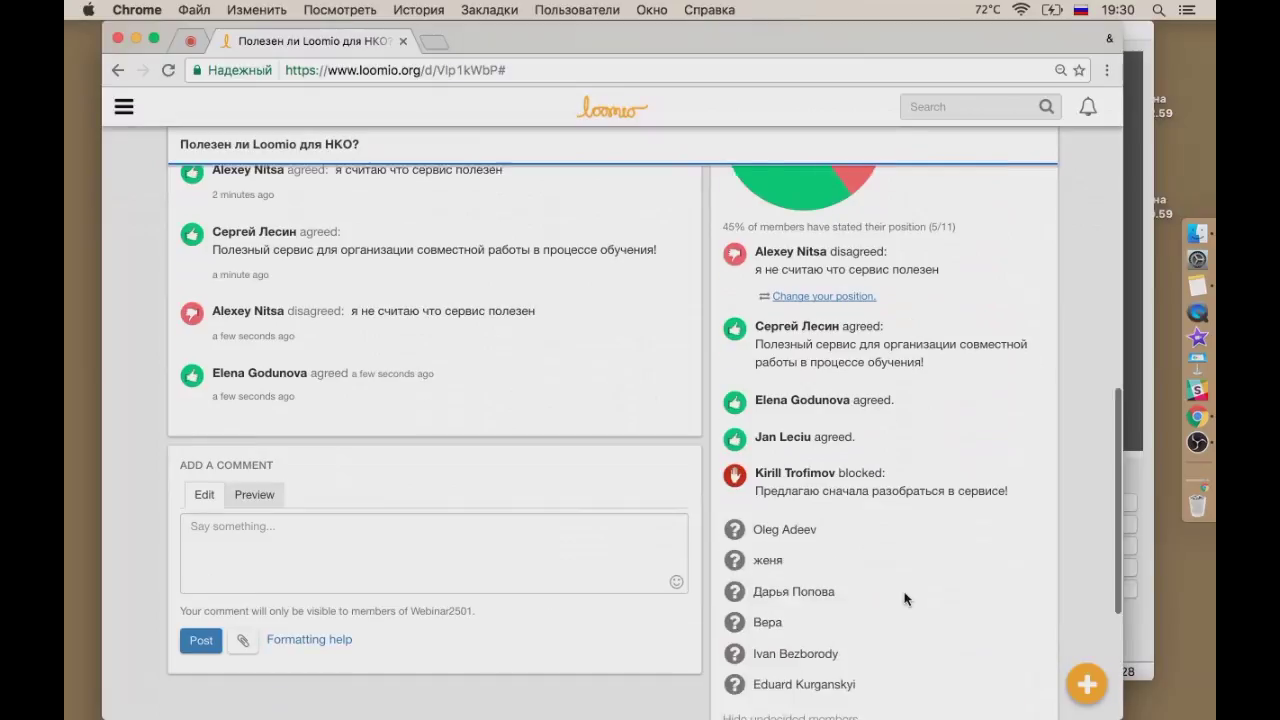
{"action": "scroll", "coordinate": [906, 597], "scroll_direction": "down", "scroll_amount": 3}
{"action": "scroll", "coordinate": [880, 382], "scroll_direction": "up", "scroll_amount": 4}
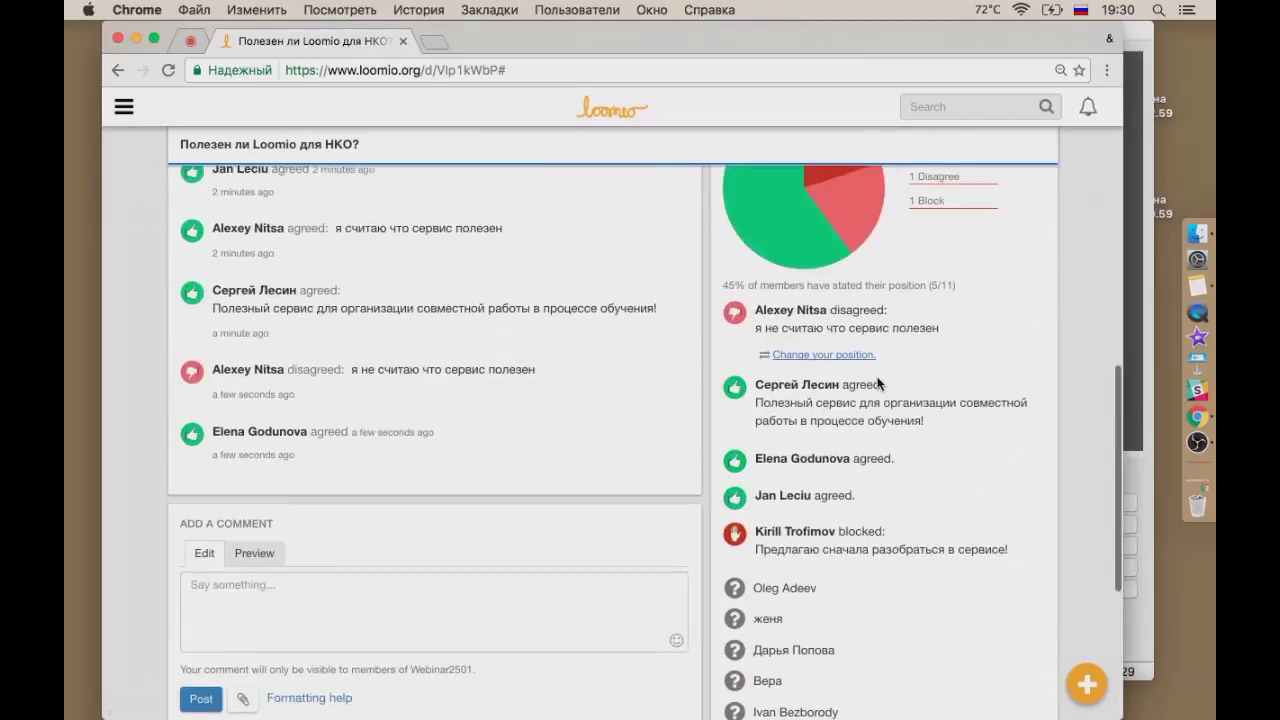
{"action": "scroll", "coordinate": [880, 382], "scroll_direction": "down", "scroll_amount": 3}
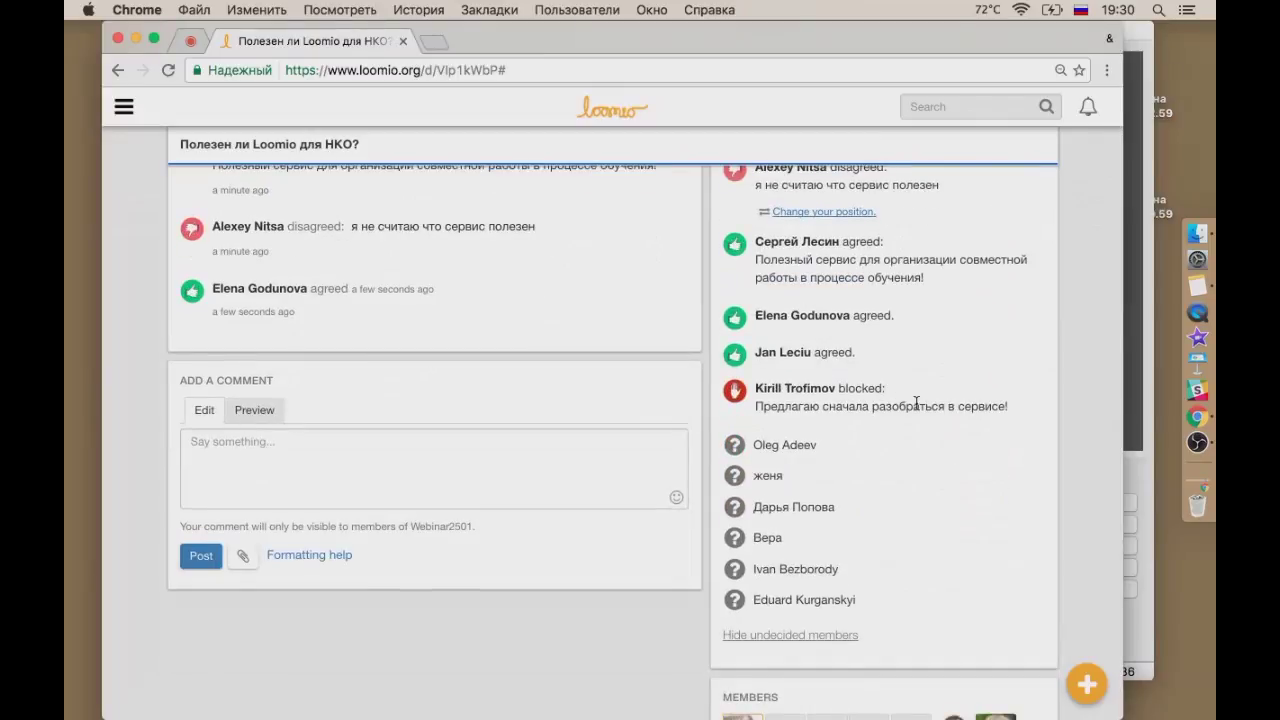
{"action": "scroll", "coordinate": [915, 402], "scroll_direction": "up", "scroll_amount": 2}
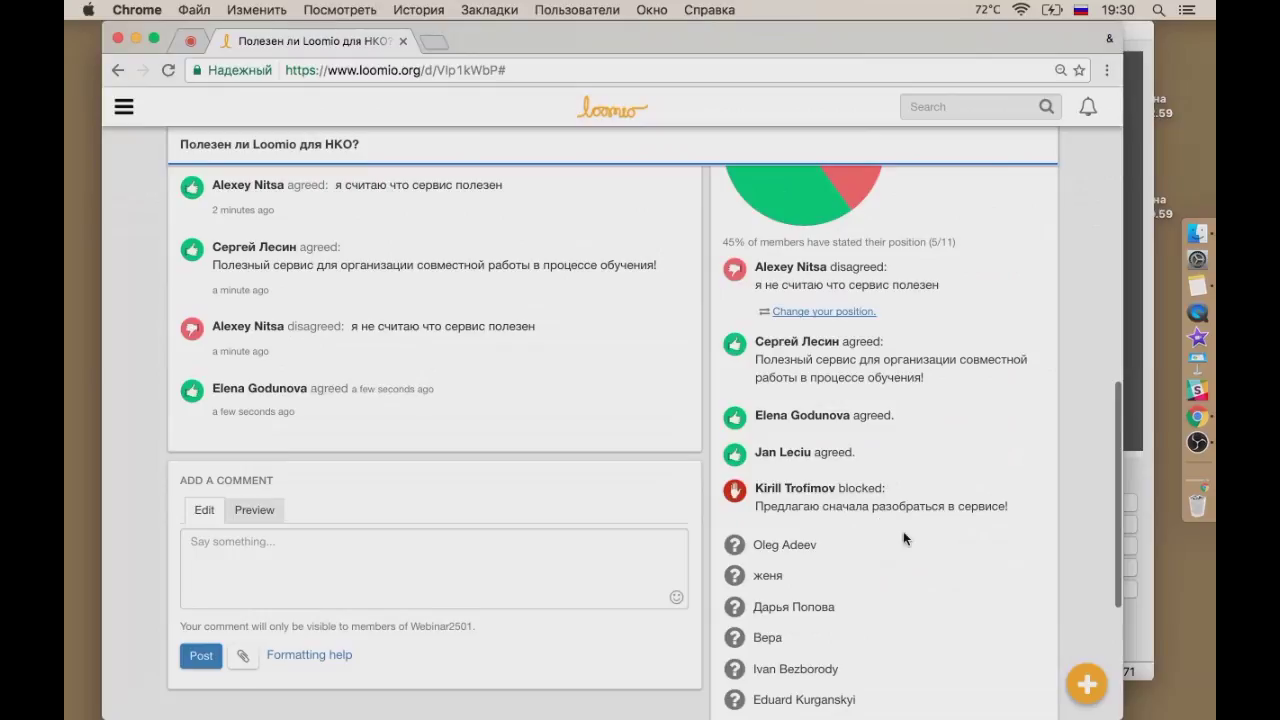
{"action": "scroll", "coordinate": [903, 531], "scroll_direction": "down", "scroll_amount": 3}
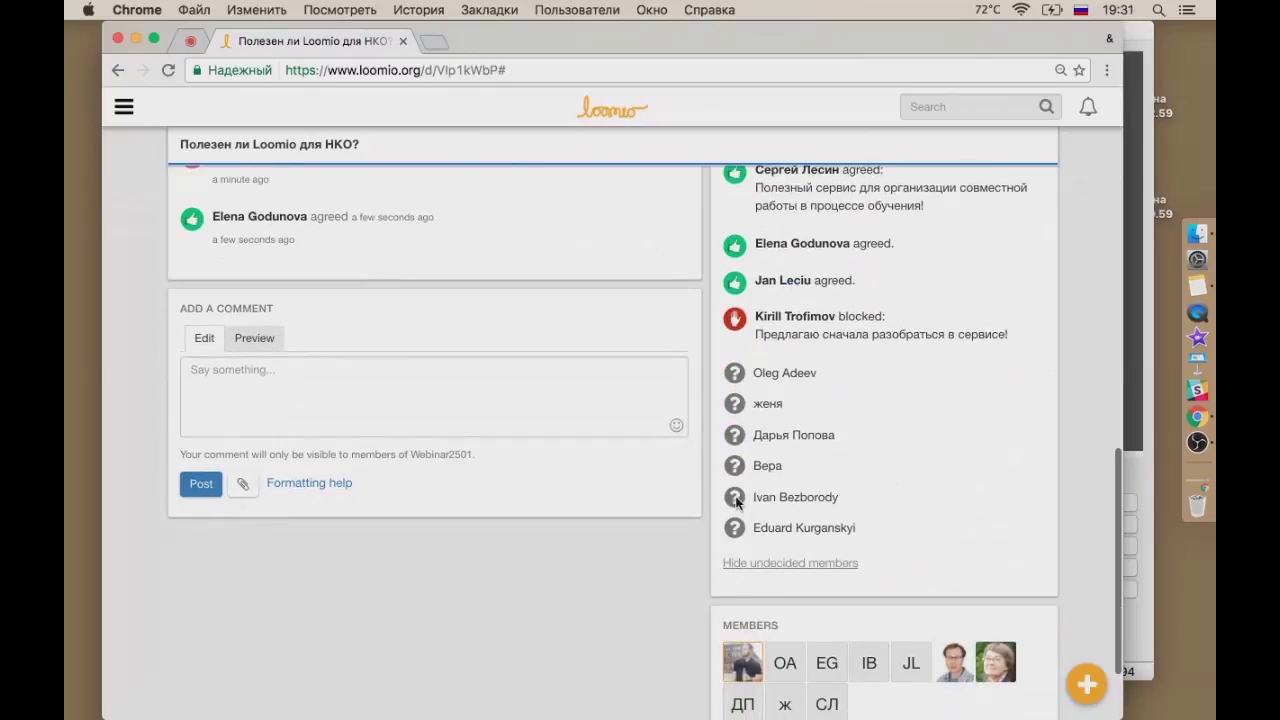
{"action": "left_click", "coordinate": [490, 383]}
{"action": "left_click_drag", "start_coordinate": [817, 374], "coordinate": [757, 371]}
{"action": "key", "text": "super+c"}
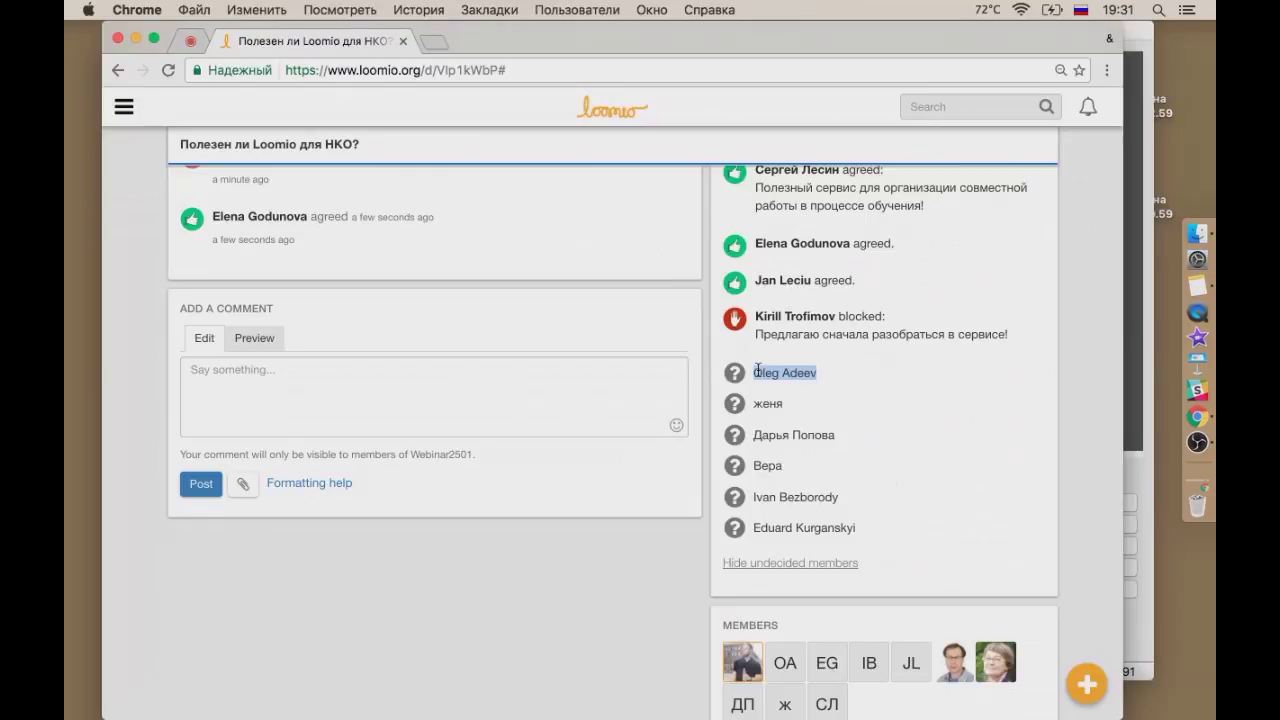
{"action": "left_click", "coordinate": [420, 380]}
{"action": "type", "text": "\""}
{"action": "key", "text": "BackSpace"}
{"action": "key", "text": "ctrl+space"}
{"action": "type", "text": "@"}
{"action": "key", "text": "super+v"}
{"action": "left_click", "coordinate": [225, 372]}
{"action": "key", "text": "BackSpace"}
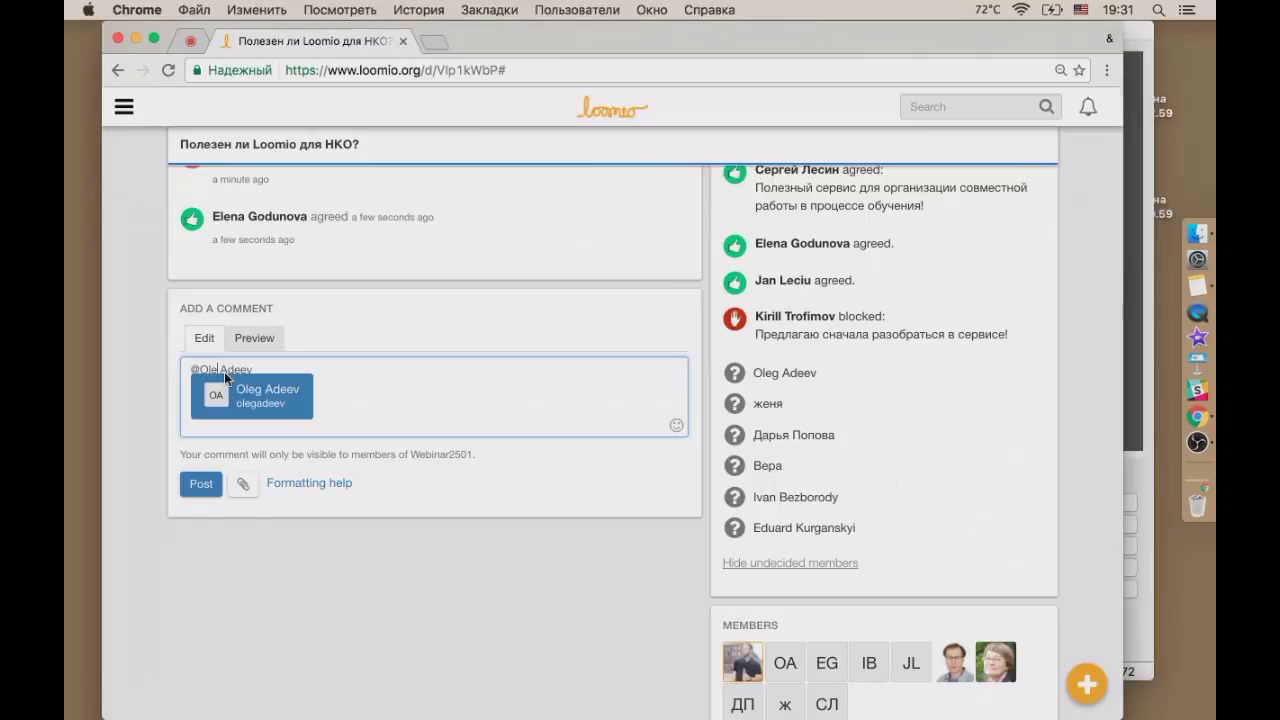
{"action": "left_click", "coordinate": [240, 396]}
Step: Add "- проголосуйте!" after the mention and post the comment
{"action": "key", "text": "BackSpace"}
{"action": "key", "text": "BackSpace"}
{"action": "type", "text": "- "}
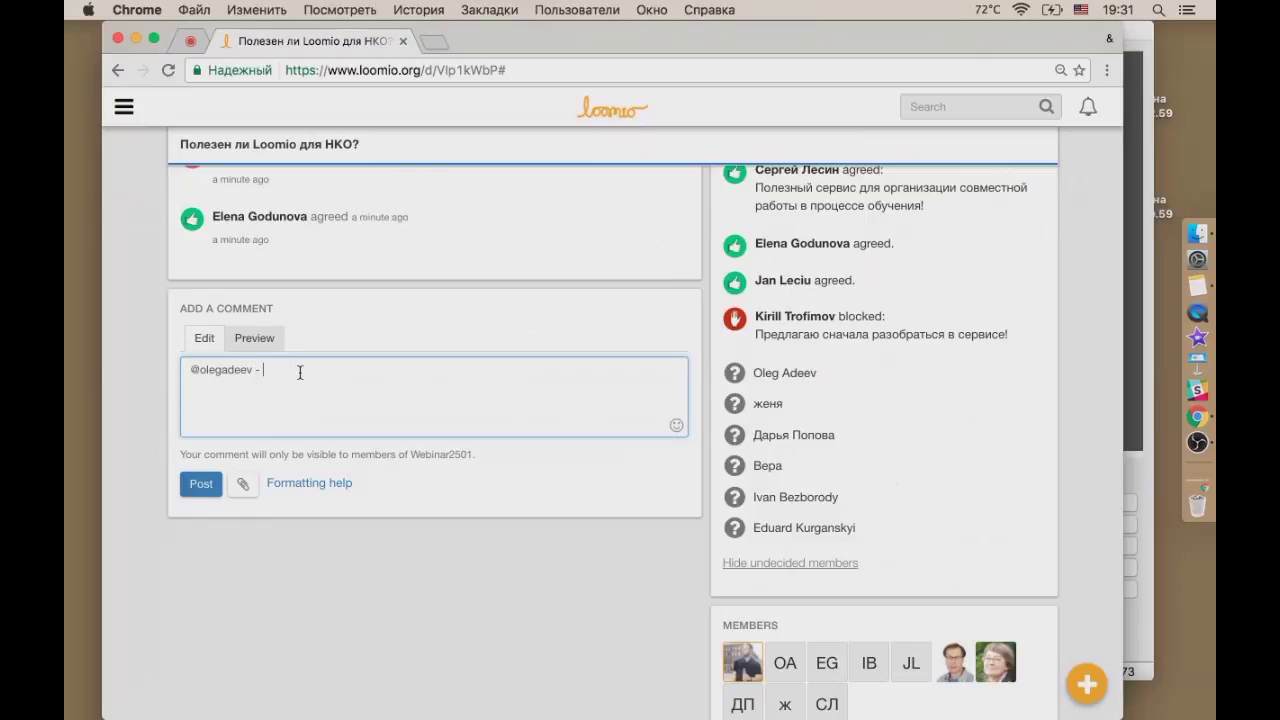
{"action": "type", "text": "проголосо"}
{"action": "key", "text": "BackSpace"}
{"action": "left_click", "coordinate": [198, 485]}
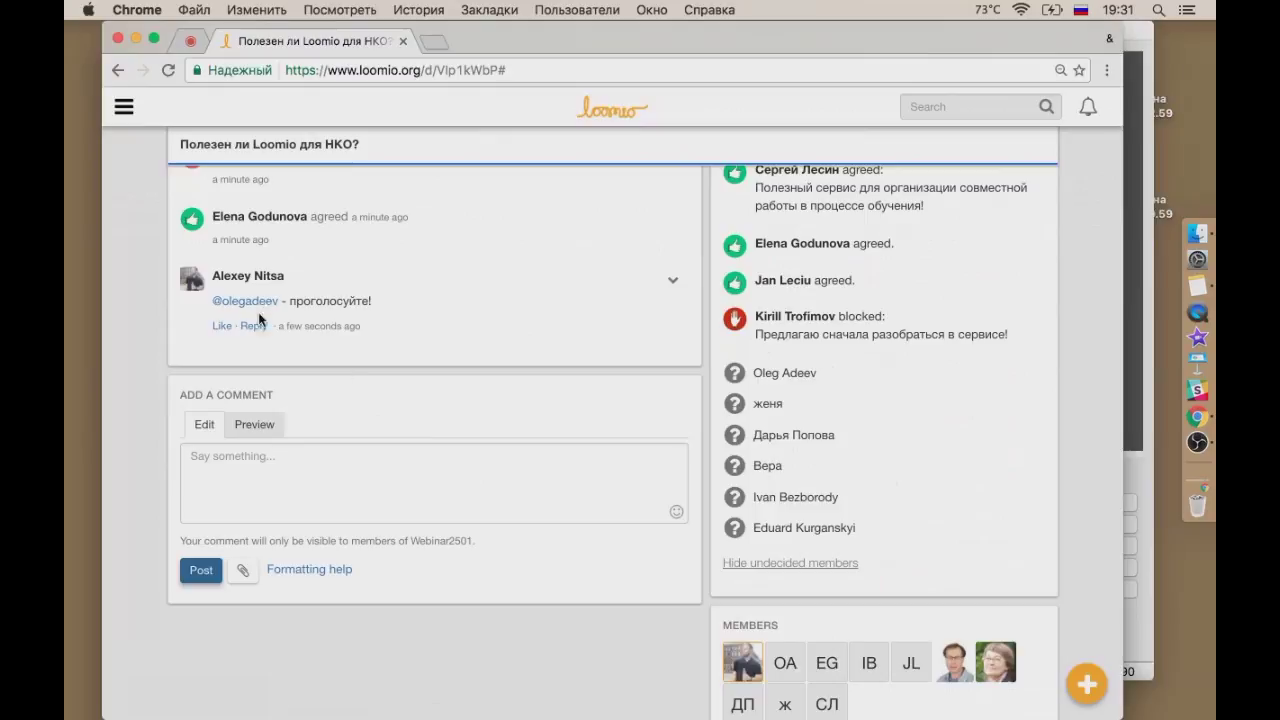
Step: Look through the whole thread, checking the activity feed, the proposal's positions chart, the undecided members and the group members
{"action": "scroll", "coordinate": [534, 338], "scroll_direction": "up", "scroll_amount": 7}
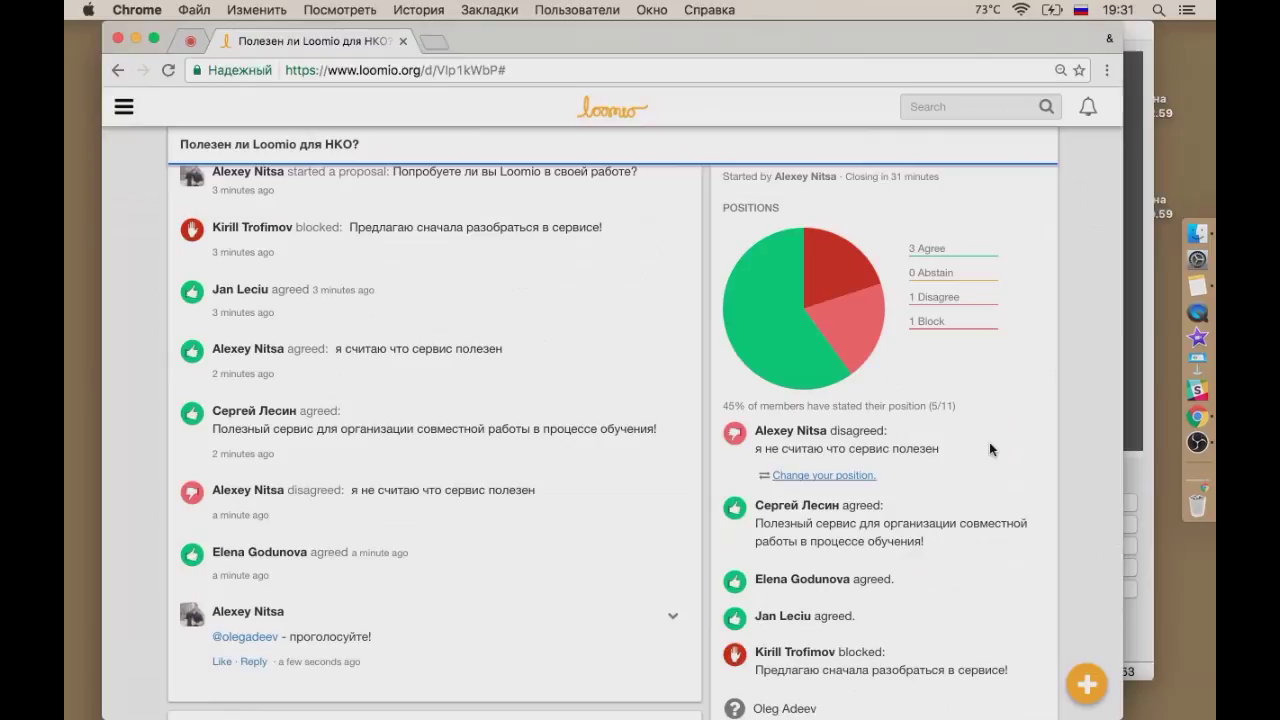
{"action": "scroll", "coordinate": [989, 442], "scroll_direction": "up", "scroll_amount": 4}
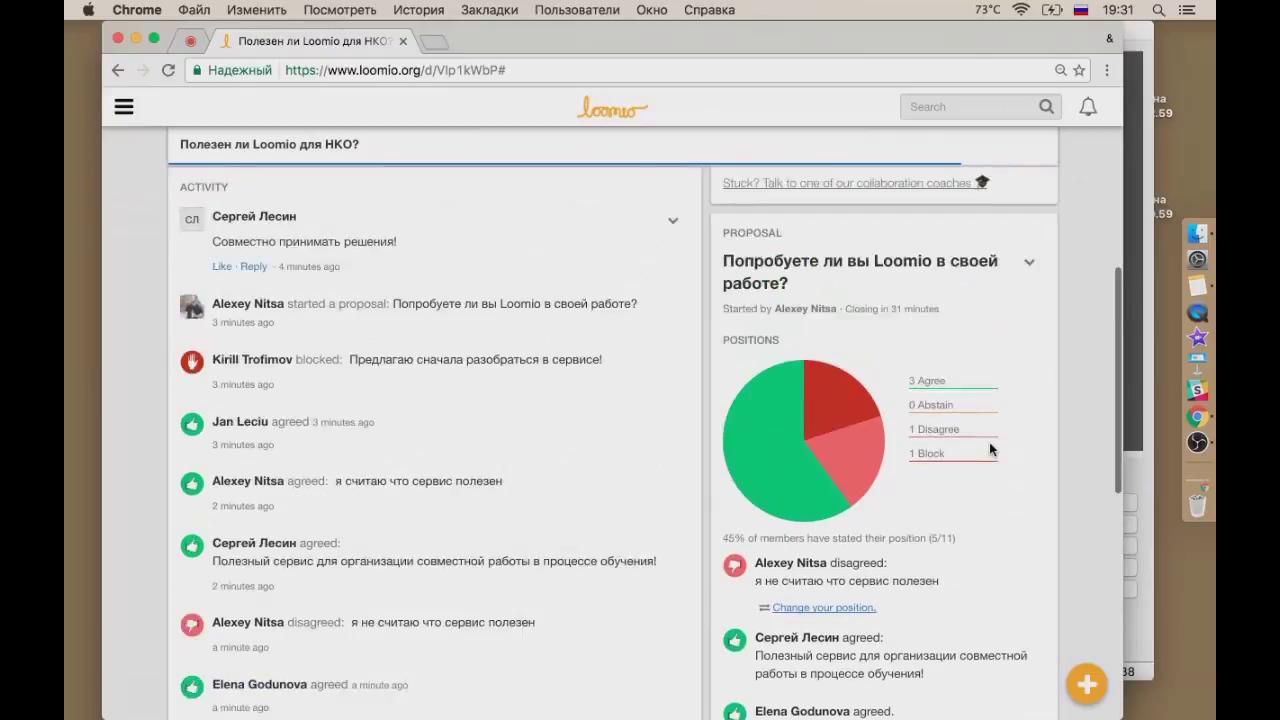
{"action": "scroll", "coordinate": [989, 442], "scroll_direction": "up", "scroll_amount": 3}
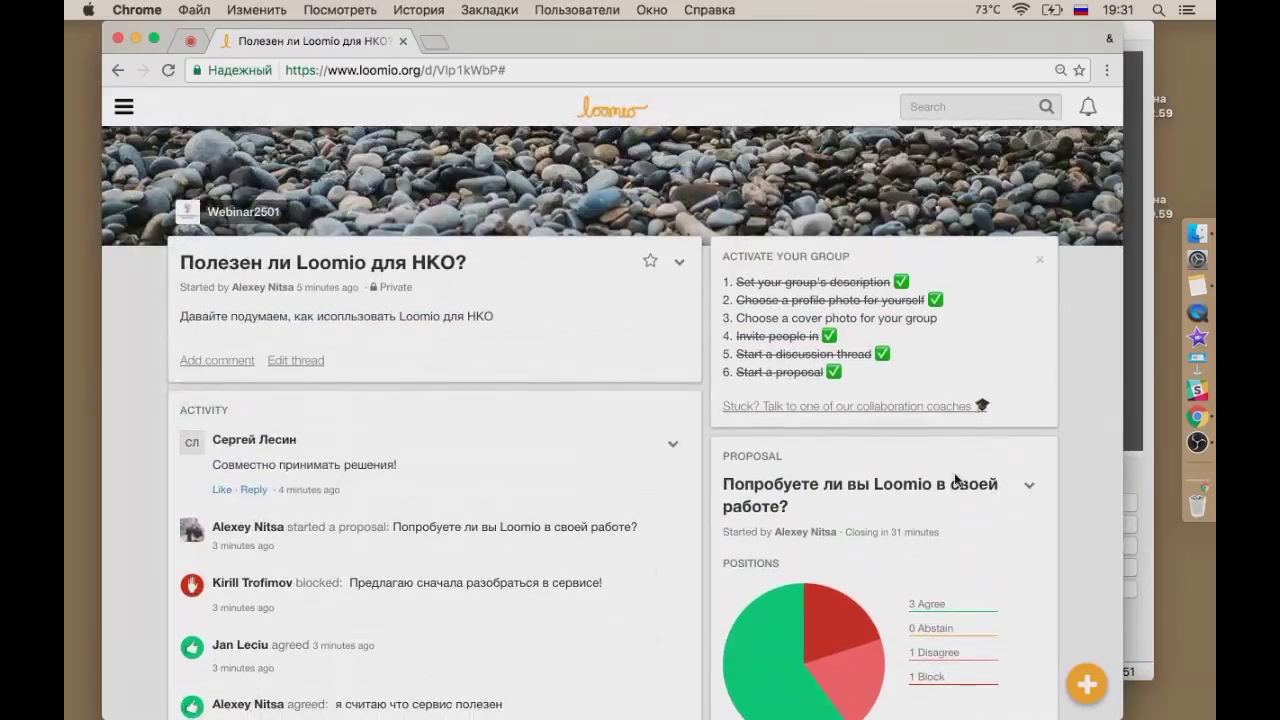
{"action": "scroll", "coordinate": [953, 487], "scroll_direction": "down", "scroll_amount": 5}
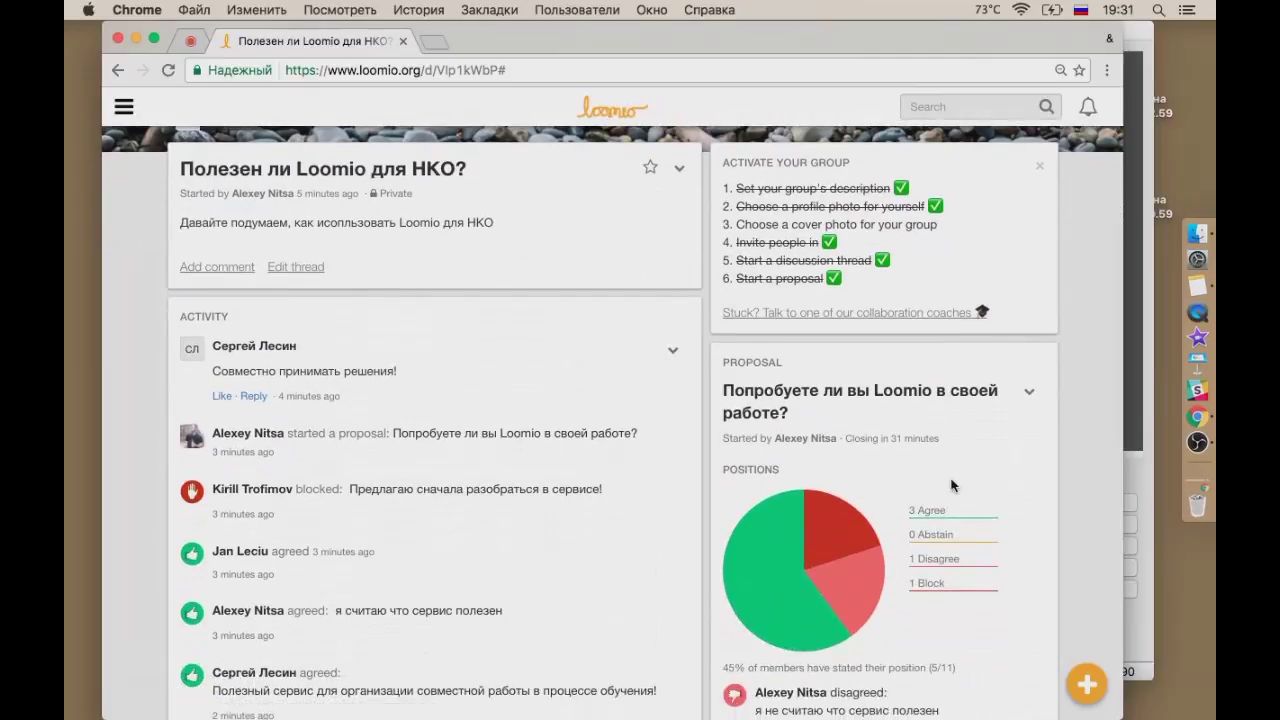
{"action": "scroll", "coordinate": [951, 486], "scroll_direction": "down", "scroll_amount": 3}
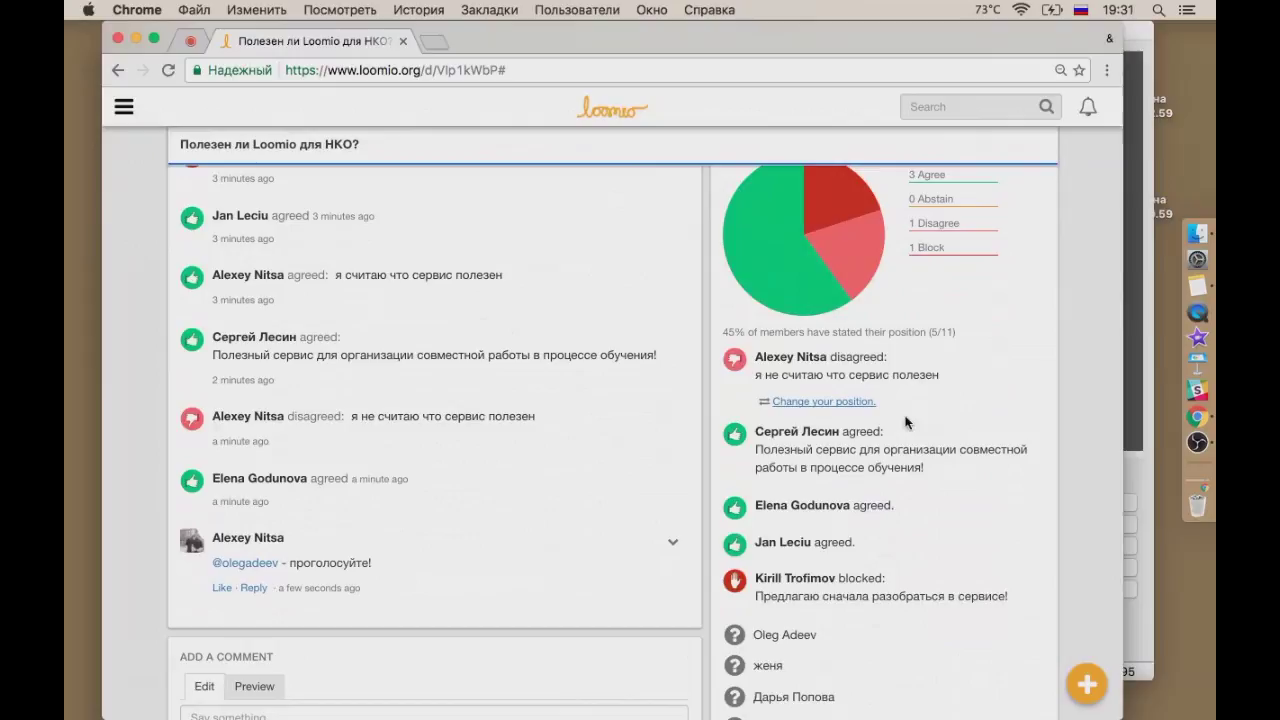
{"action": "scroll", "coordinate": [957, 449], "scroll_direction": "down", "scroll_amount": 3}
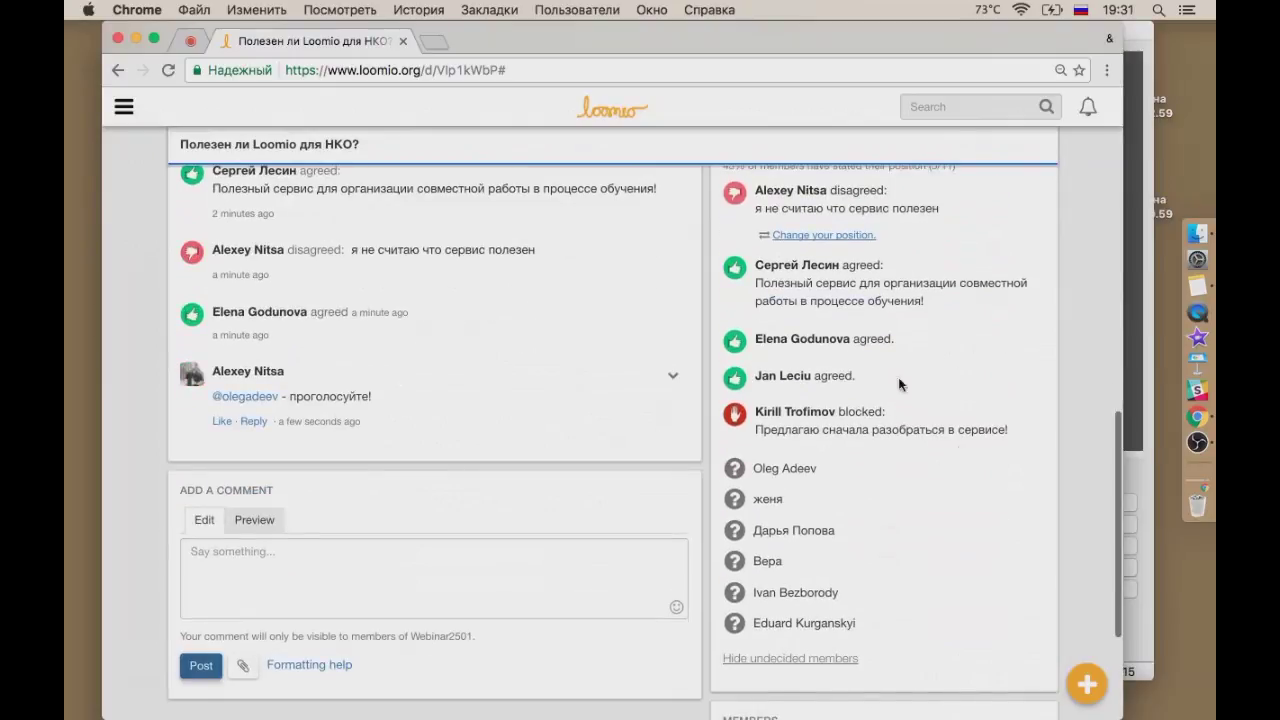
{"action": "scroll", "coordinate": [1000, 460], "scroll_direction": "down", "scroll_amount": 4}
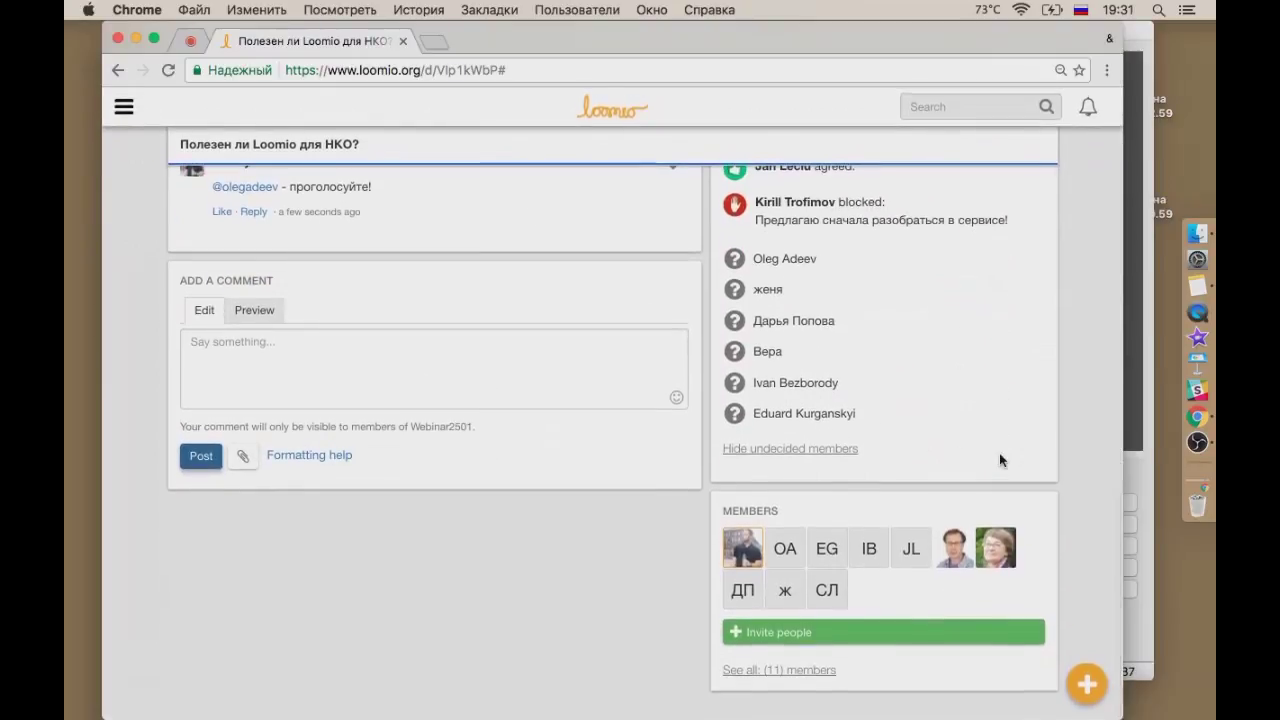
{"action": "scroll", "coordinate": [1000, 458], "scroll_direction": "up", "scroll_amount": 10}
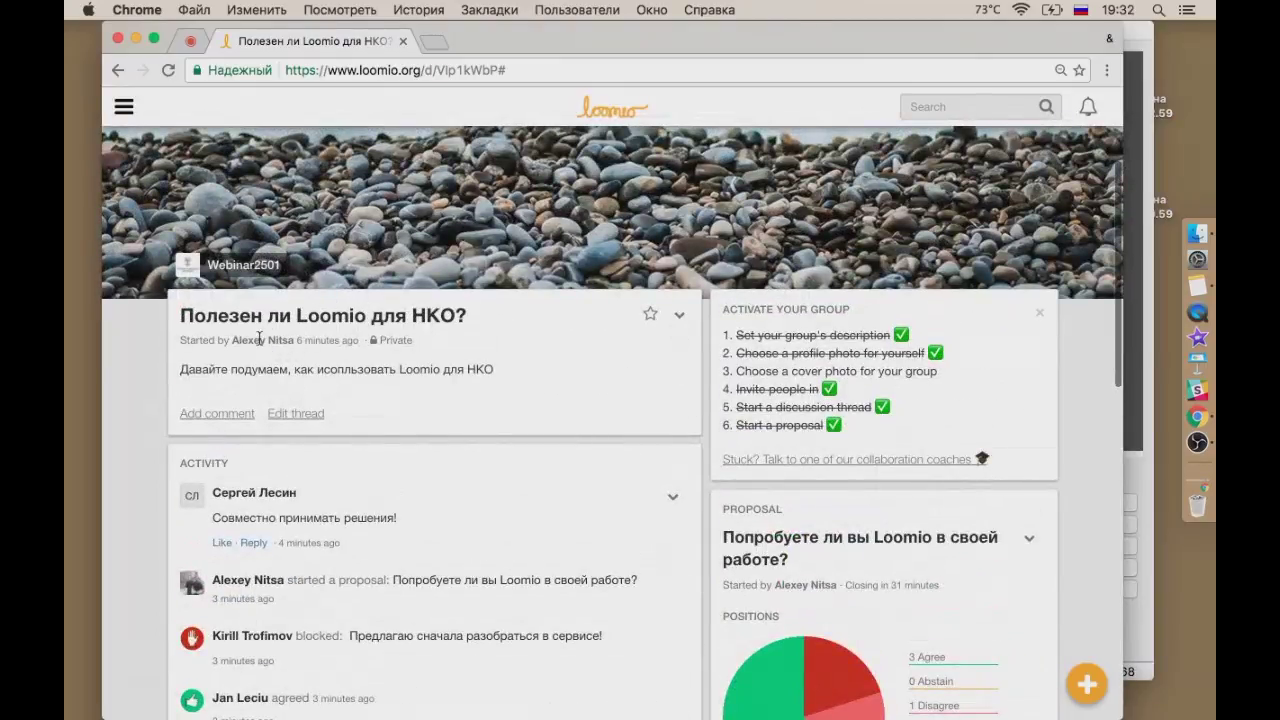
Step: Reopen the thread "Полезен ли Loomio для НКО?" from the Webinar2501 group page and like the new comment about changing votes
{"action": "left_click", "coordinate": [242, 266]}
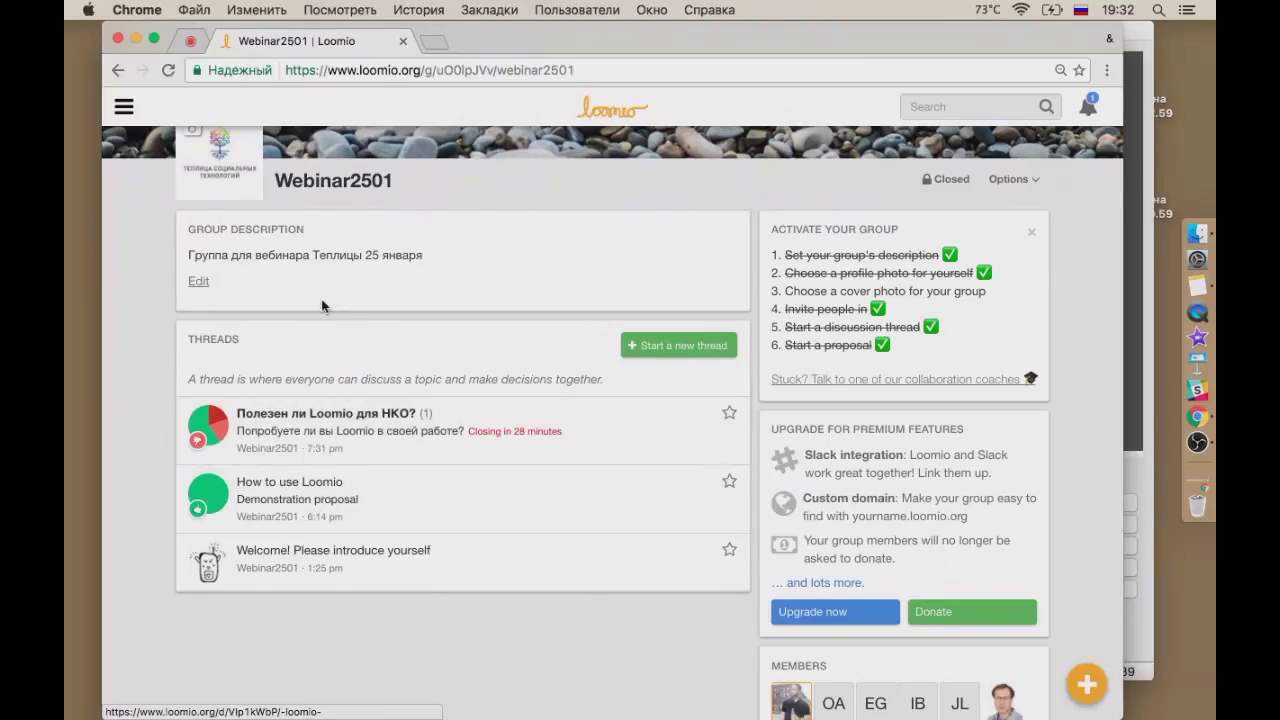
{"action": "left_click", "coordinate": [332, 438]}
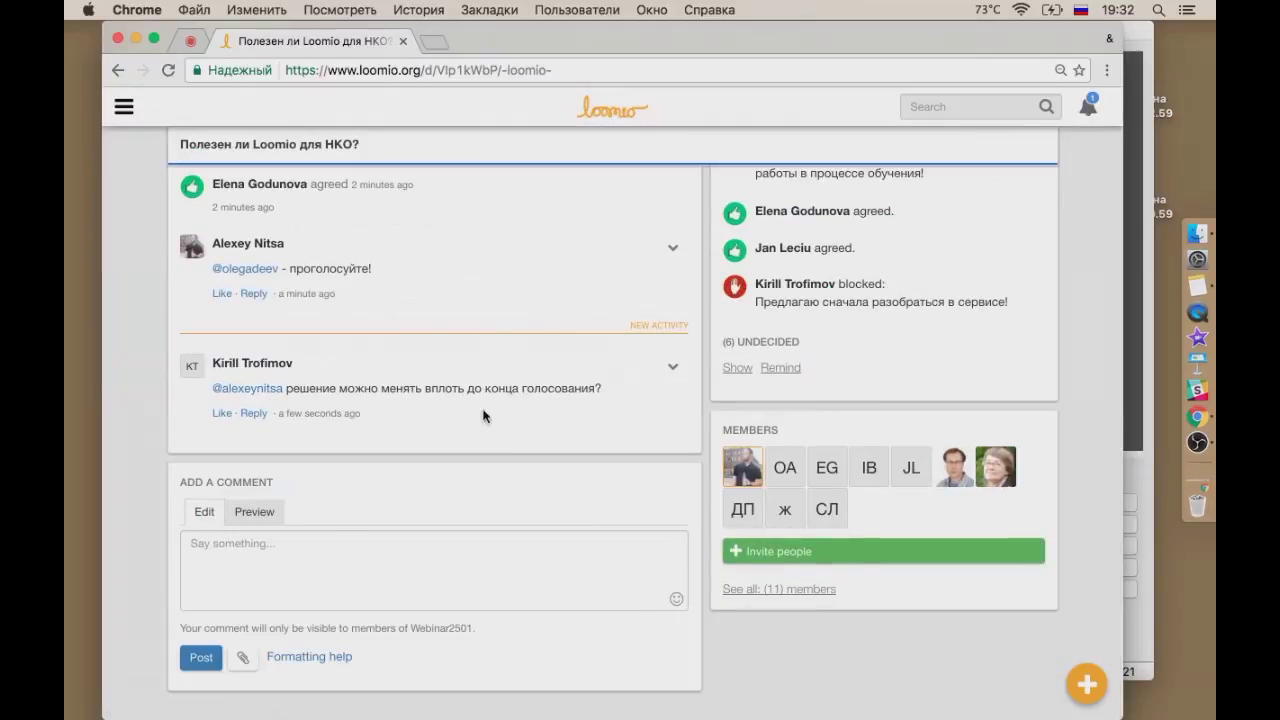
{"action": "left_click", "coordinate": [221, 413]}
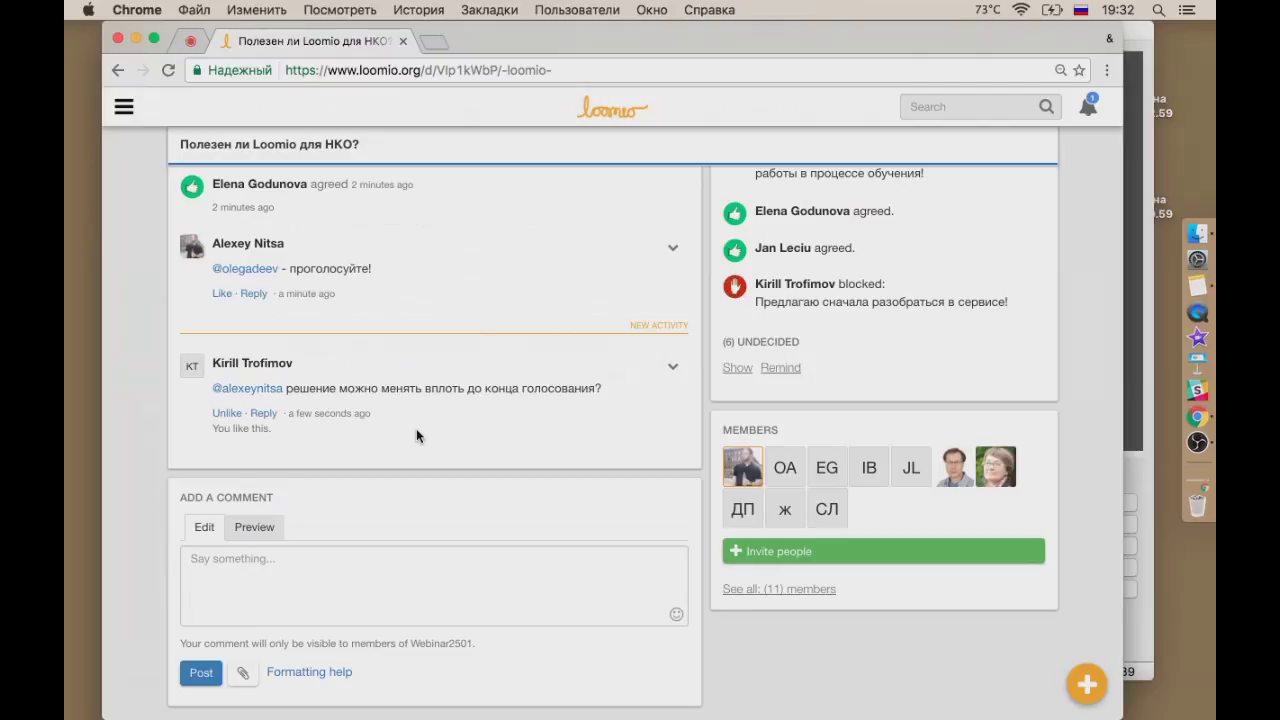
Step: Change the submitted position on the proposal to "I block", keeping the existing statement
{"action": "scroll", "coordinate": [680, 449], "scroll_direction": "up", "scroll_amount": 2}
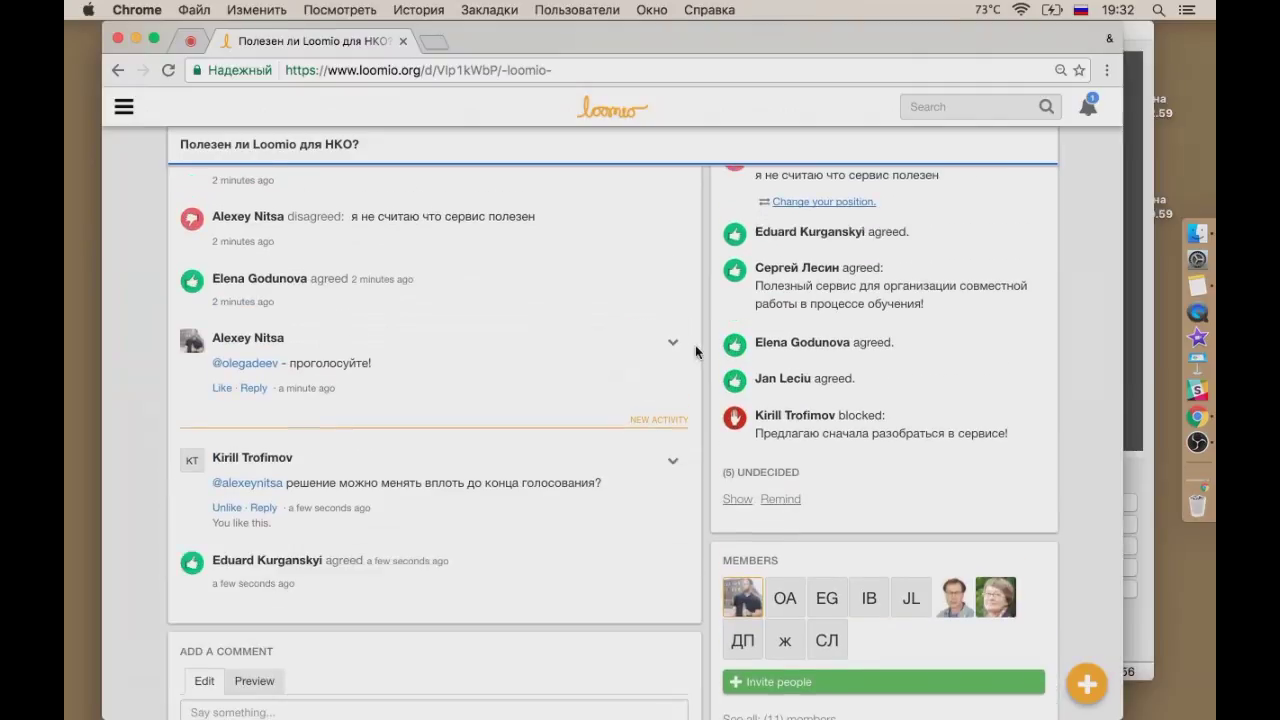
{"action": "scroll", "coordinate": [874, 360], "scroll_direction": "up", "scroll_amount": 2}
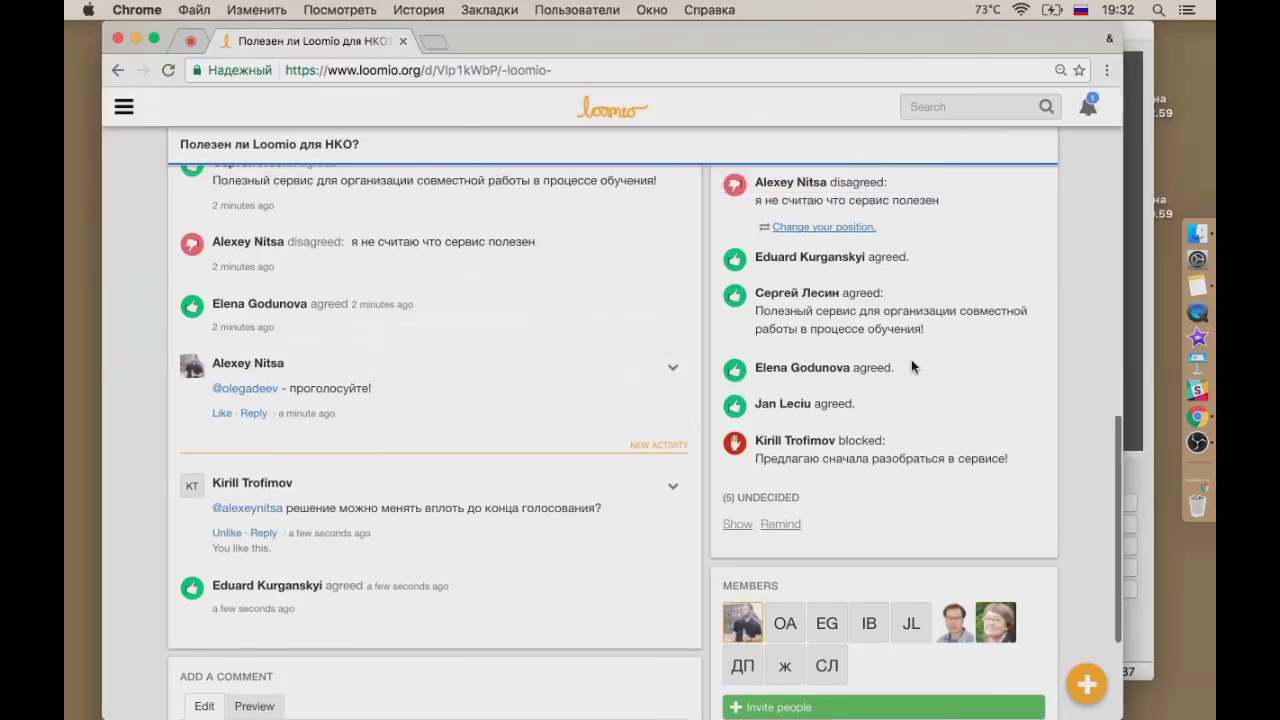
{"action": "left_click", "coordinate": [820, 306]}
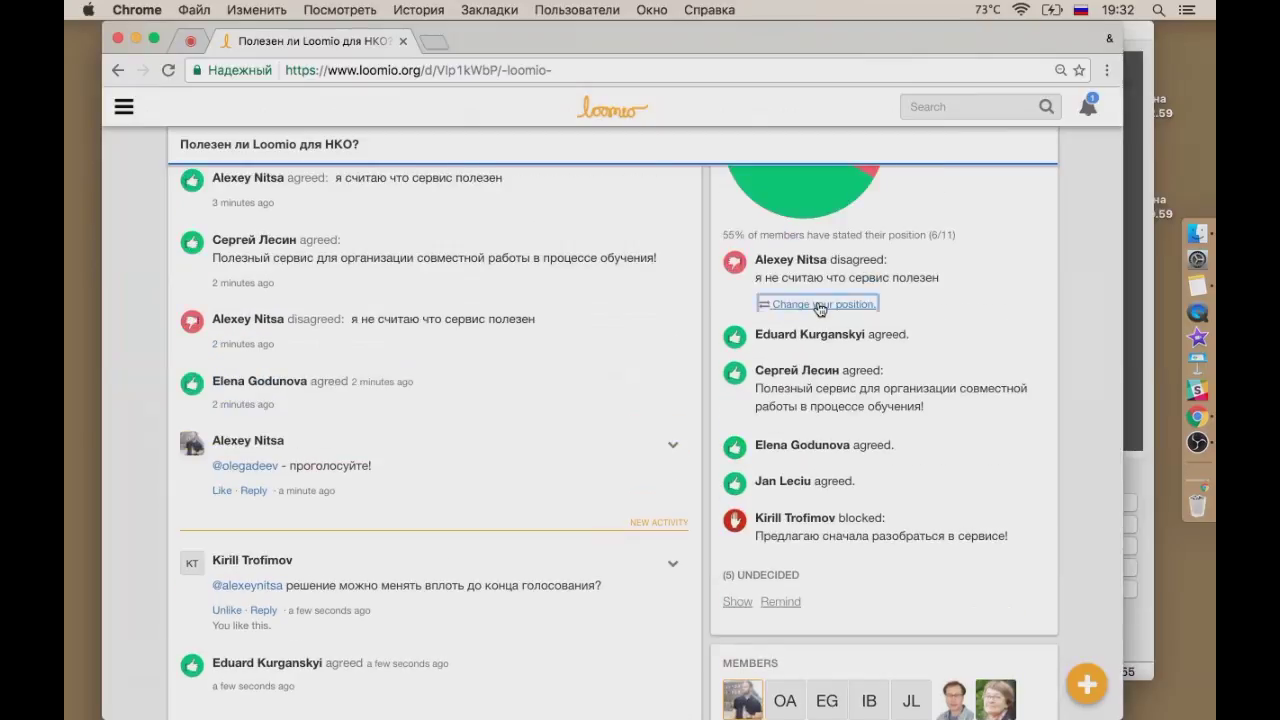
{"action": "left_click", "coordinate": [582, 350]}
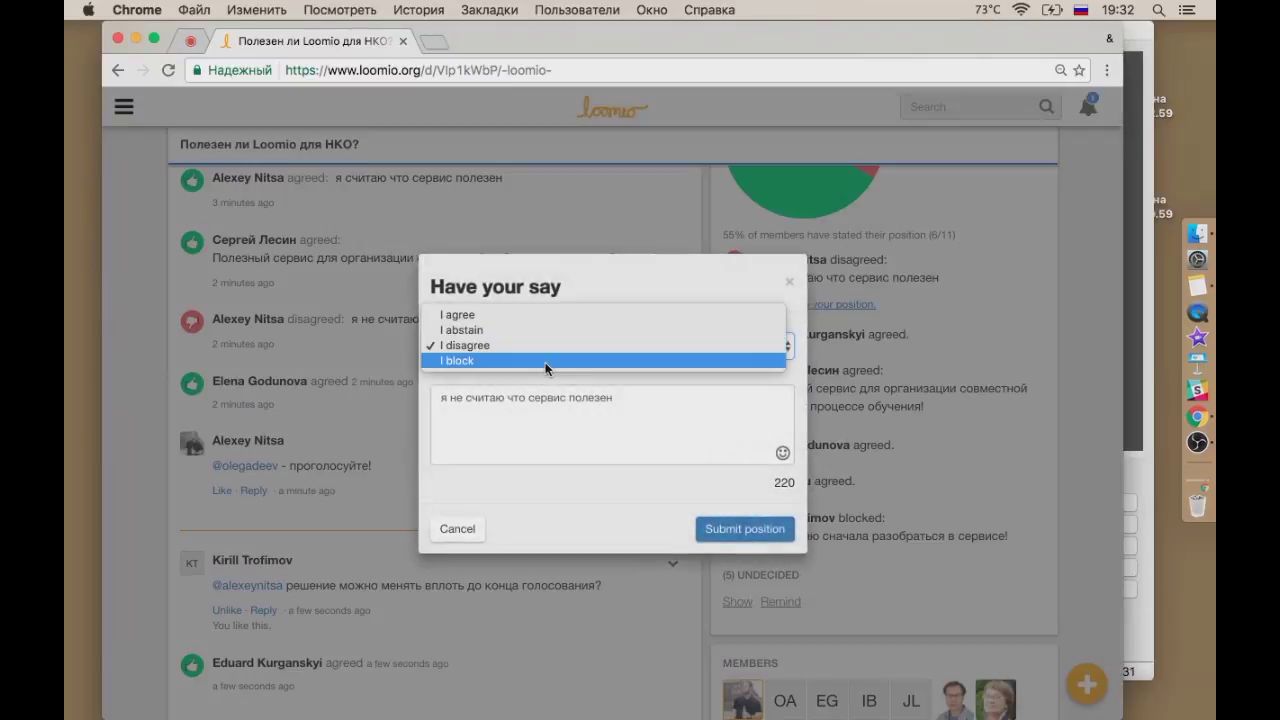
{"action": "left_click", "coordinate": [545, 361]}
{"action": "left_click", "coordinate": [745, 531]}
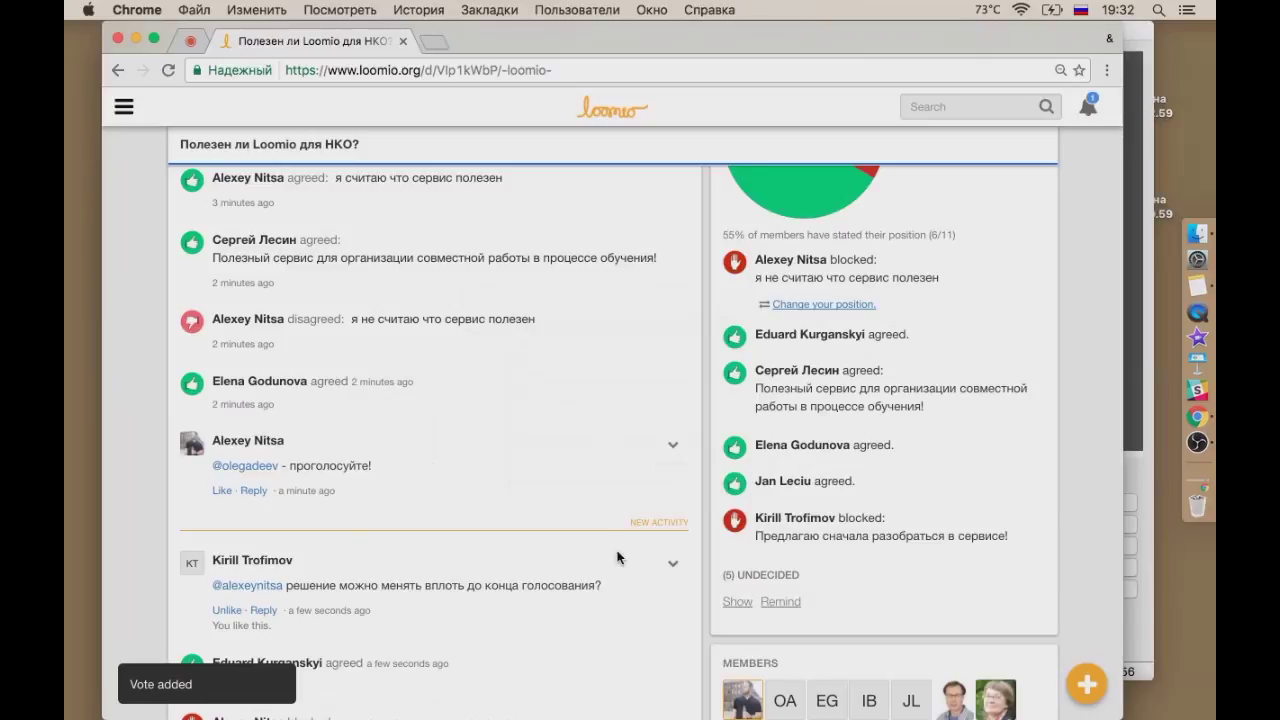
Step: Examine the updated votes in the activity feed, the members' stated positions and the proposal's positions chart
{"action": "scroll", "coordinate": [617, 557], "scroll_direction": "down", "scroll_amount": 3}
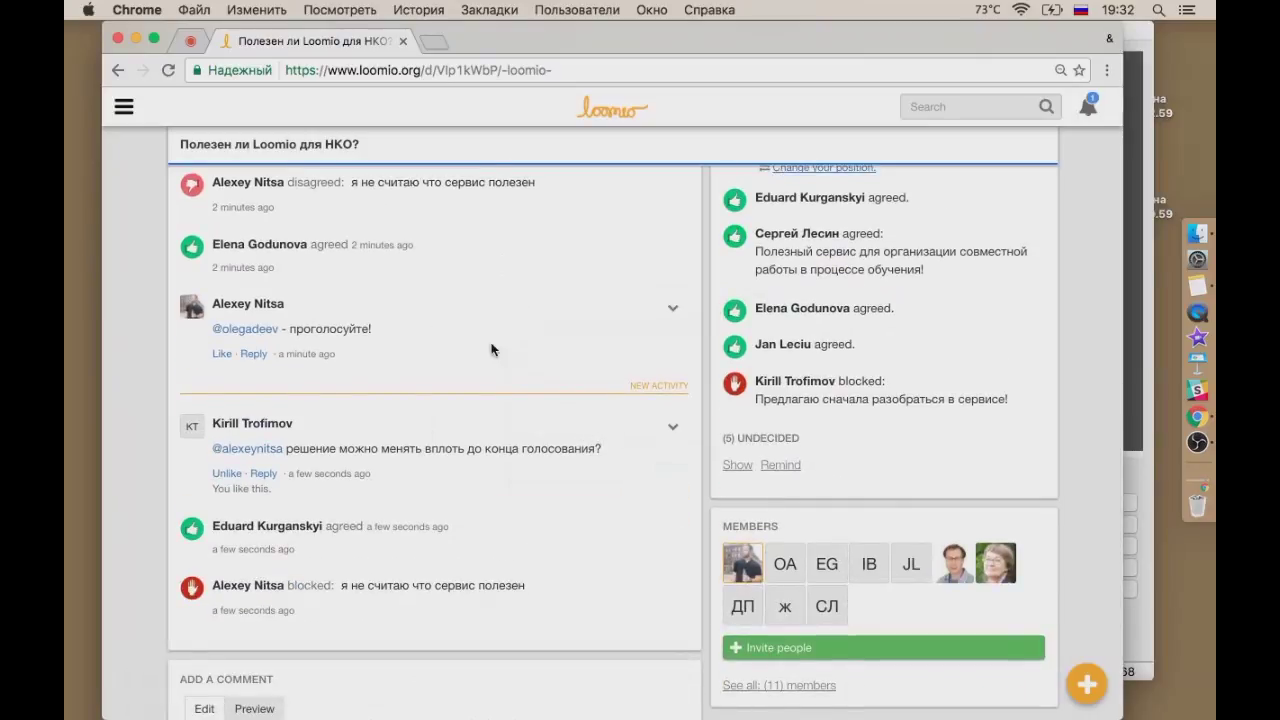
{"action": "left_click", "coordinate": [182, 41]}
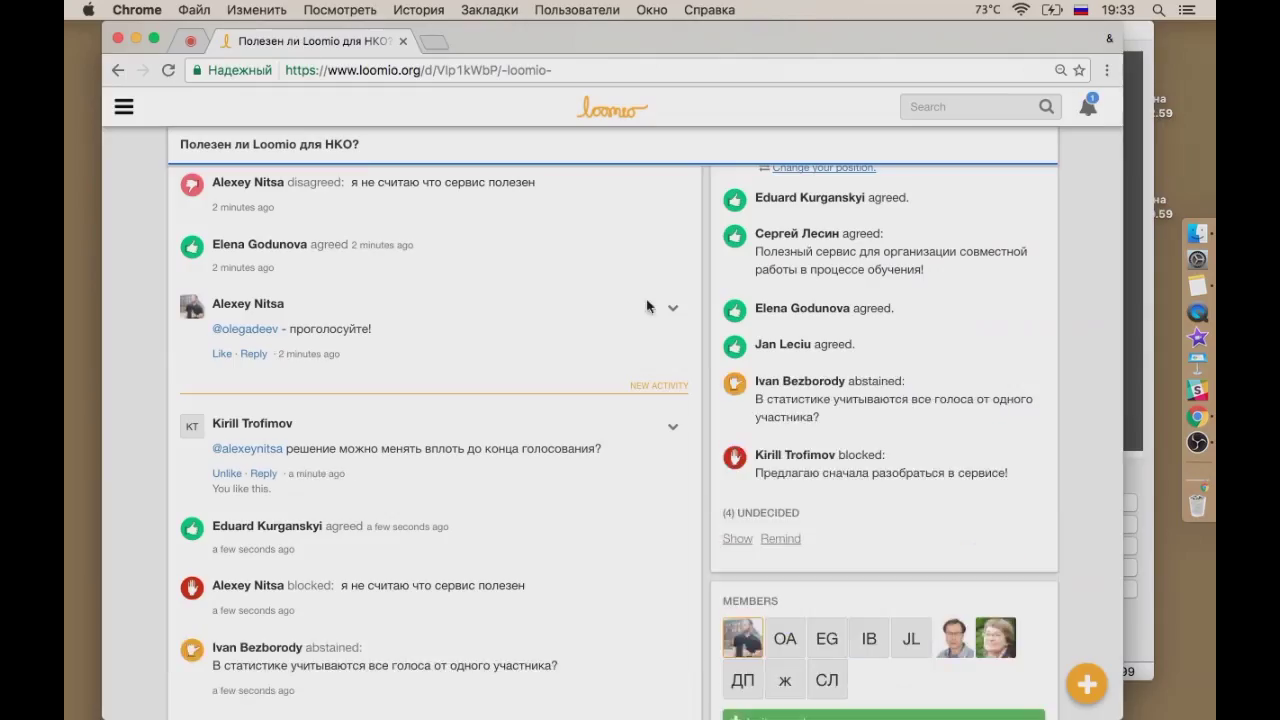
{"action": "scroll", "coordinate": [973, 430], "scroll_direction": "up", "scroll_amount": 2}
{"action": "scroll", "coordinate": [973, 426], "scroll_direction": "up", "scroll_amount": 5}
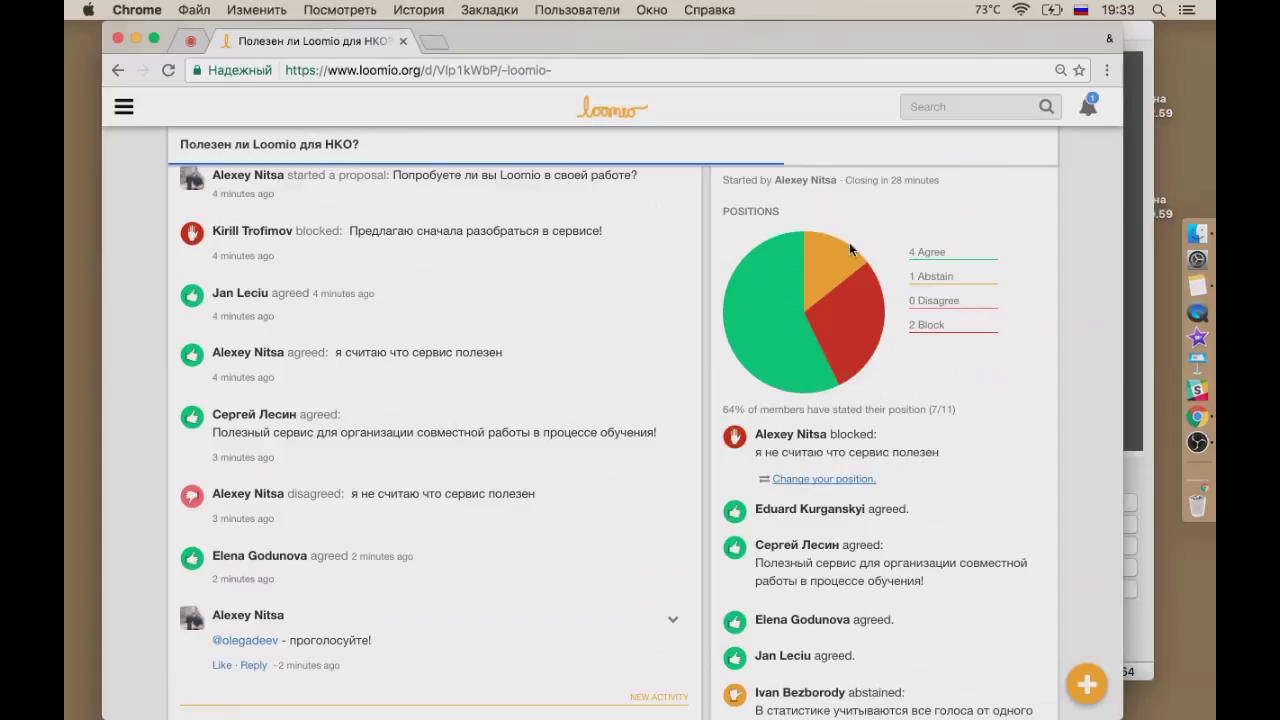
{"action": "scroll", "coordinate": [908, 316], "scroll_direction": "down", "scroll_amount": 2}
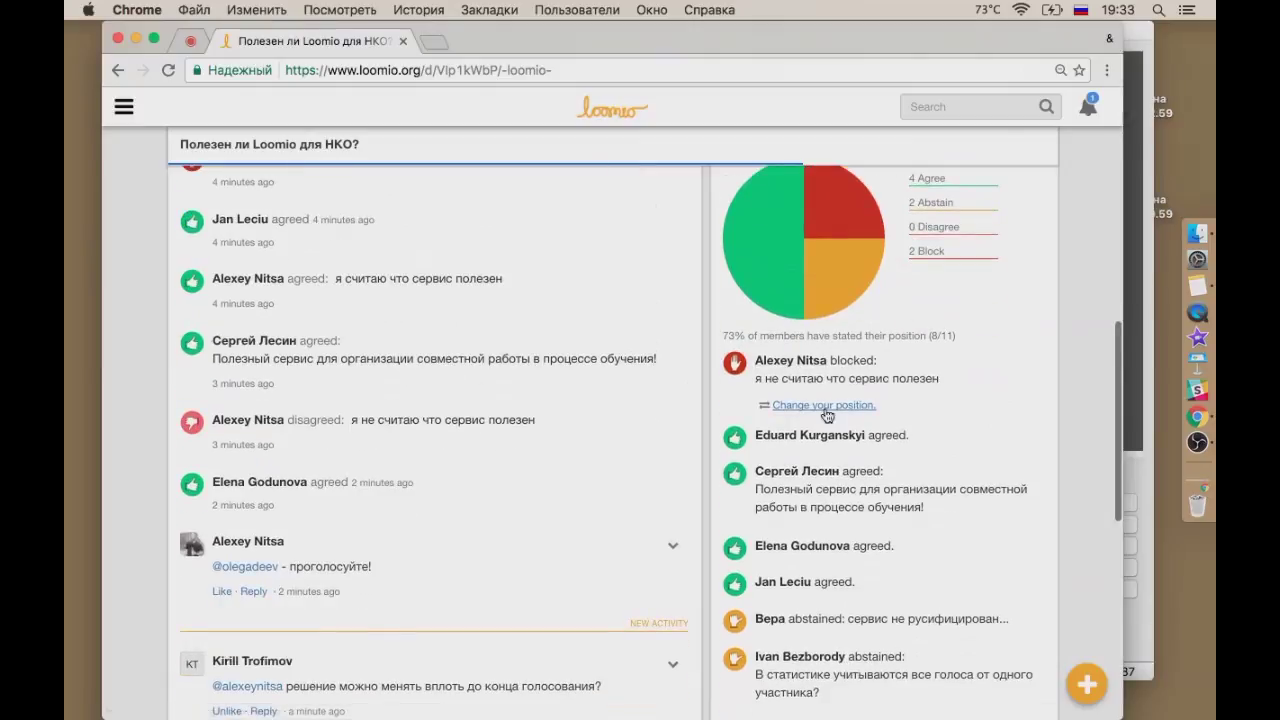
{"action": "scroll", "coordinate": [900, 490], "scroll_direction": "down", "scroll_amount": 2}
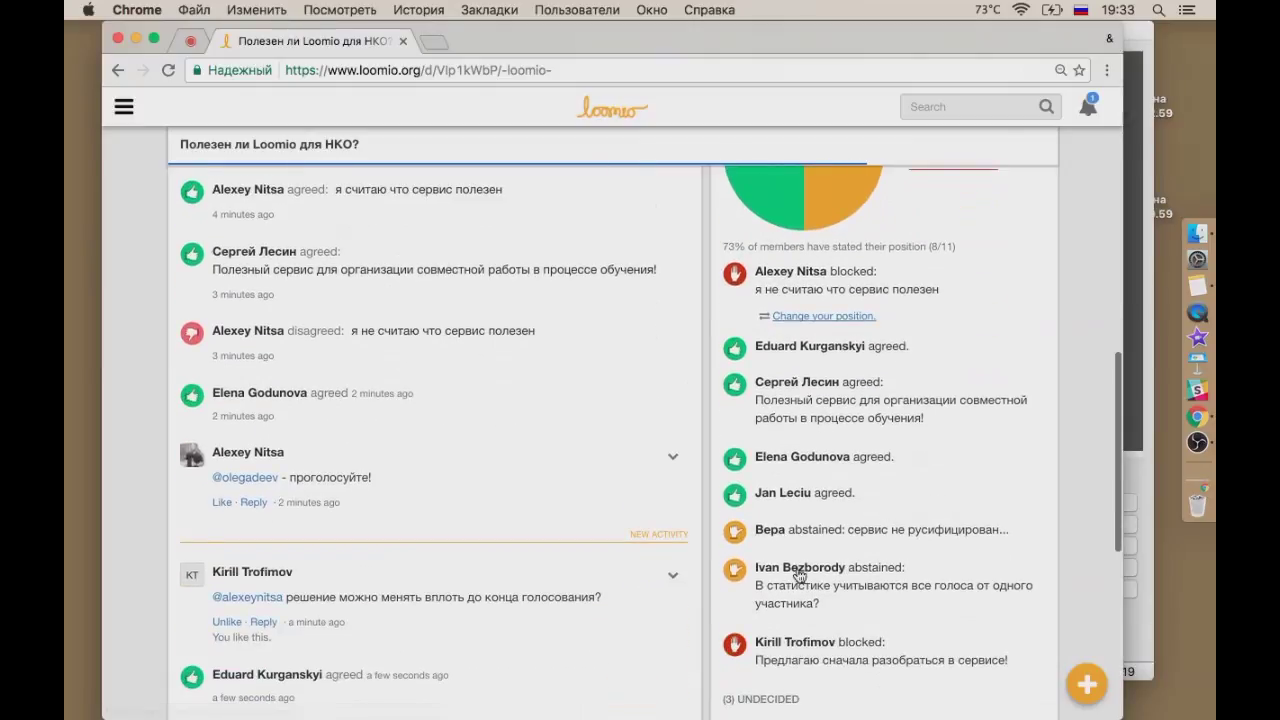
{"action": "scroll", "coordinate": [951, 533], "scroll_direction": "down", "scroll_amount": 2}
{"action": "scroll", "coordinate": [954, 530], "scroll_direction": "up", "scroll_amount": 10}
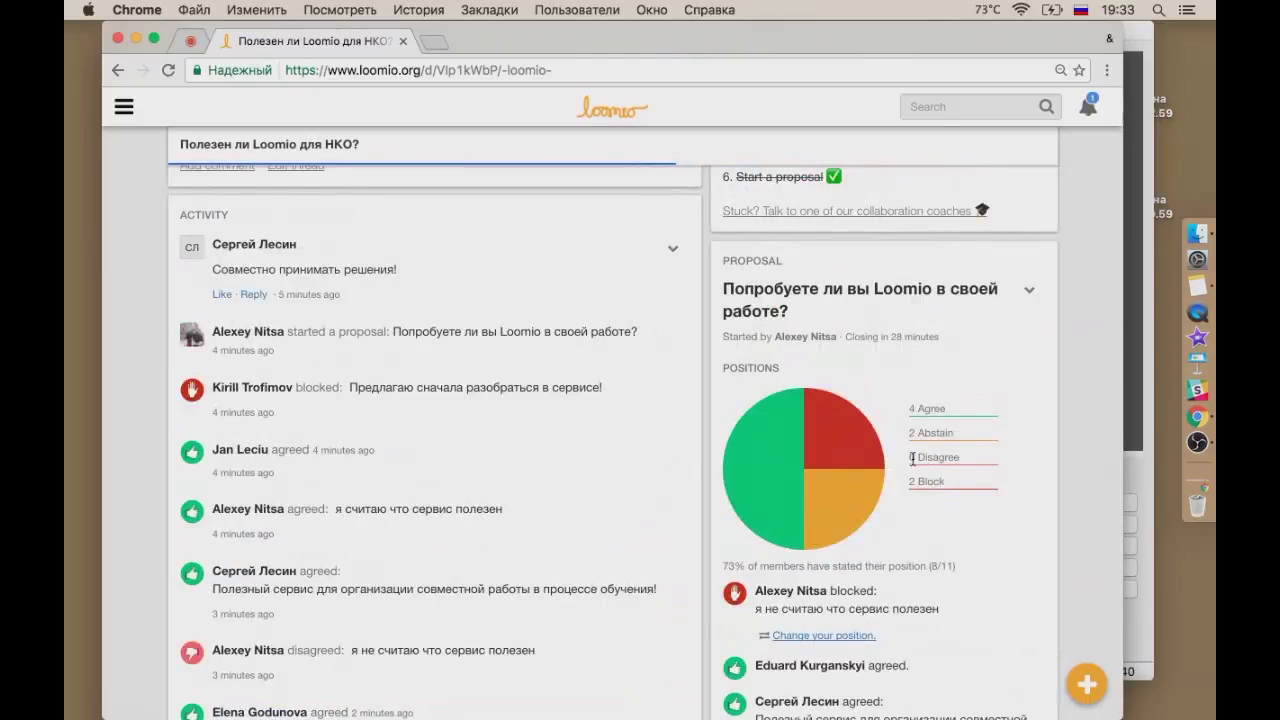
{"action": "scroll", "coordinate": [965, 550], "scroll_direction": "down", "scroll_amount": 4}
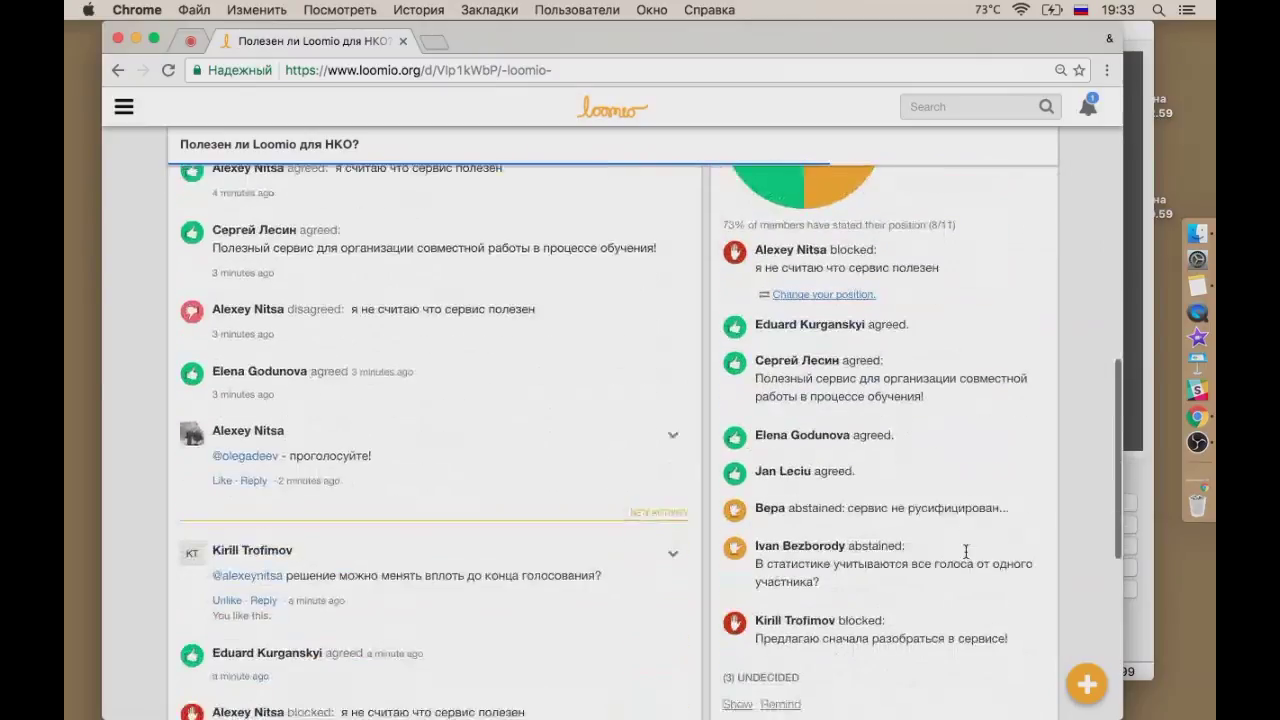
{"action": "scroll", "coordinate": [965, 552], "scroll_direction": "up", "scroll_amount": 3}
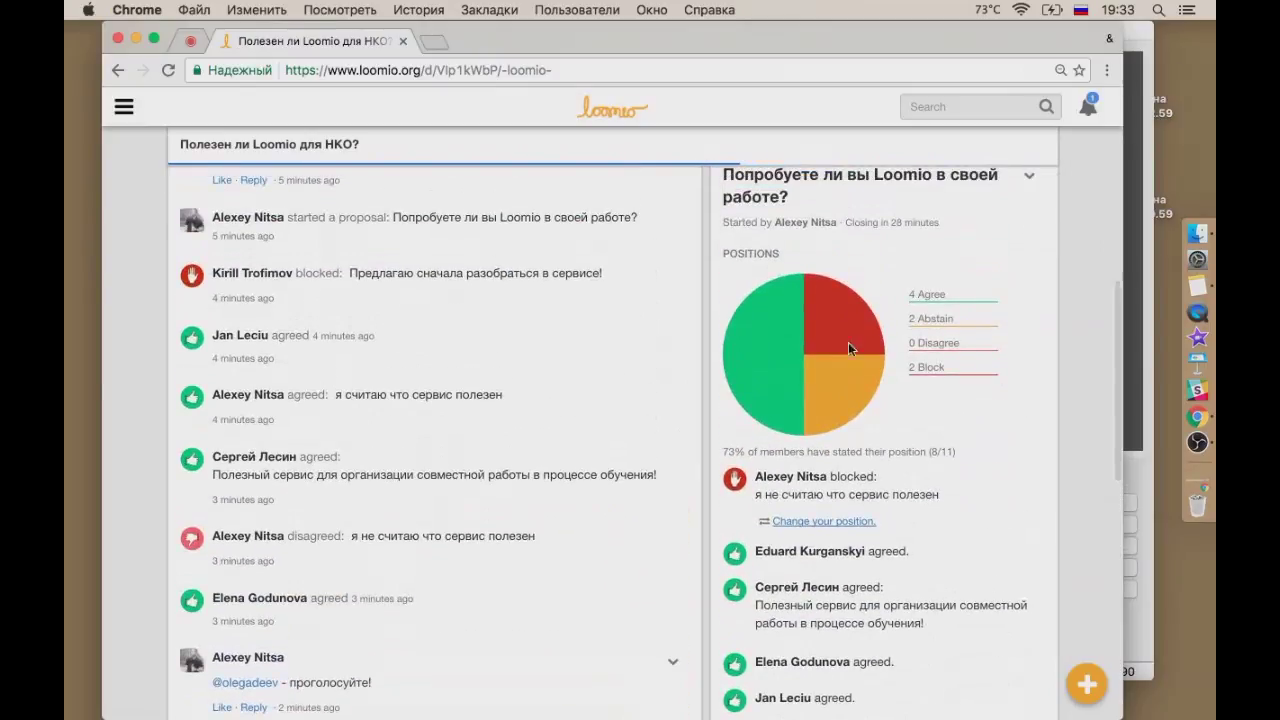
Step: Change the submitted position on the proposal back to "I disagree" with the same statement
{"action": "left_click", "coordinate": [825, 522]}
{"action": "left_click", "coordinate": [575, 350]}
{"action": "left_click", "coordinate": [539, 330]}
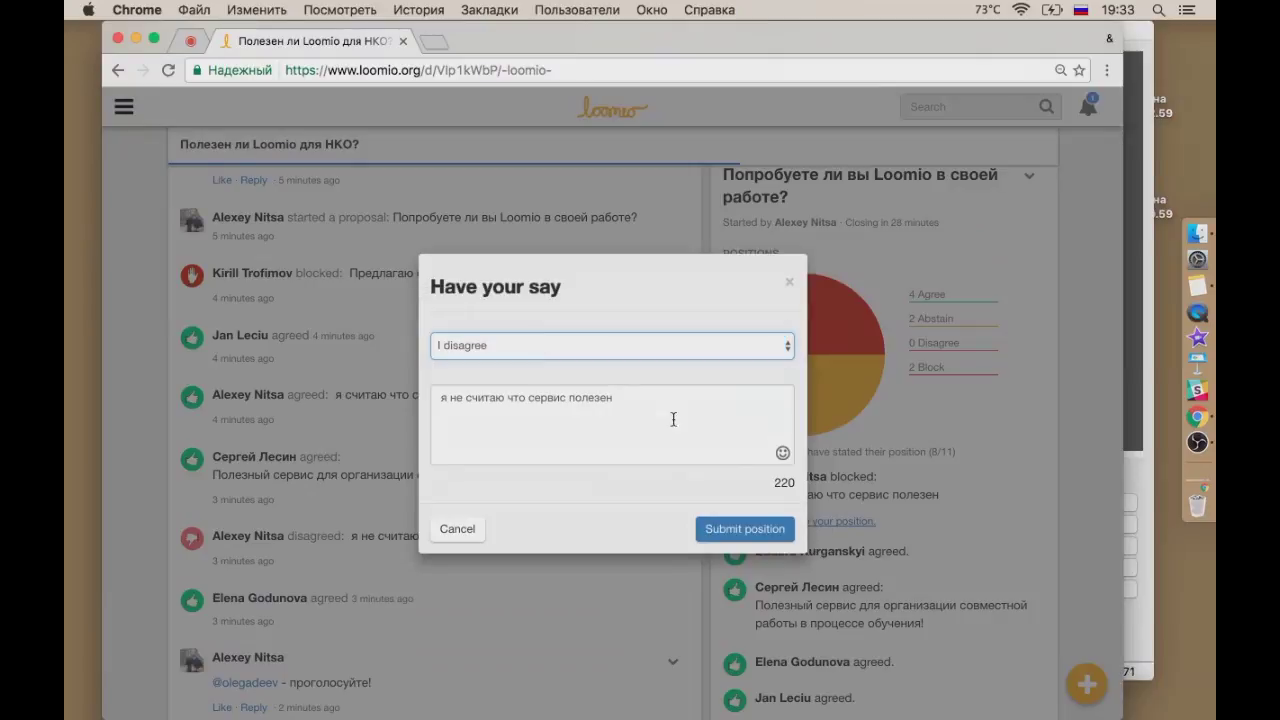
{"action": "left_click", "coordinate": [743, 526]}
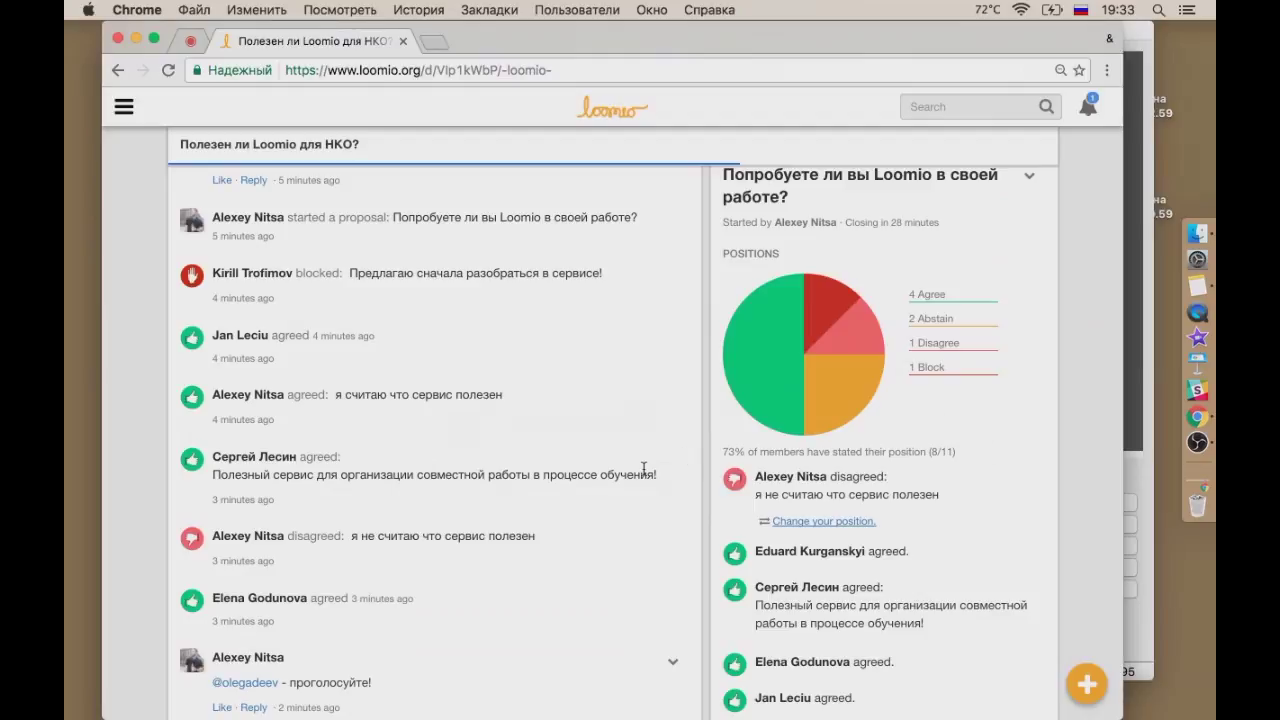
Step: Check the updated positions in the thread and show the list of Loomio notifications
{"action": "scroll", "coordinate": [496, 399], "scroll_direction": "down", "scroll_amount": 1}
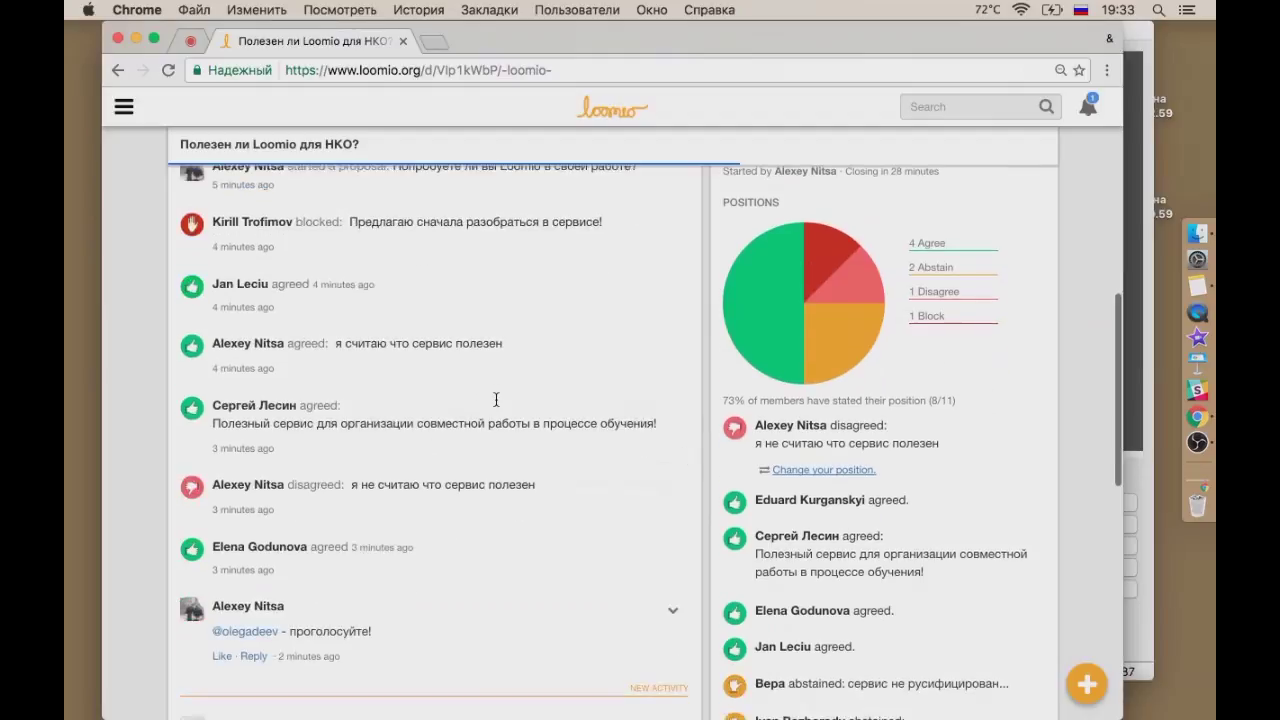
{"action": "scroll", "coordinate": [496, 399], "scroll_direction": "up", "scroll_amount": 5}
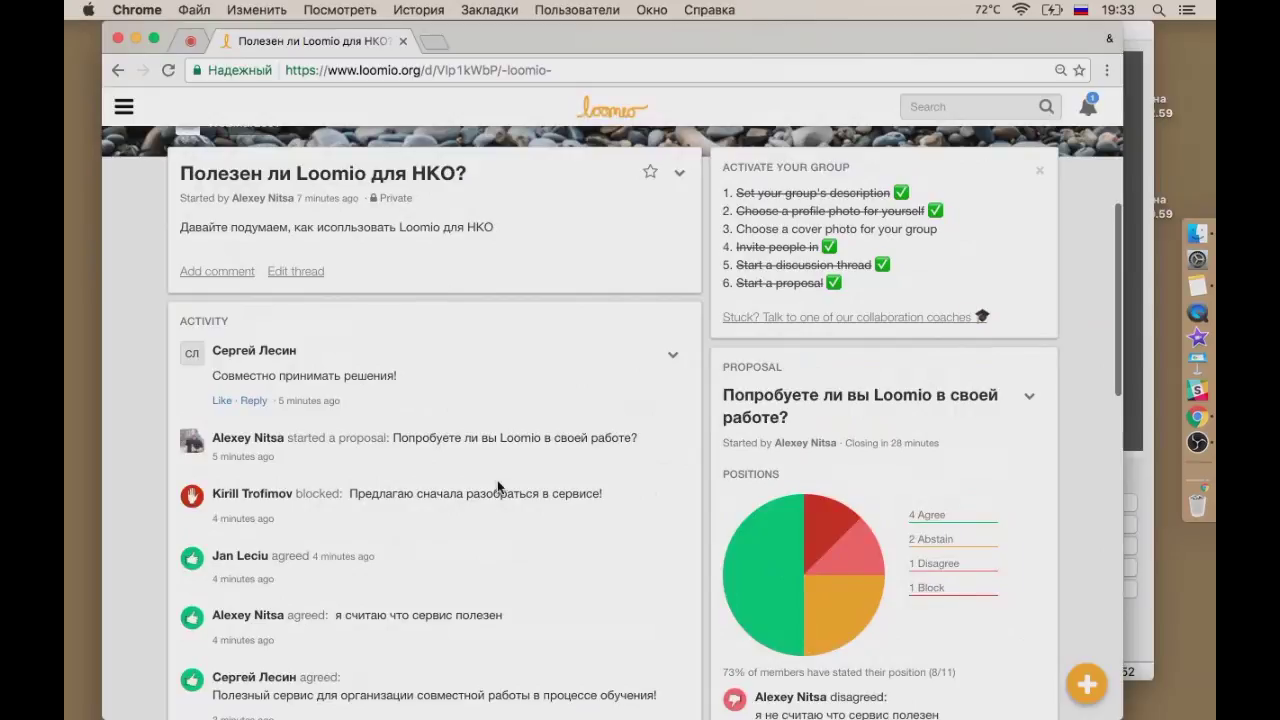
{"action": "left_click", "coordinate": [1087, 106]}
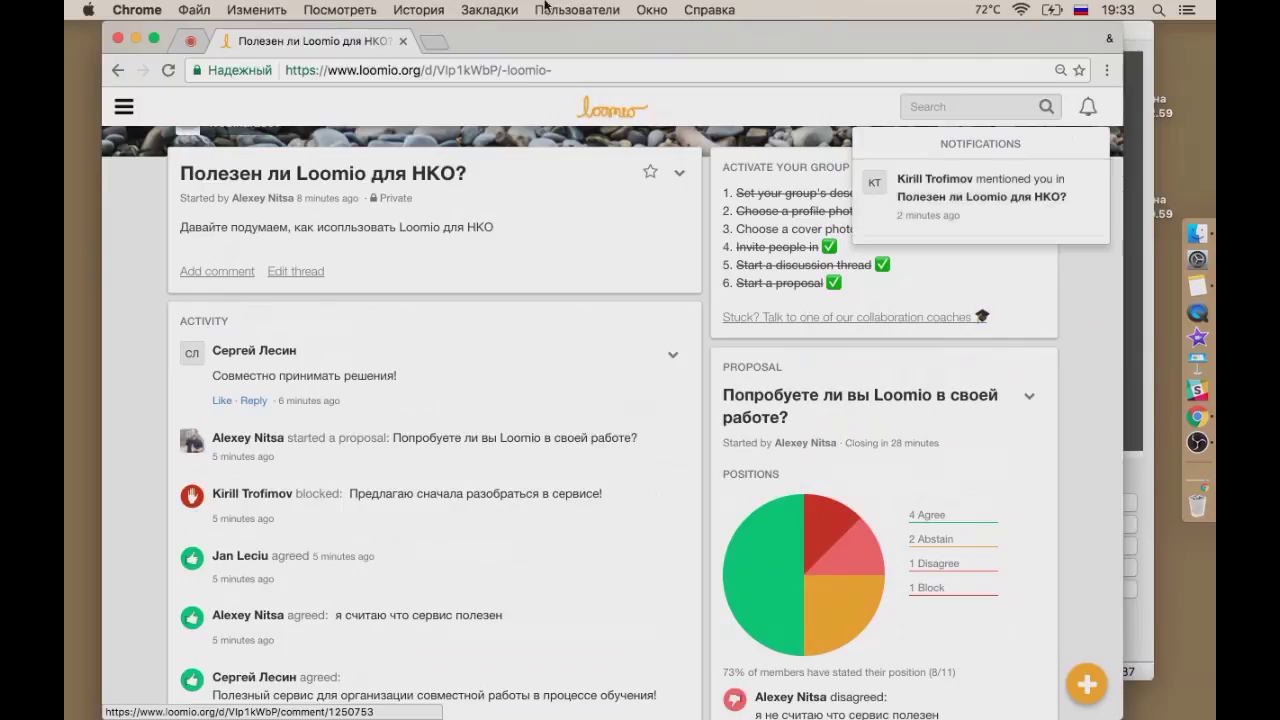
Step: Open the Gmail inbox in a new browser tab
{"action": "left_click", "coordinate": [435, 42]}
{"action": "type", "text": "пь"}
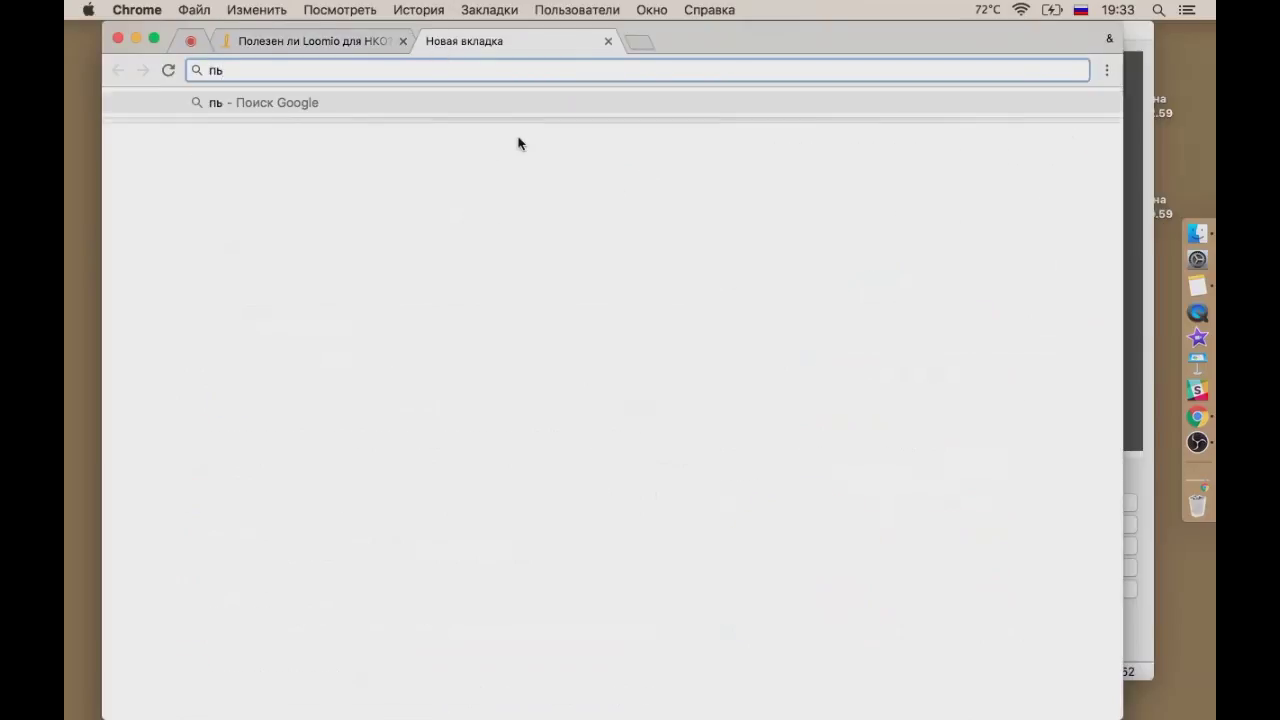
{"action": "key", "text": "BackSpace"}
{"action": "key", "text": "BackSpace"}
{"action": "key", "text": "ctrl+space"}
{"action": "type", "text": "gm"}
{"action": "key", "text": "Return"}
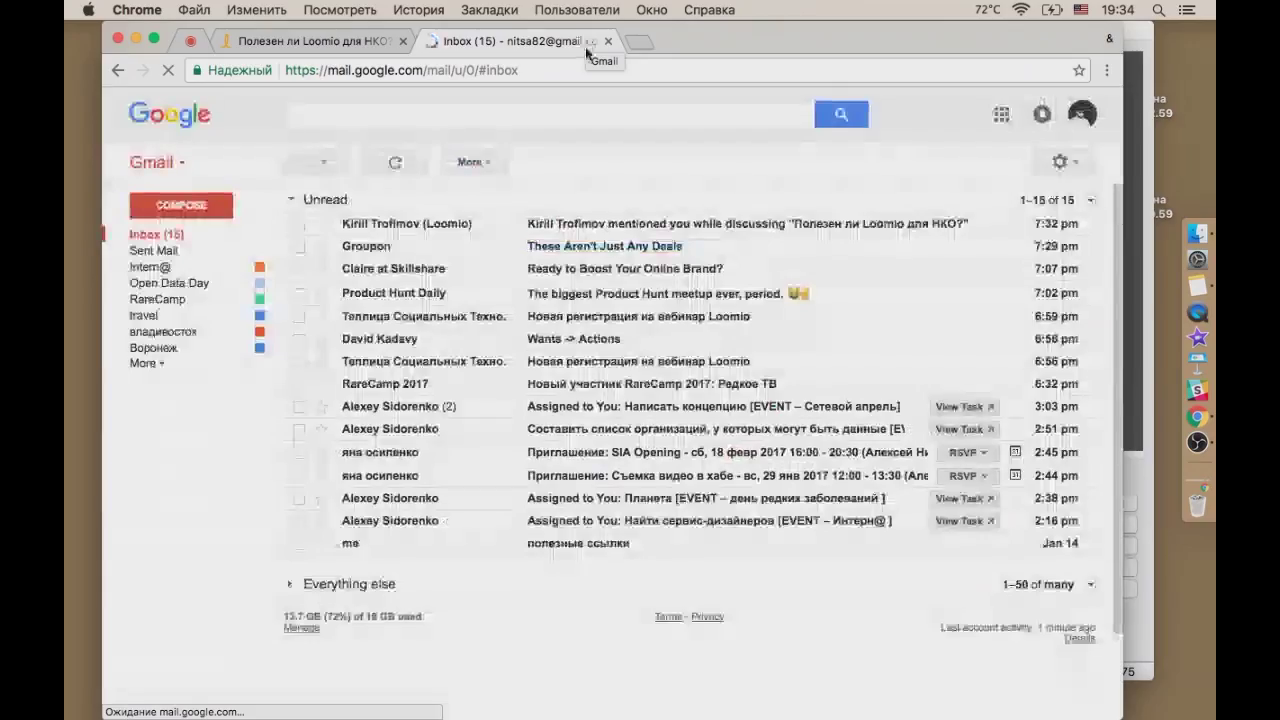
Step: Open the Loomio mention email in Gmail, close the mail tab and dismiss the notifications list in the discussion thread
{"action": "left_click", "coordinate": [575, 223]}
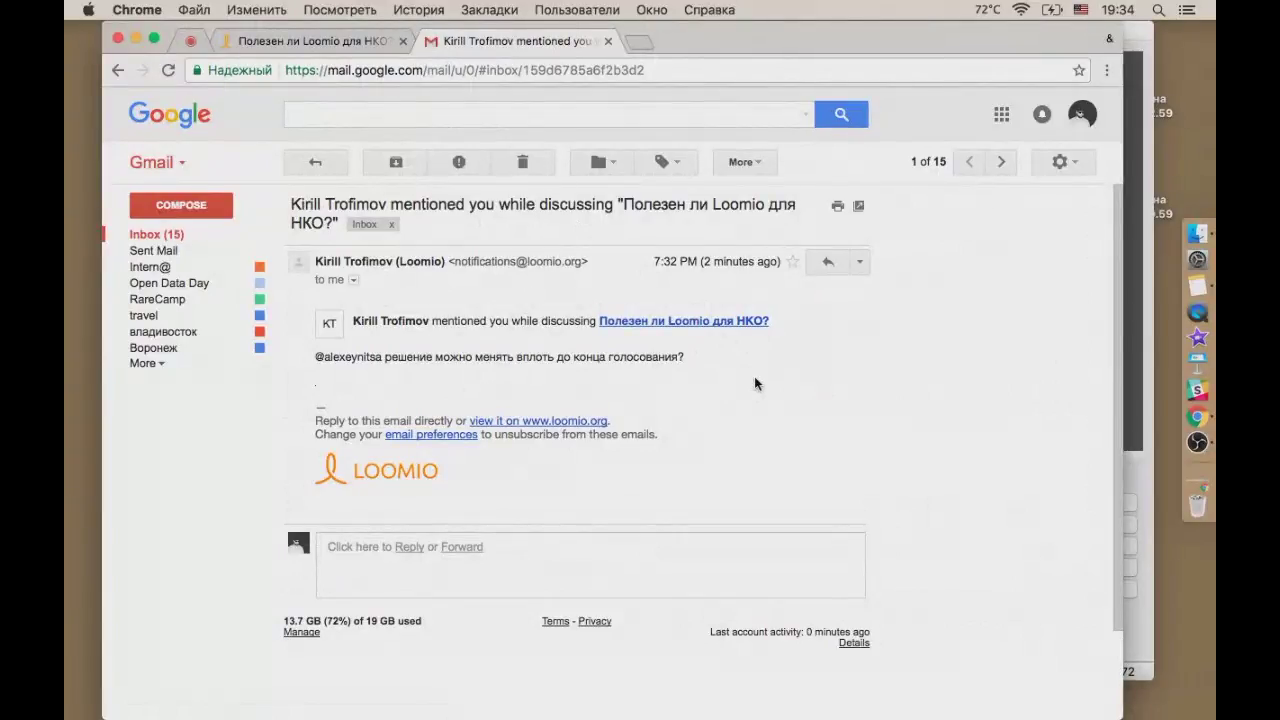
{"action": "left_click", "coordinate": [607, 41]}
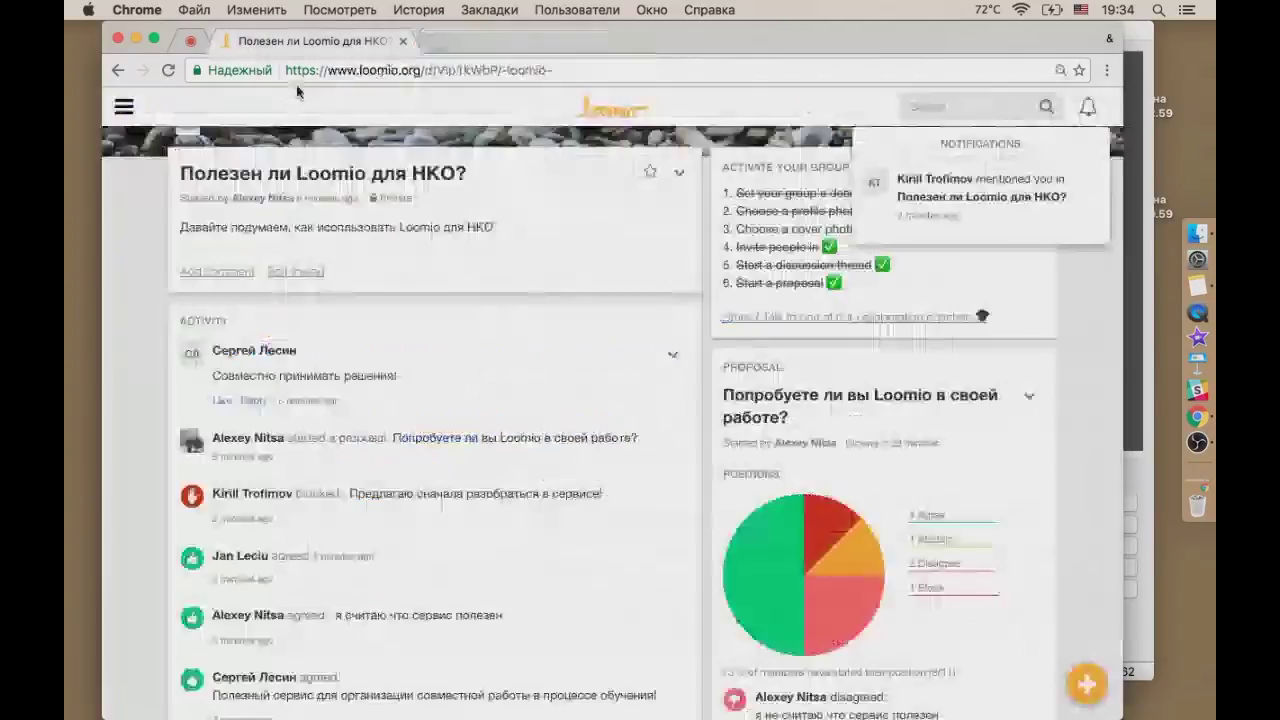
{"action": "scroll", "coordinate": [500, 285], "scroll_direction": "up", "scroll_amount": 5}
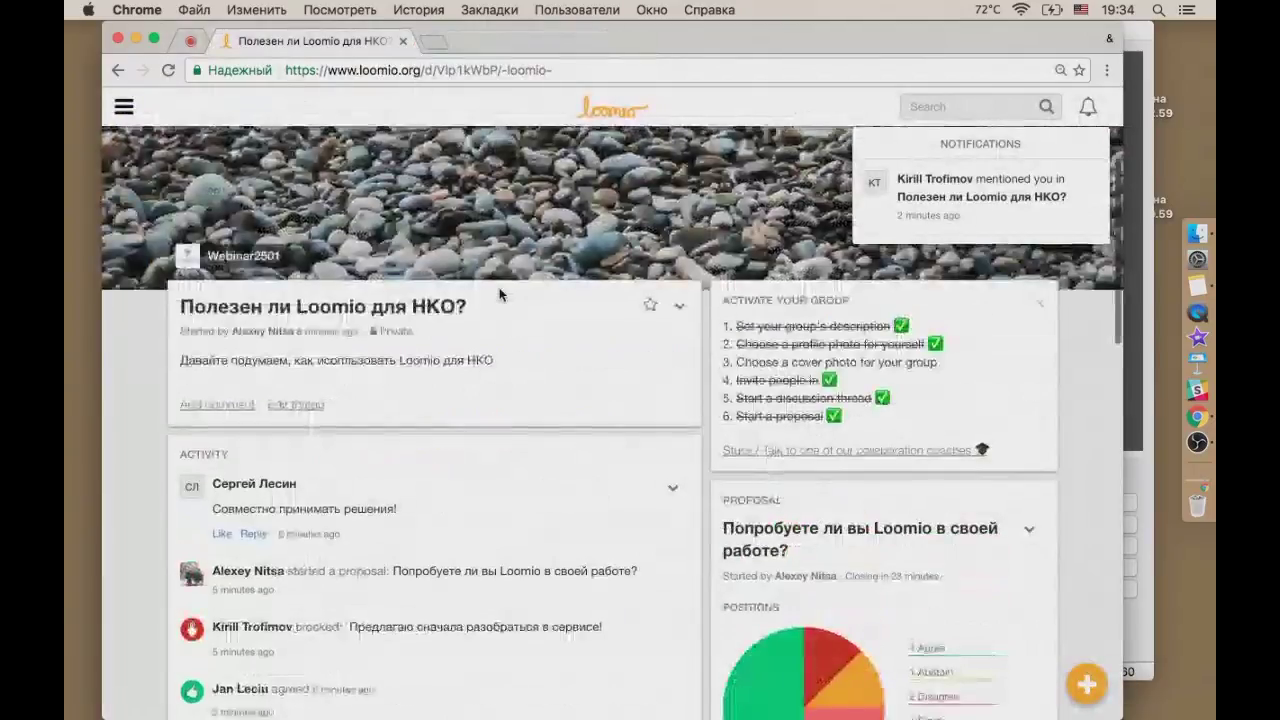
{"action": "left_click", "coordinate": [750, 153]}
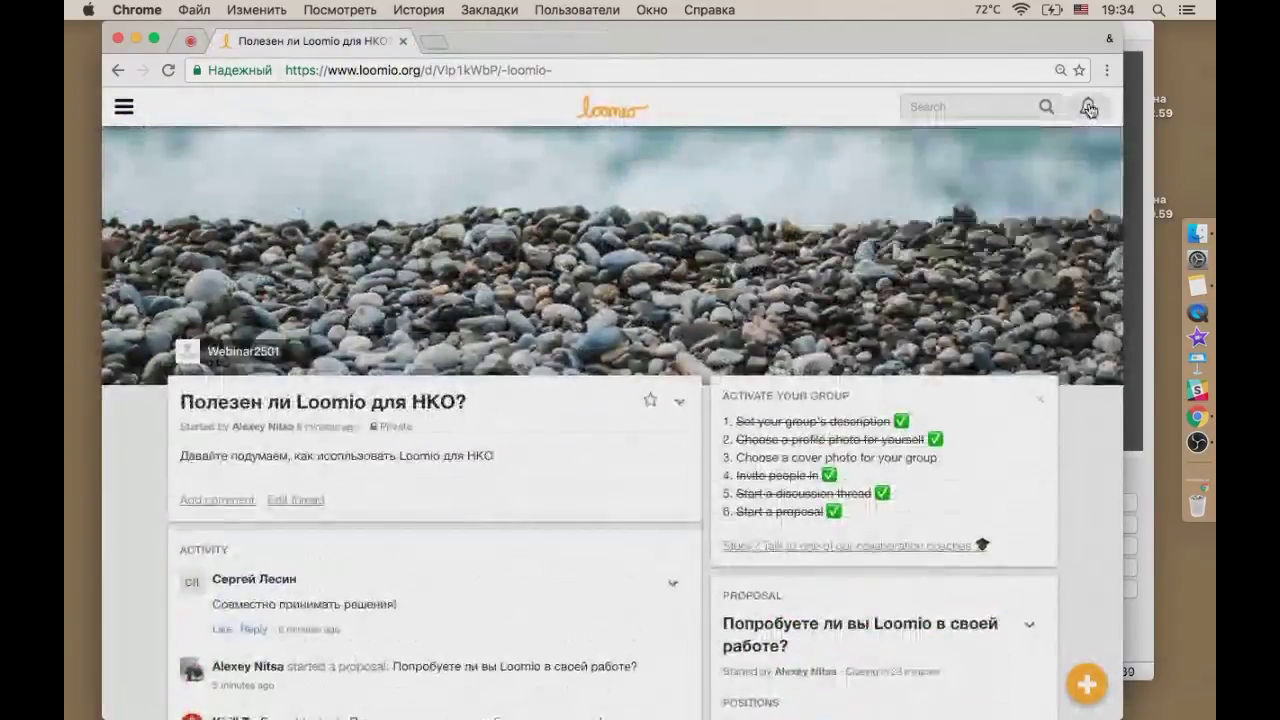
Step: Open the Webinar2501 group page from the thread and bring up the site search
{"action": "left_click", "coordinate": [123, 107]}
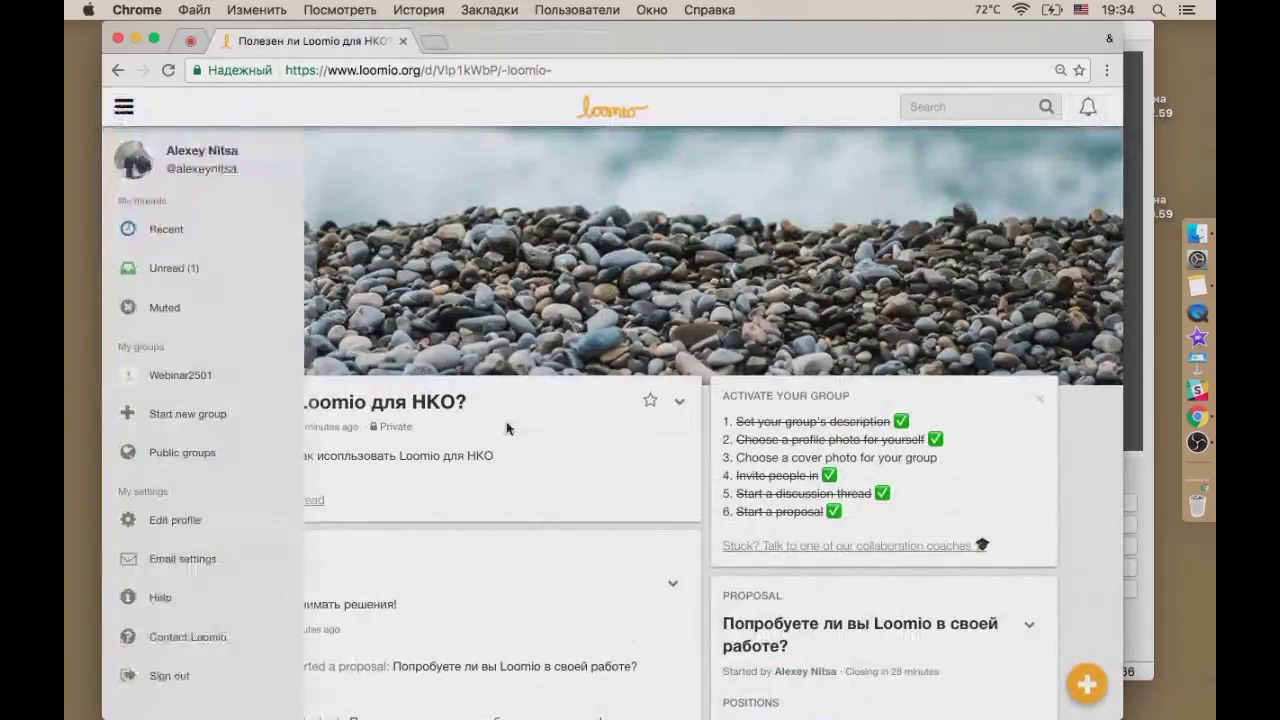
{"action": "left_click", "coordinate": [486, 424]}
{"action": "left_click", "coordinate": [235, 353]}
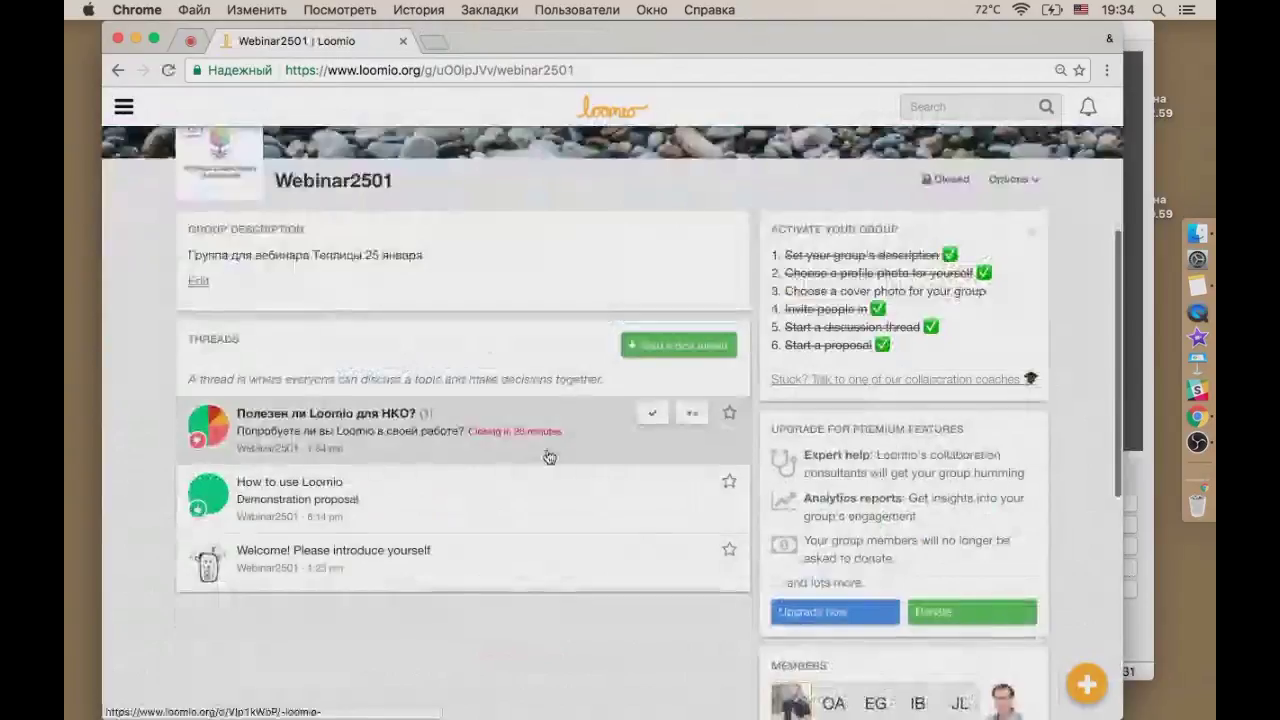
{"action": "scroll", "coordinate": [548, 455], "scroll_direction": "up", "scroll_amount": 5}
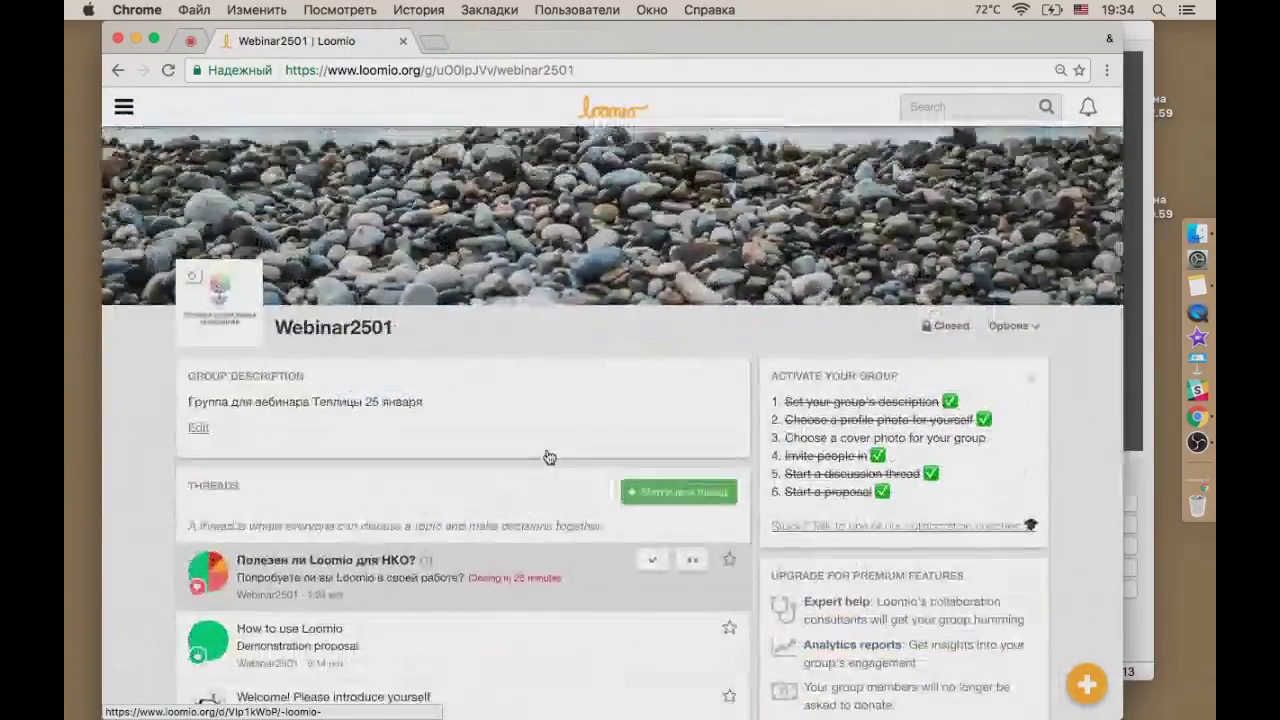
{"action": "left_click", "coordinate": [956, 106]}
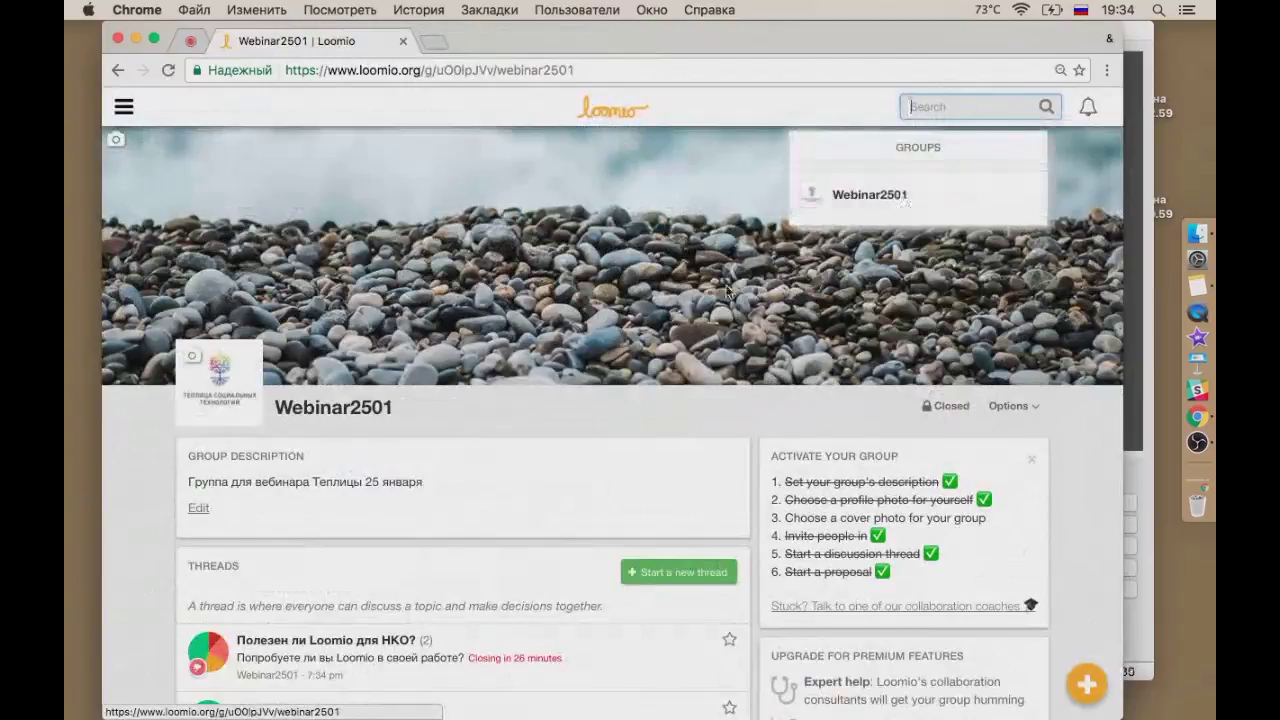
Step: Browse the public Loomio groups and open the Loomio Community group page
{"action": "left_click", "coordinate": [125, 107]}
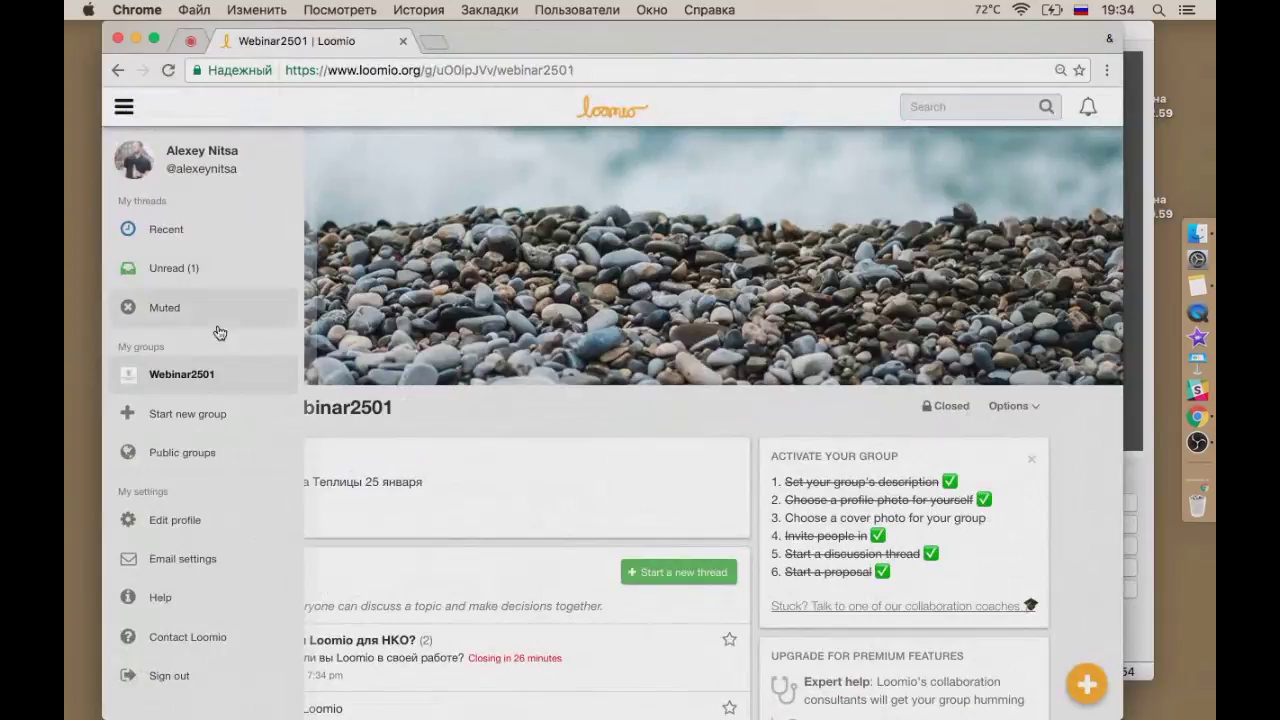
{"action": "left_click", "coordinate": [199, 455]}
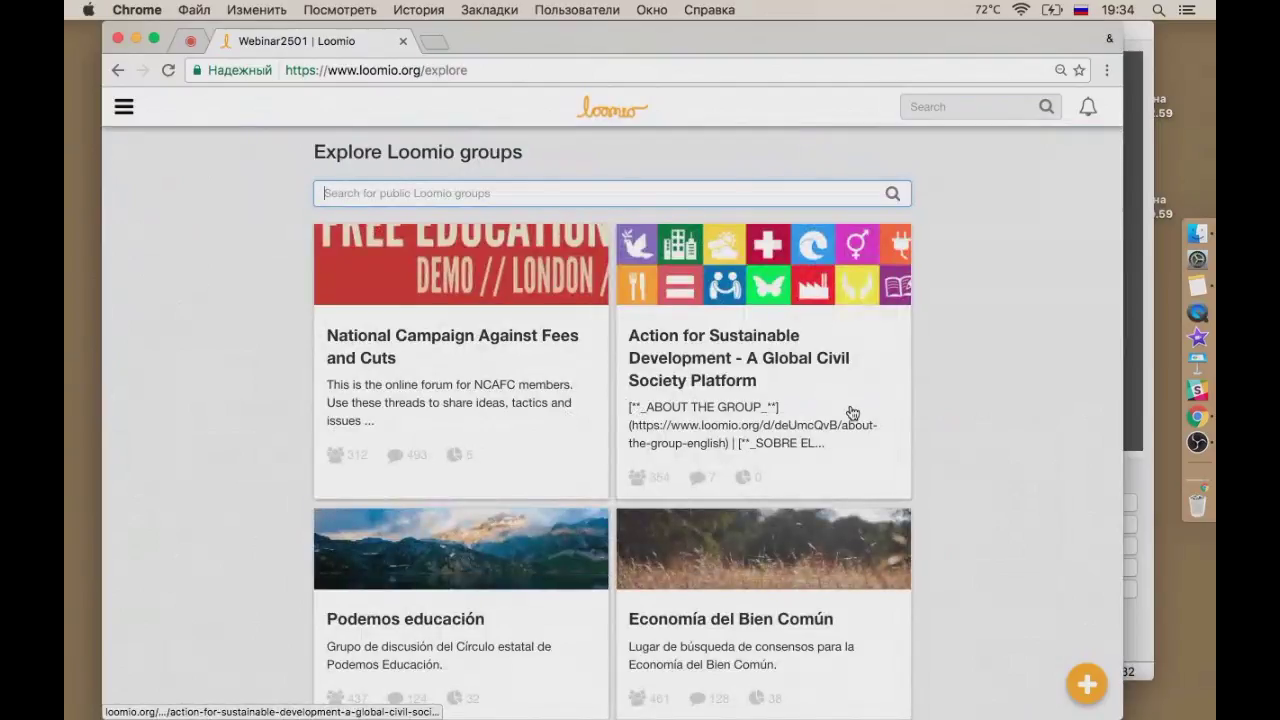
{"action": "scroll", "coordinate": [850, 410], "scroll_direction": "down", "scroll_amount": 5}
{"action": "scroll", "coordinate": [851, 413], "scroll_direction": "down", "scroll_amount": 6}
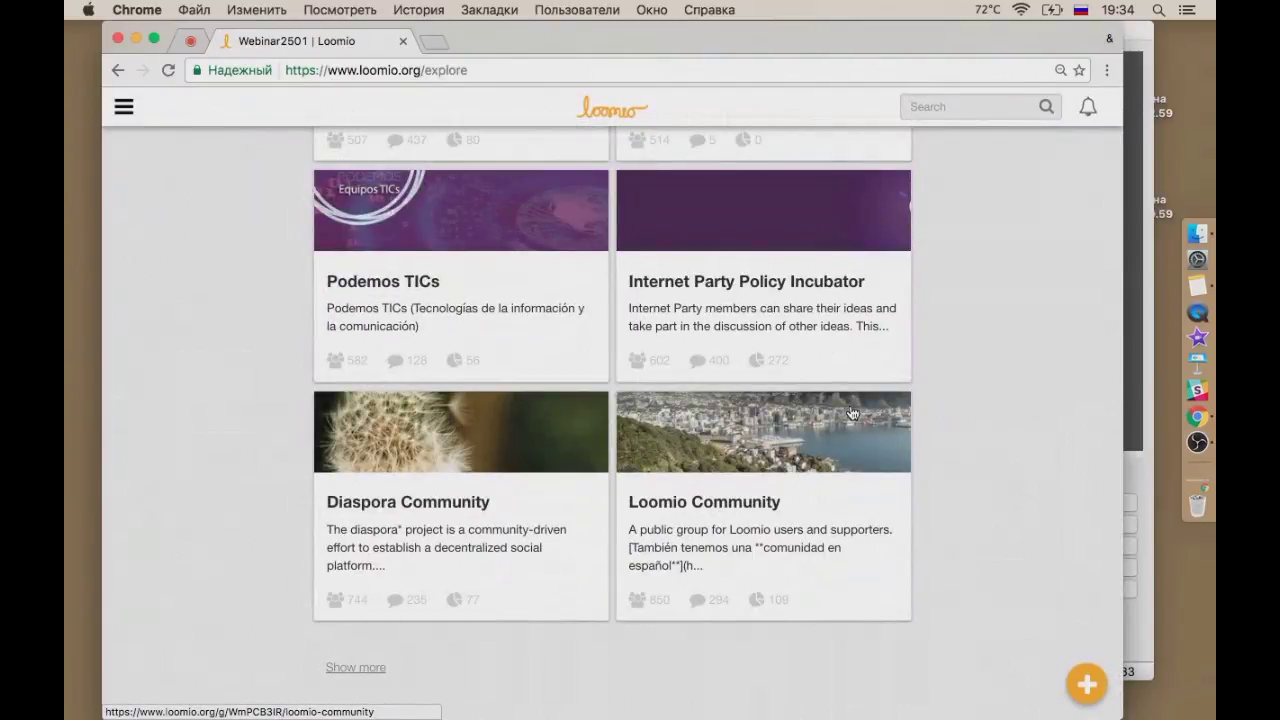
{"action": "left_click", "coordinate": [850, 413]}
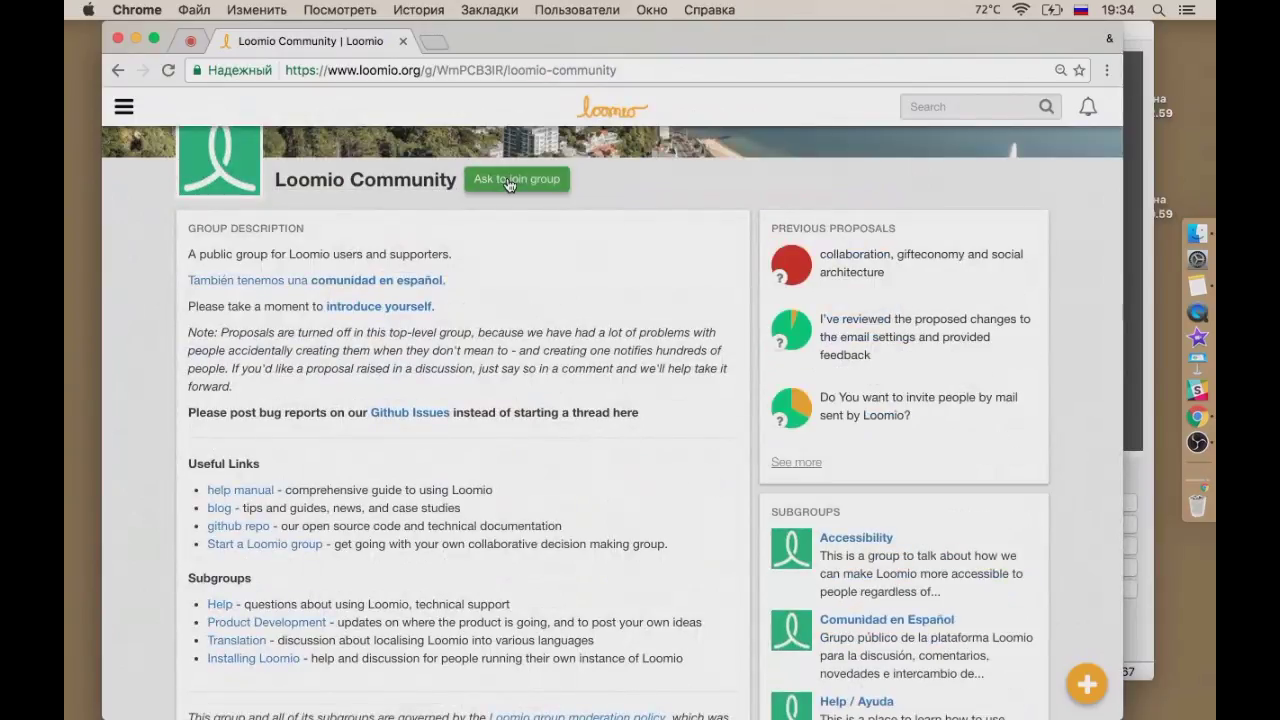
{"action": "scroll", "coordinate": [600, 300], "scroll_direction": "up", "scroll_amount": 5}
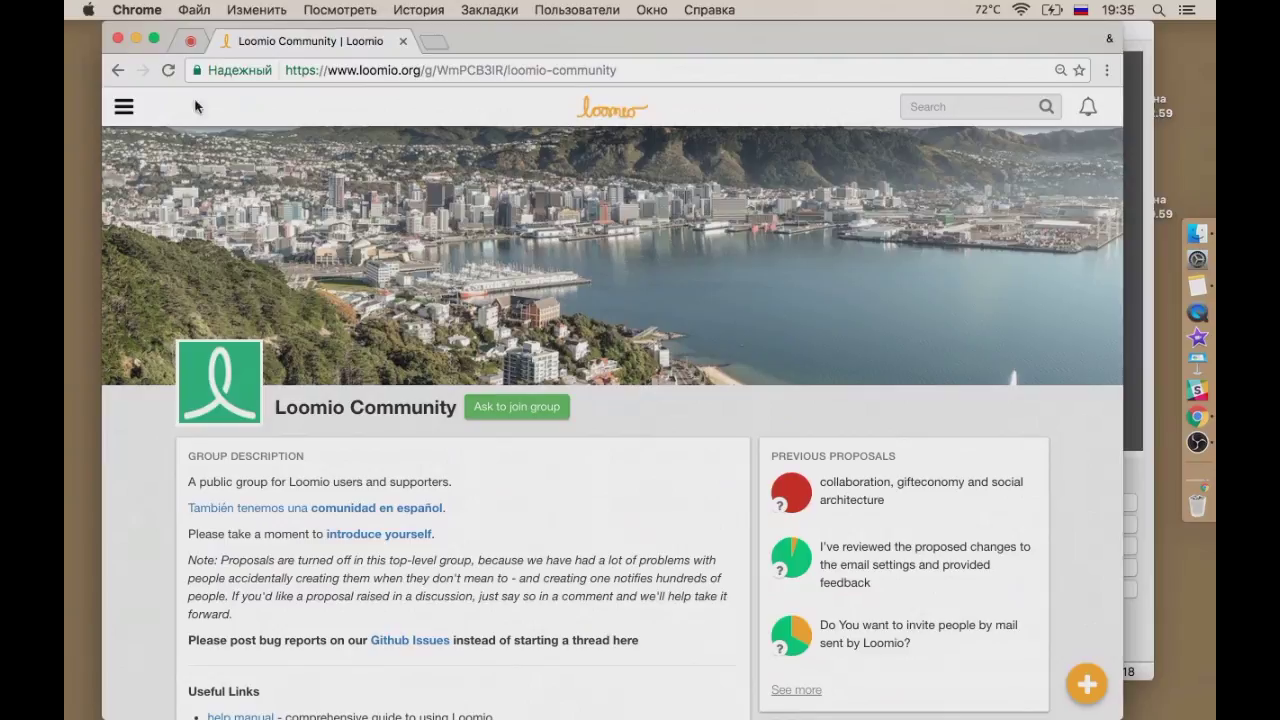
Step: Return to the Webinar2501 group page and open the account's email settings
{"action": "left_click", "coordinate": [117, 70]}
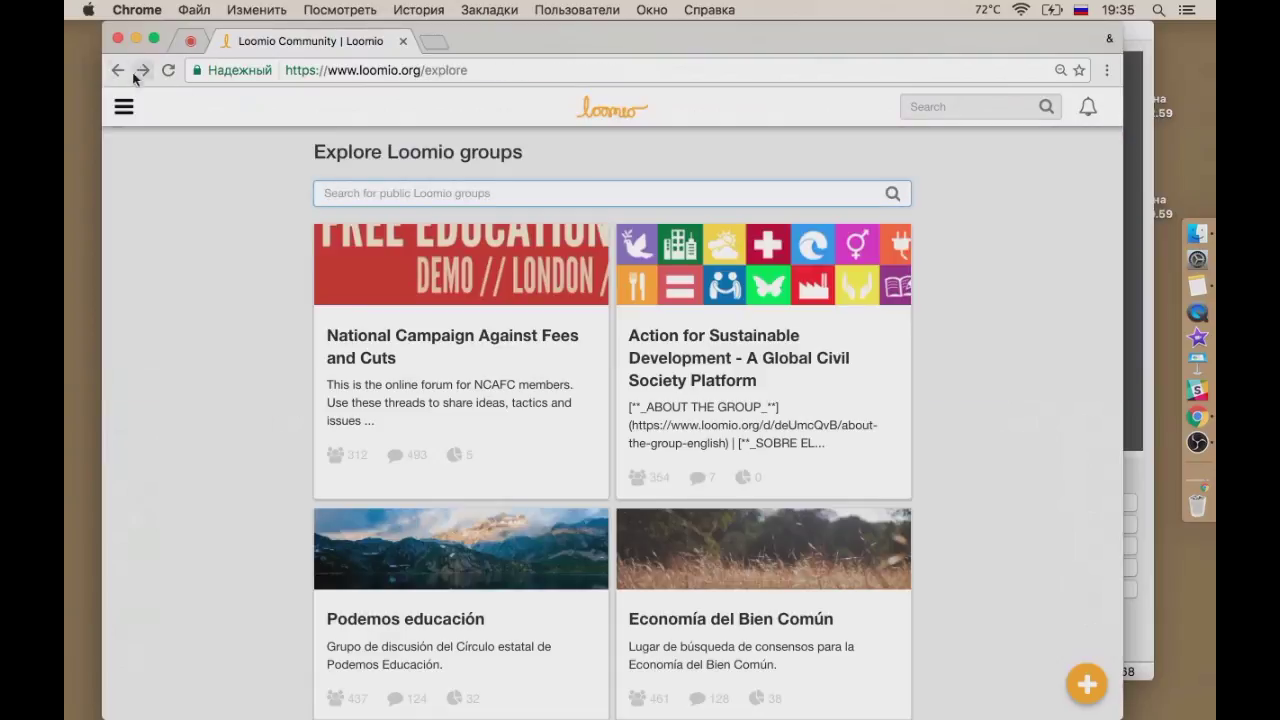
{"action": "left_click", "coordinate": [117, 70]}
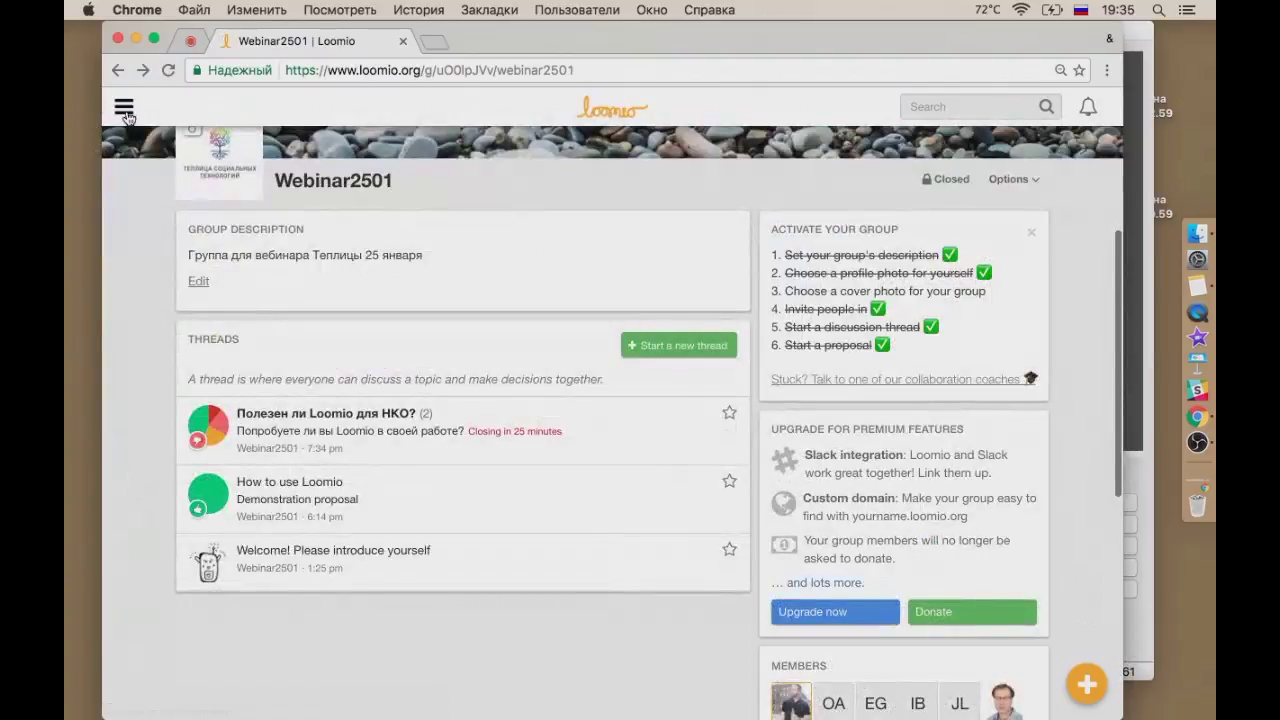
{"action": "left_click", "coordinate": [124, 107]}
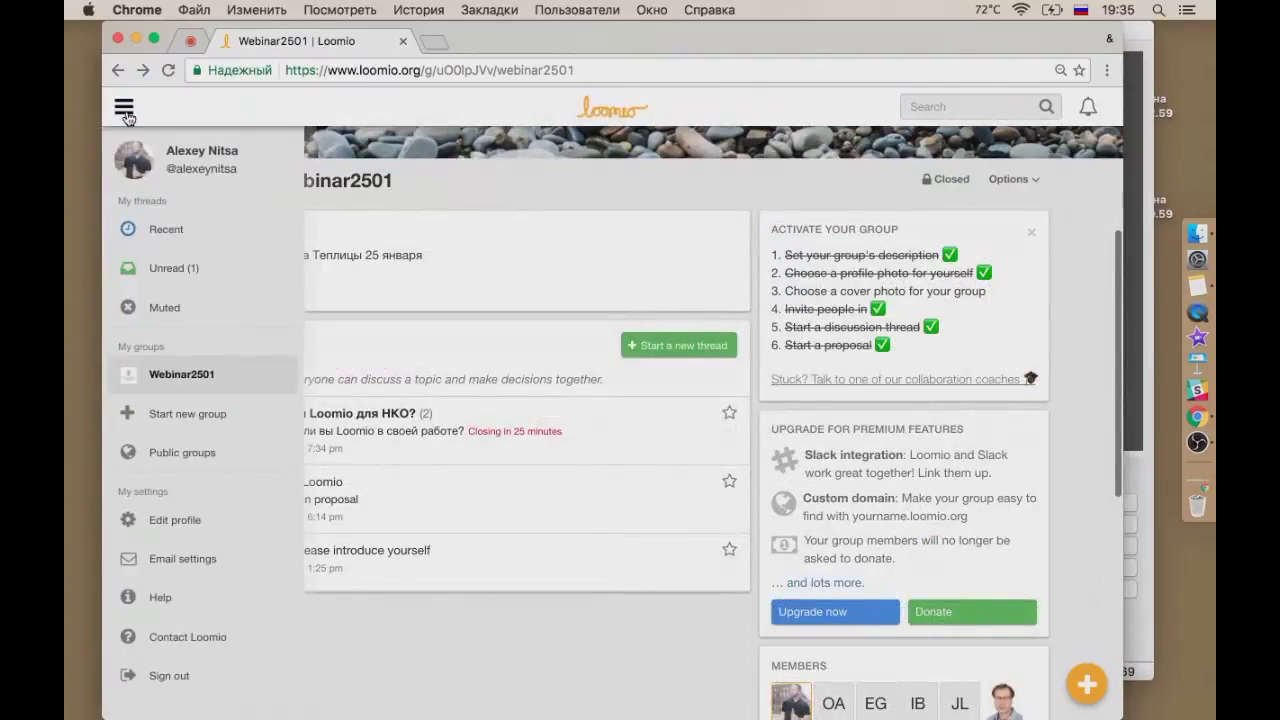
{"action": "left_click", "coordinate": [181, 563]}
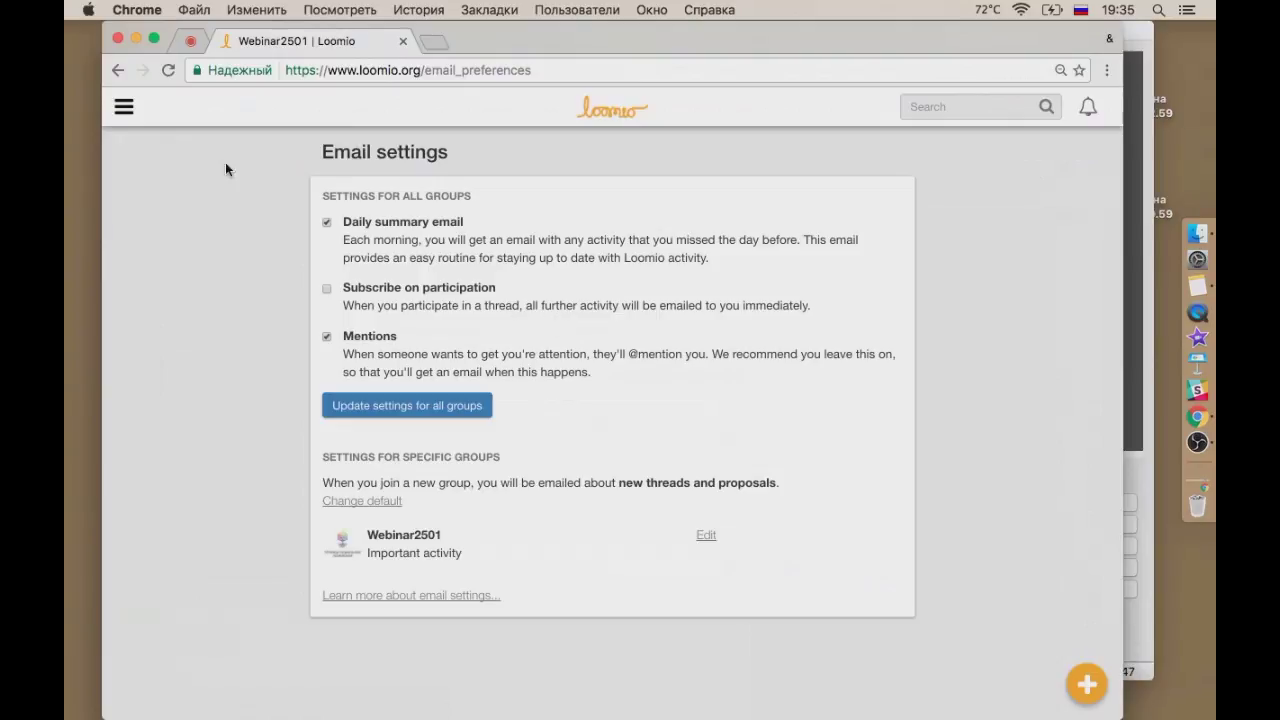
Step: Show the unread threads and open the thread "Полезен ли Loomio для НКО?"
{"action": "left_click", "coordinate": [124, 110]}
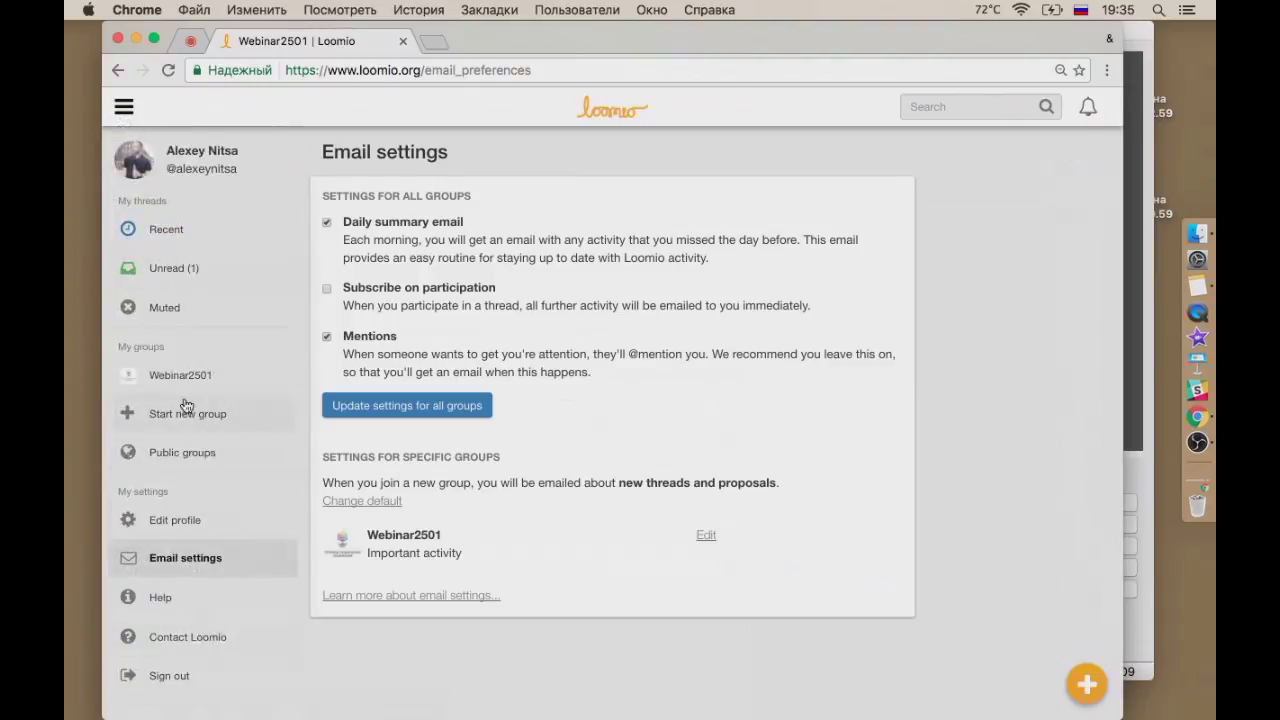
{"action": "left_click", "coordinate": [178, 268]}
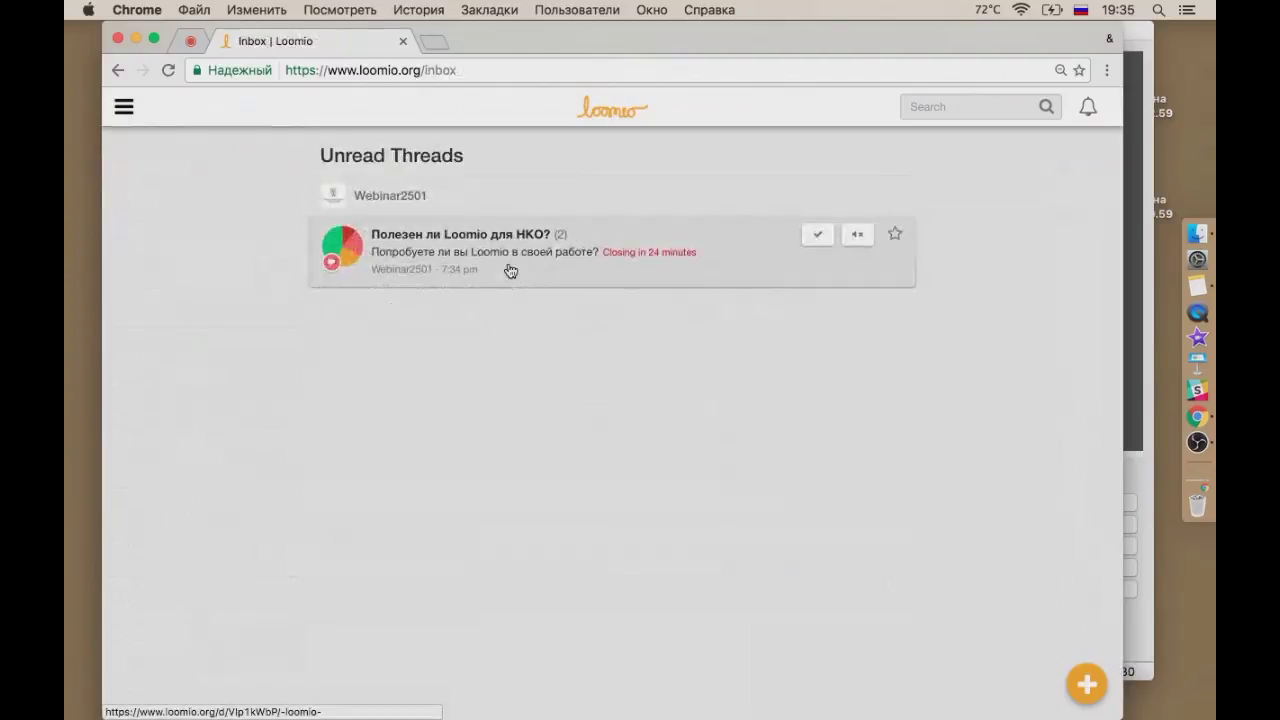
{"action": "left_click", "coordinate": [510, 271]}
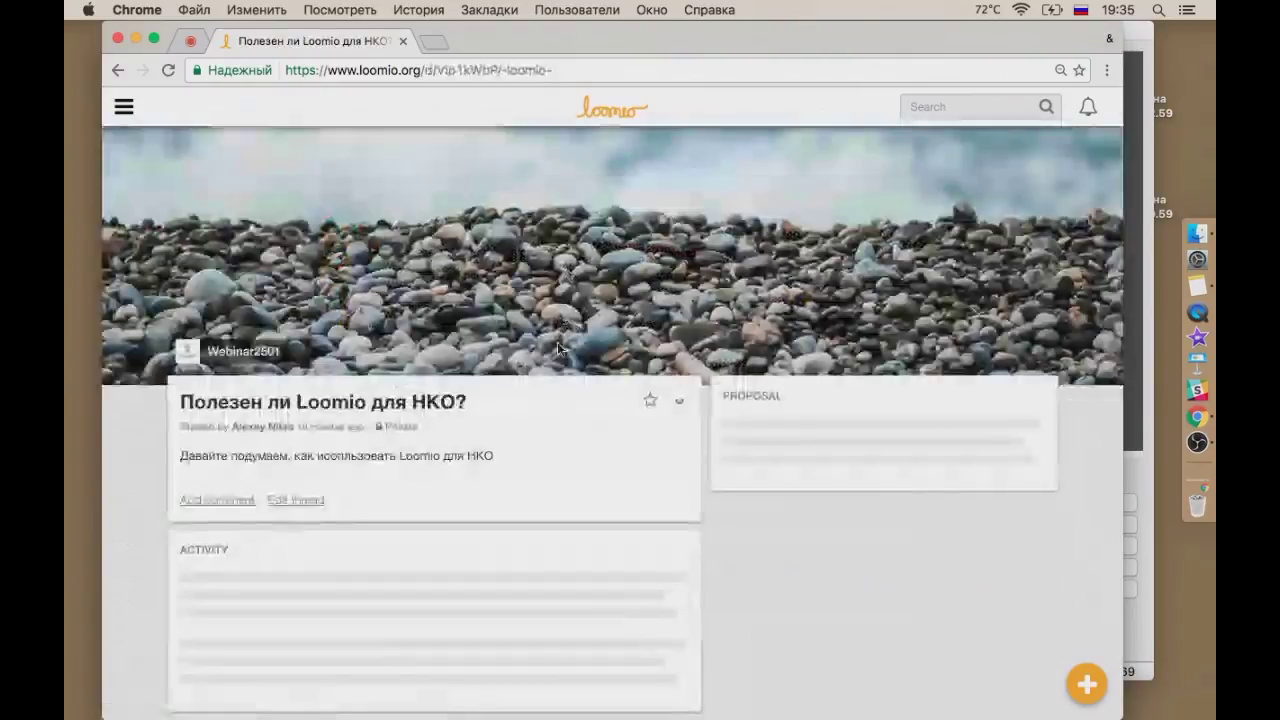
Step: Examine the newest votes in the thread's activity feed and the proposal's positions, and switch to the Mind conference tab
{"action": "scroll", "coordinate": [610, 517], "scroll_direction": "up", "scroll_amount": 4}
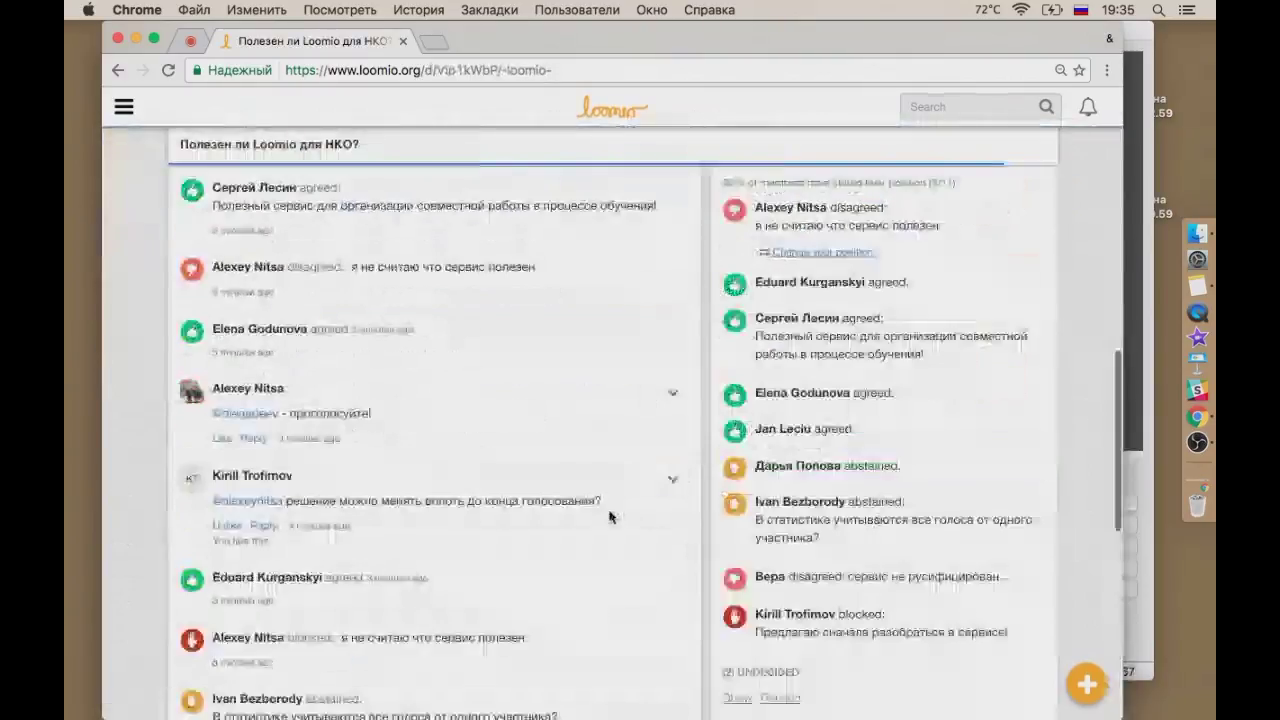
{"action": "scroll", "coordinate": [610, 517], "scroll_direction": "up", "scroll_amount": 3}
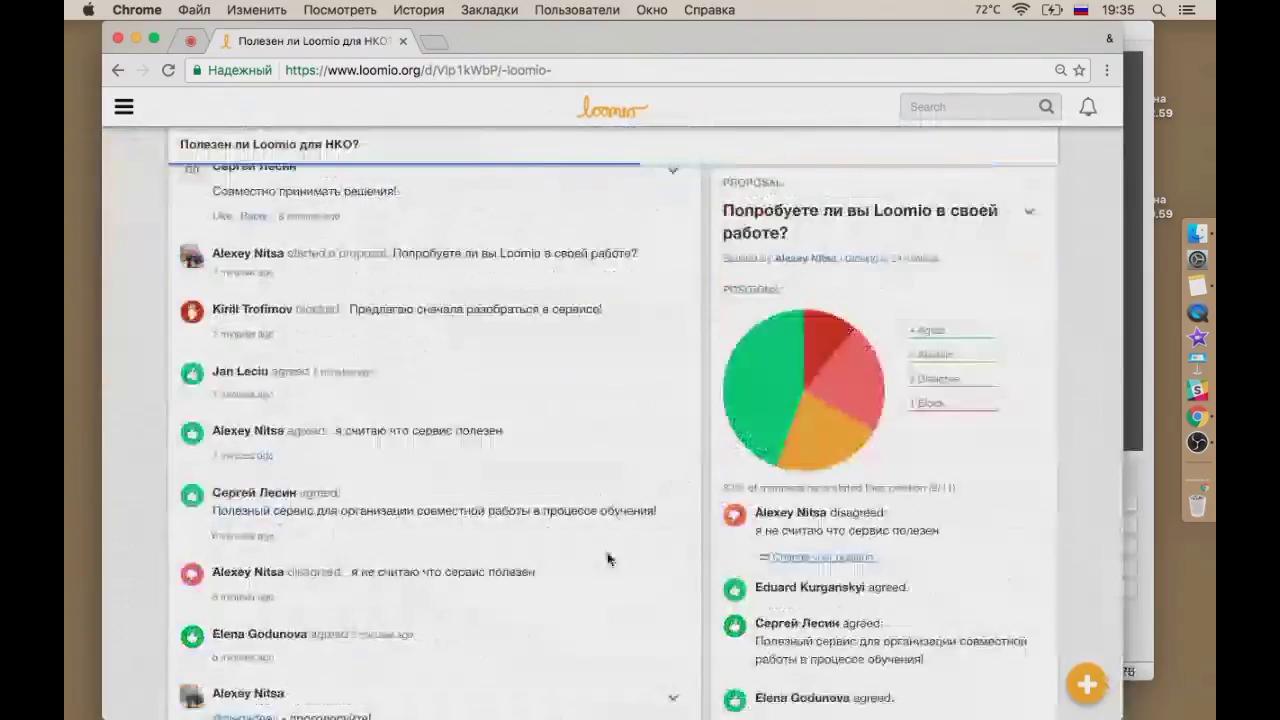
{"action": "scroll", "coordinate": [607, 559], "scroll_direction": "down", "scroll_amount": 7}
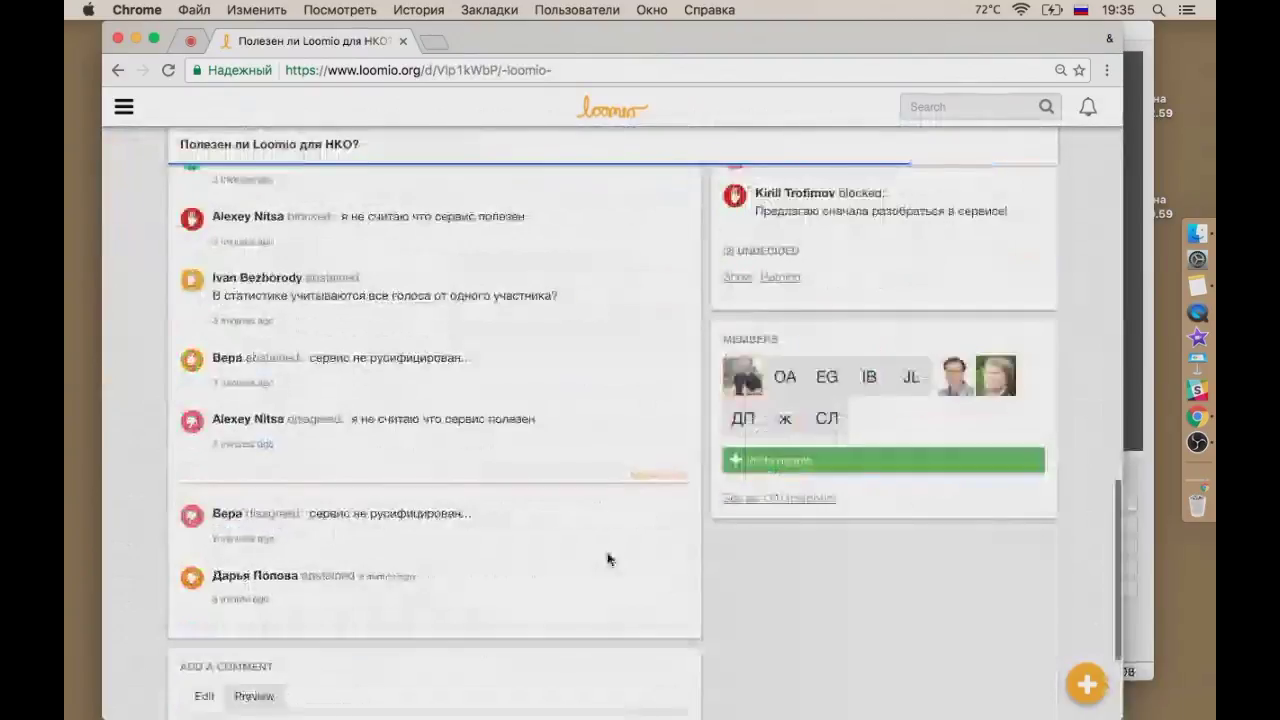
{"action": "scroll", "coordinate": [607, 559], "scroll_direction": "down", "scroll_amount": 2}
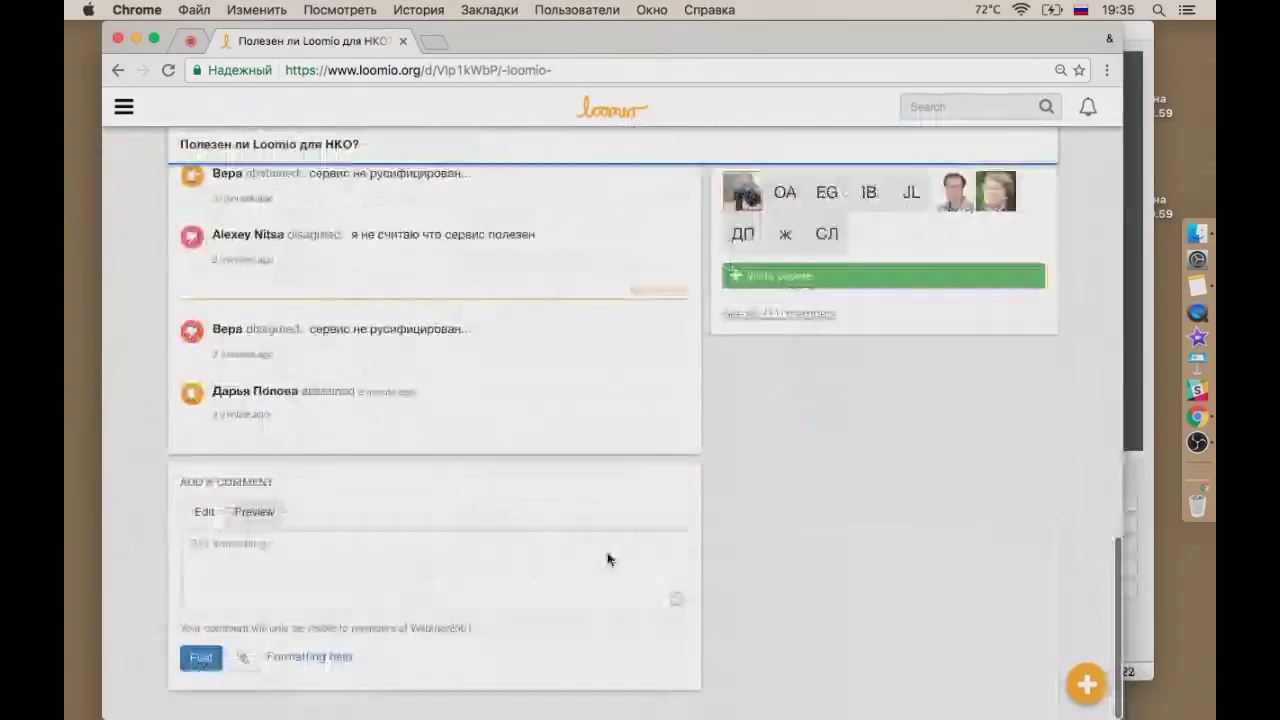
{"action": "scroll", "coordinate": [607, 559], "scroll_direction": "up", "scroll_amount": 5}
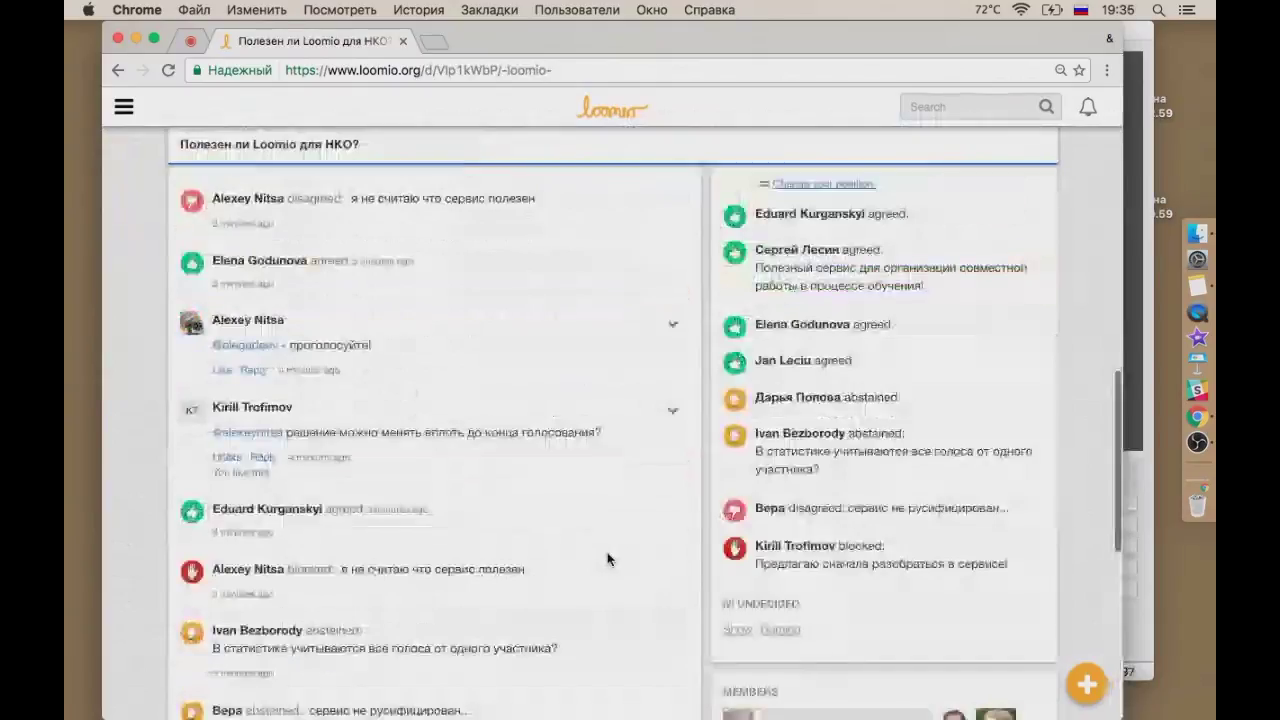
{"action": "scroll", "coordinate": [607, 559], "scroll_direction": "up", "scroll_amount": 5}
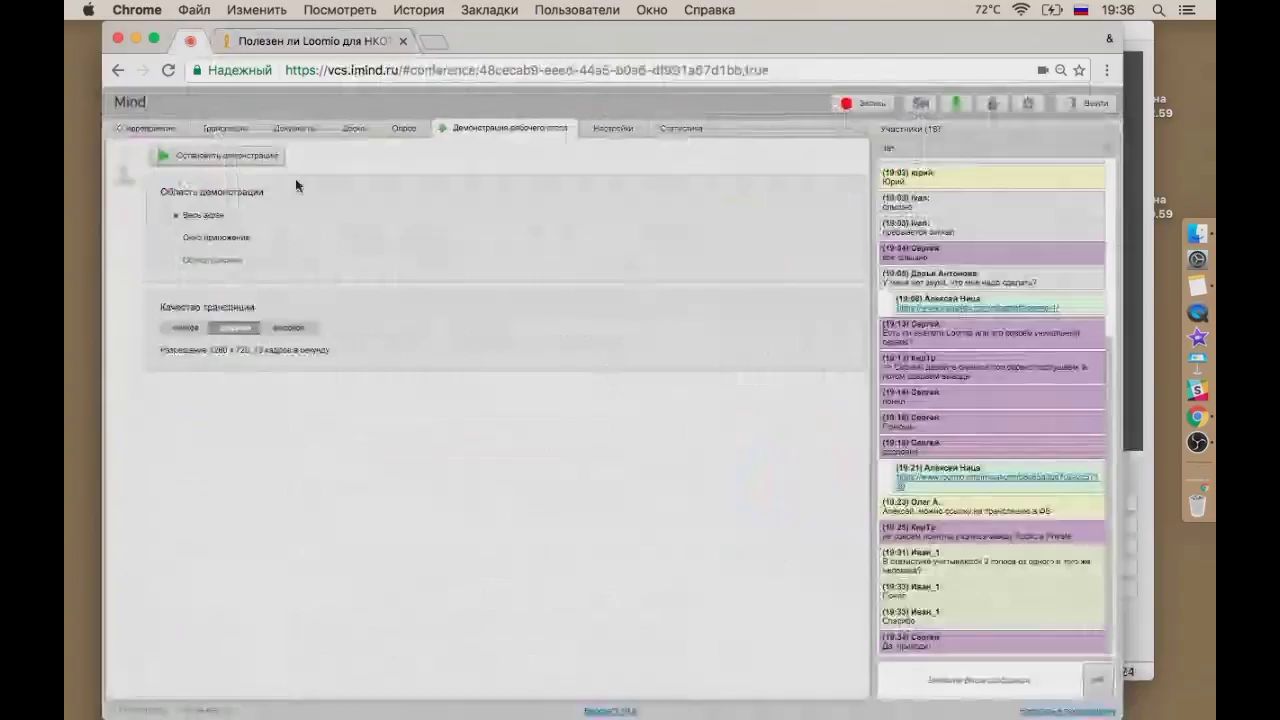
{"action": "left_click", "coordinate": [230, 136]}
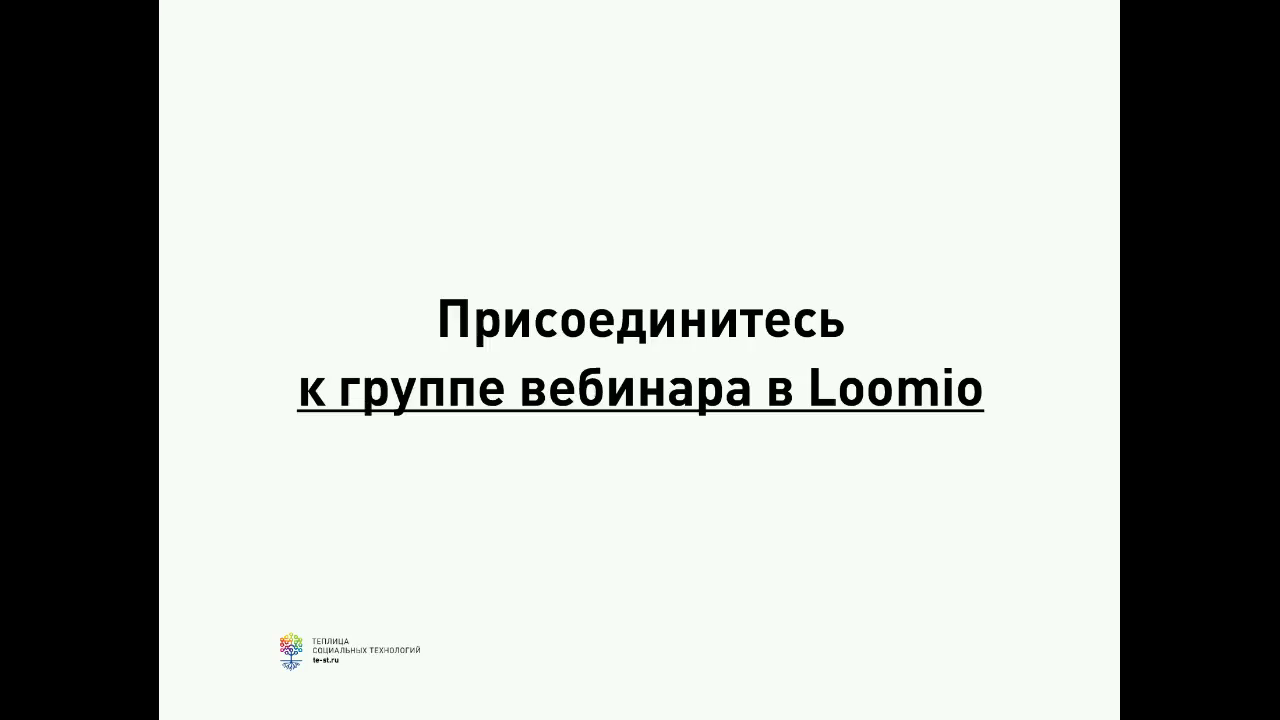
{"action": "key", "text": "Right"}
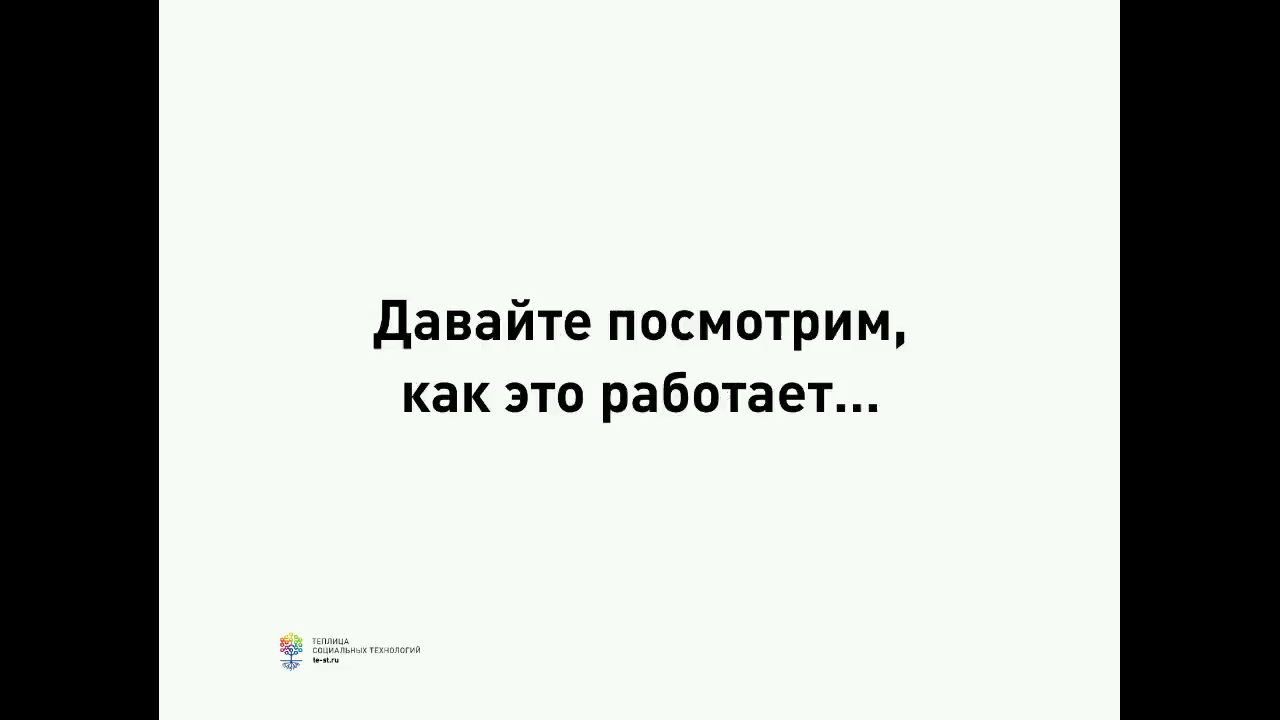
{"action": "key", "text": "Right"}
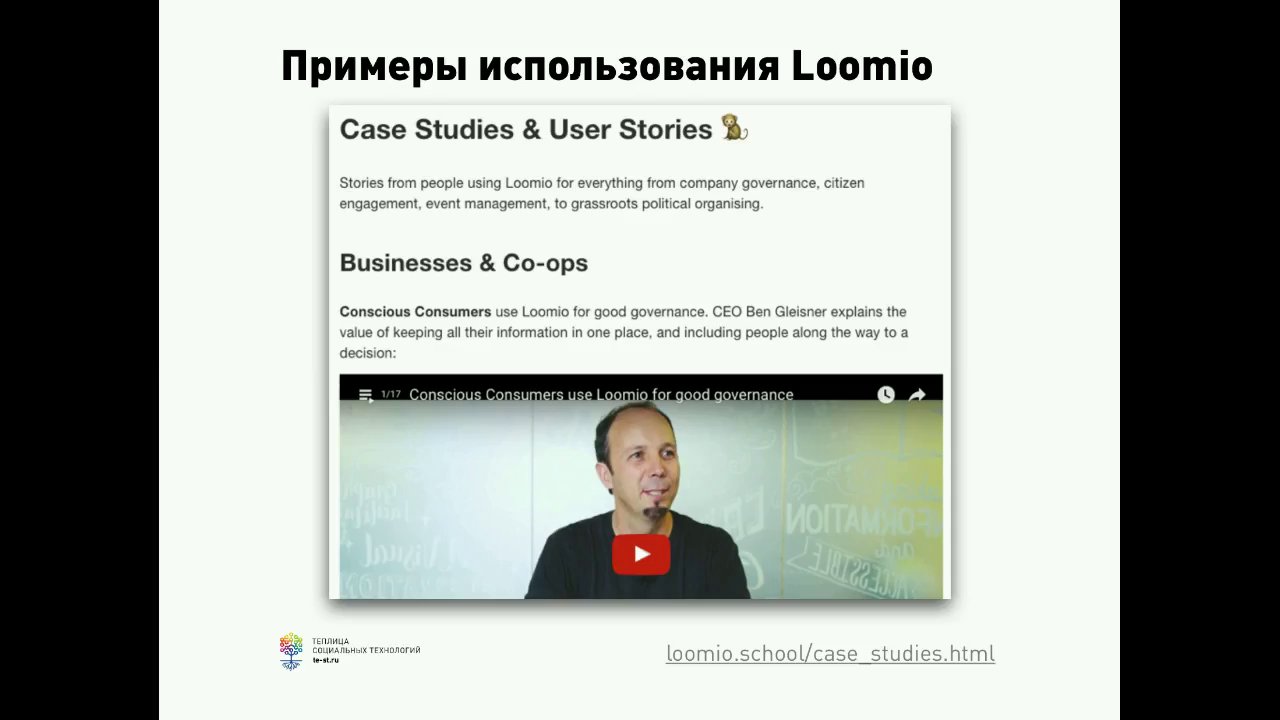
{"action": "key", "text": "Right"}
{"action": "key", "text": "Right"}
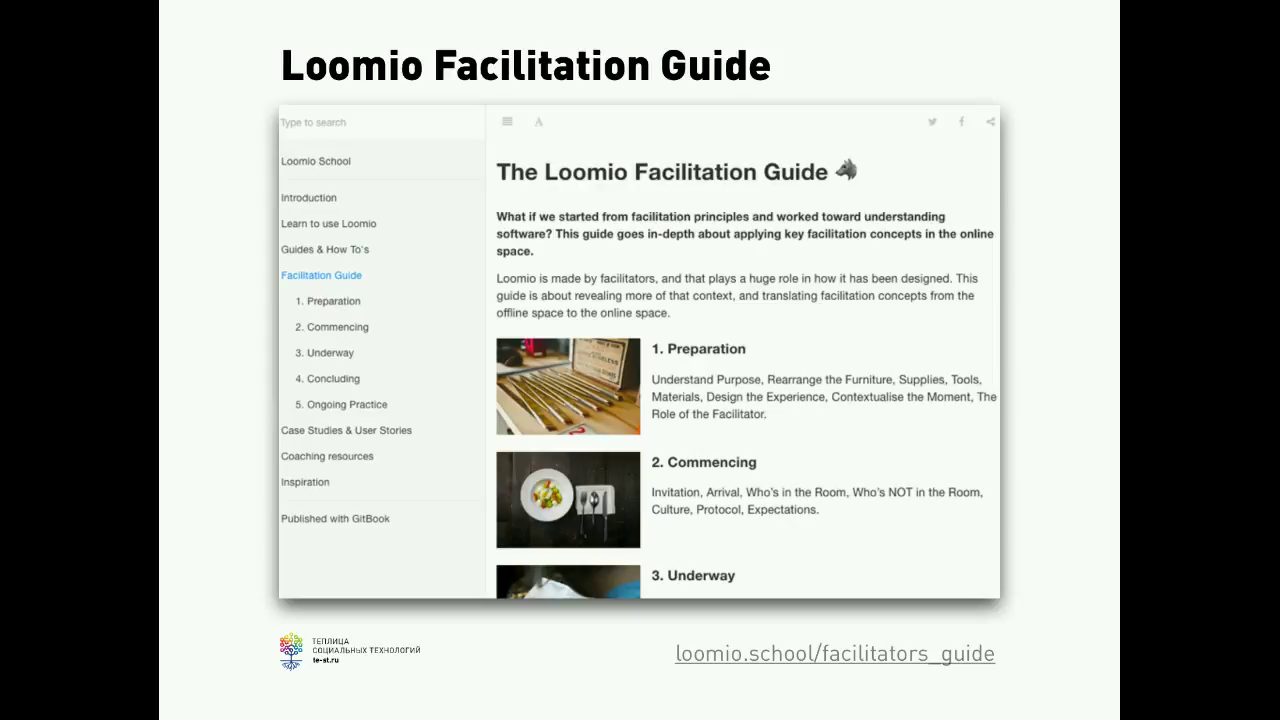
{"action": "key", "text": "Right"}
{"action": "key", "text": "Right"}
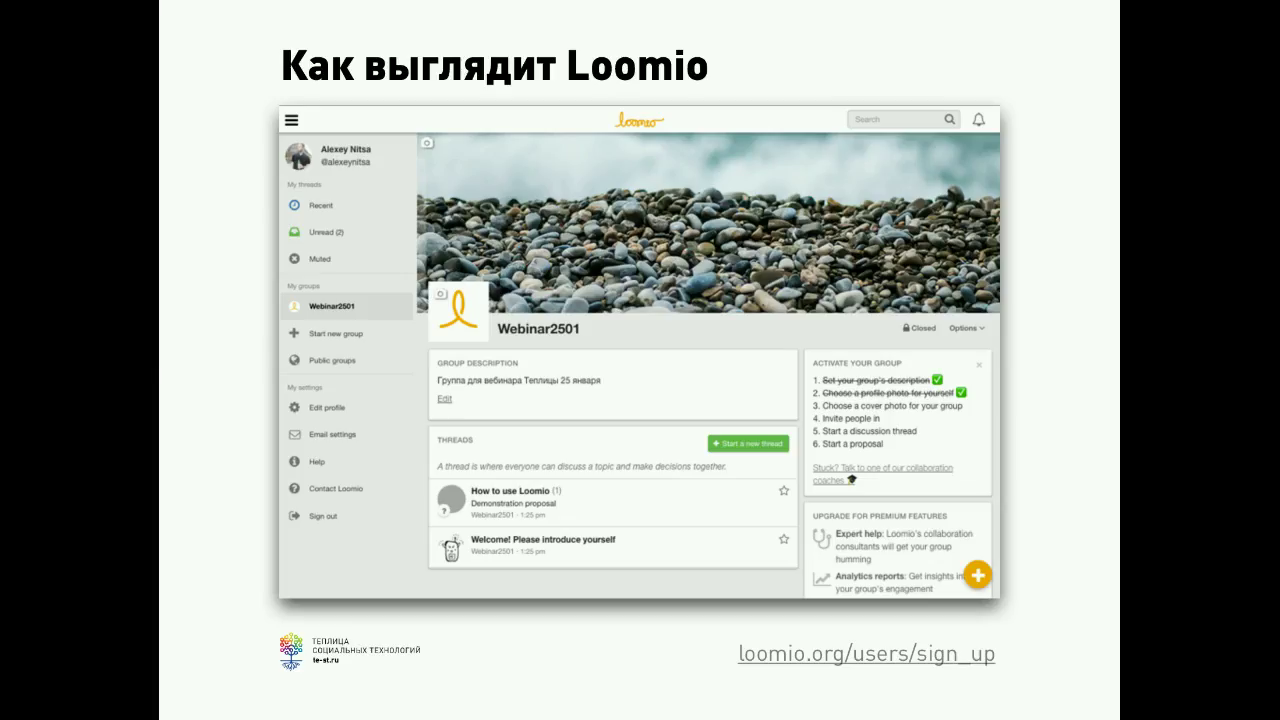